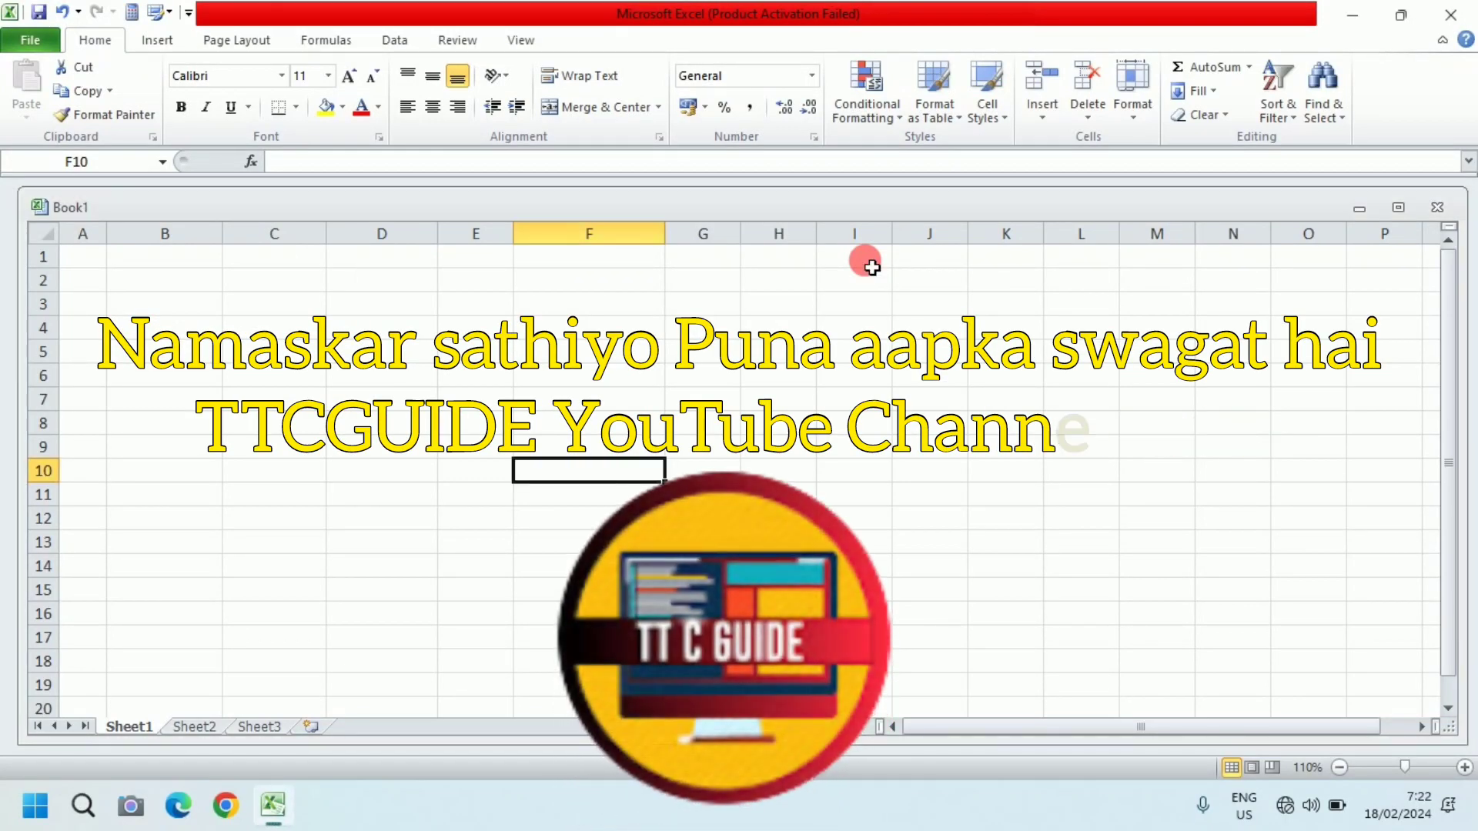
Apply All Borders to the range A1:I20 on Sheet1.
{"action": "left_click", "coordinate": [832, 260]}
{"action": "mouse_move", "coordinate": [823, 268]}
{"action": "left_mouse_down"}
{"action": "mouse_move", "coordinate": [446, 224]}
{"action": "mouse_move", "coordinate": [165, 234]}
{"action": "mouse_move", "coordinate": [56, 293]}
{"action": "mouse_move", "coordinate": [40, 442]}
{"action": "mouse_move", "coordinate": [46, 738]}
{"action": "mouse_move", "coordinate": [60, 596]}
{"action": "left_mouse_up"}
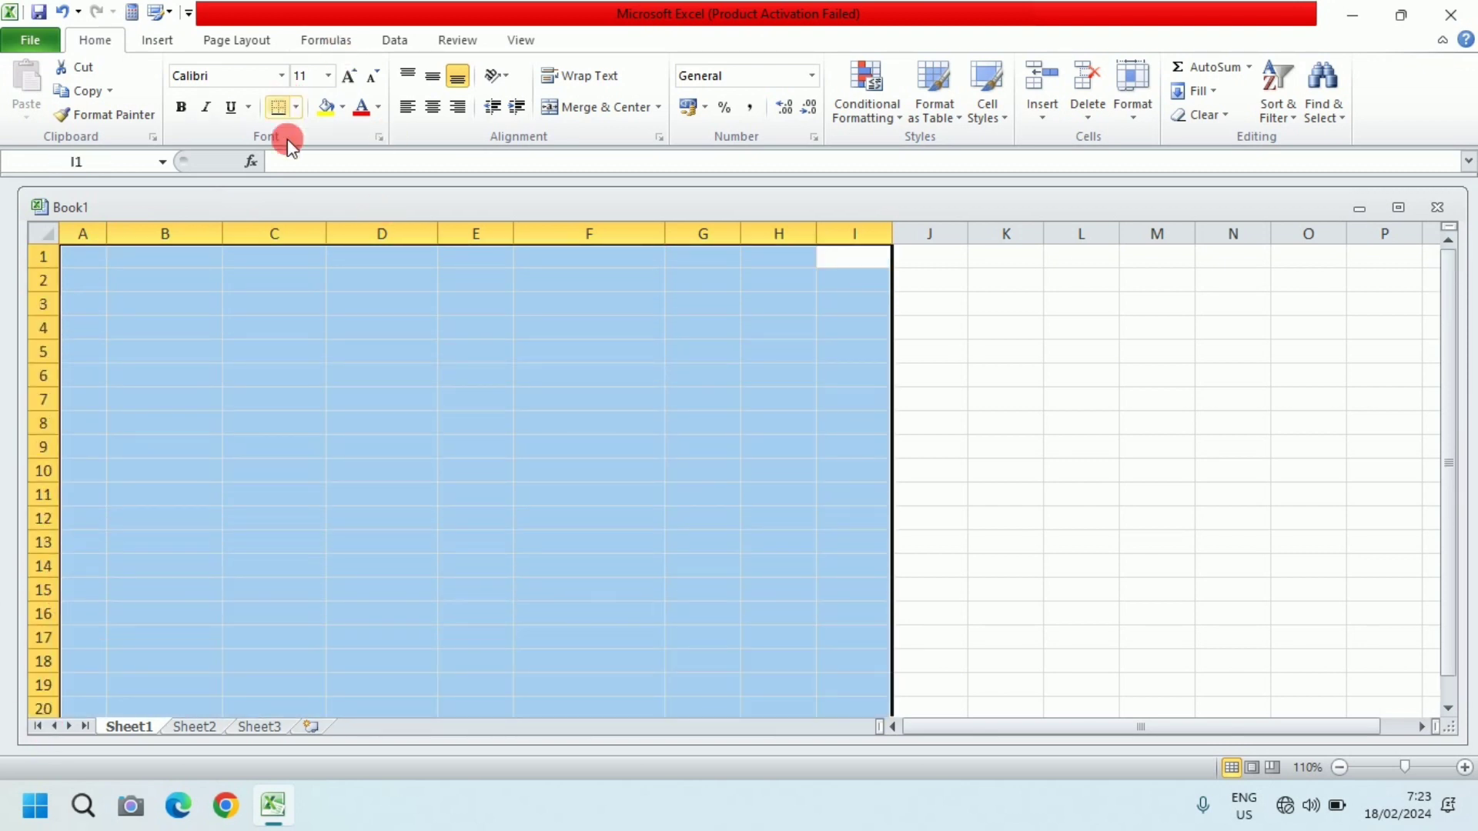
{"action": "left_click", "coordinate": [297, 116]}
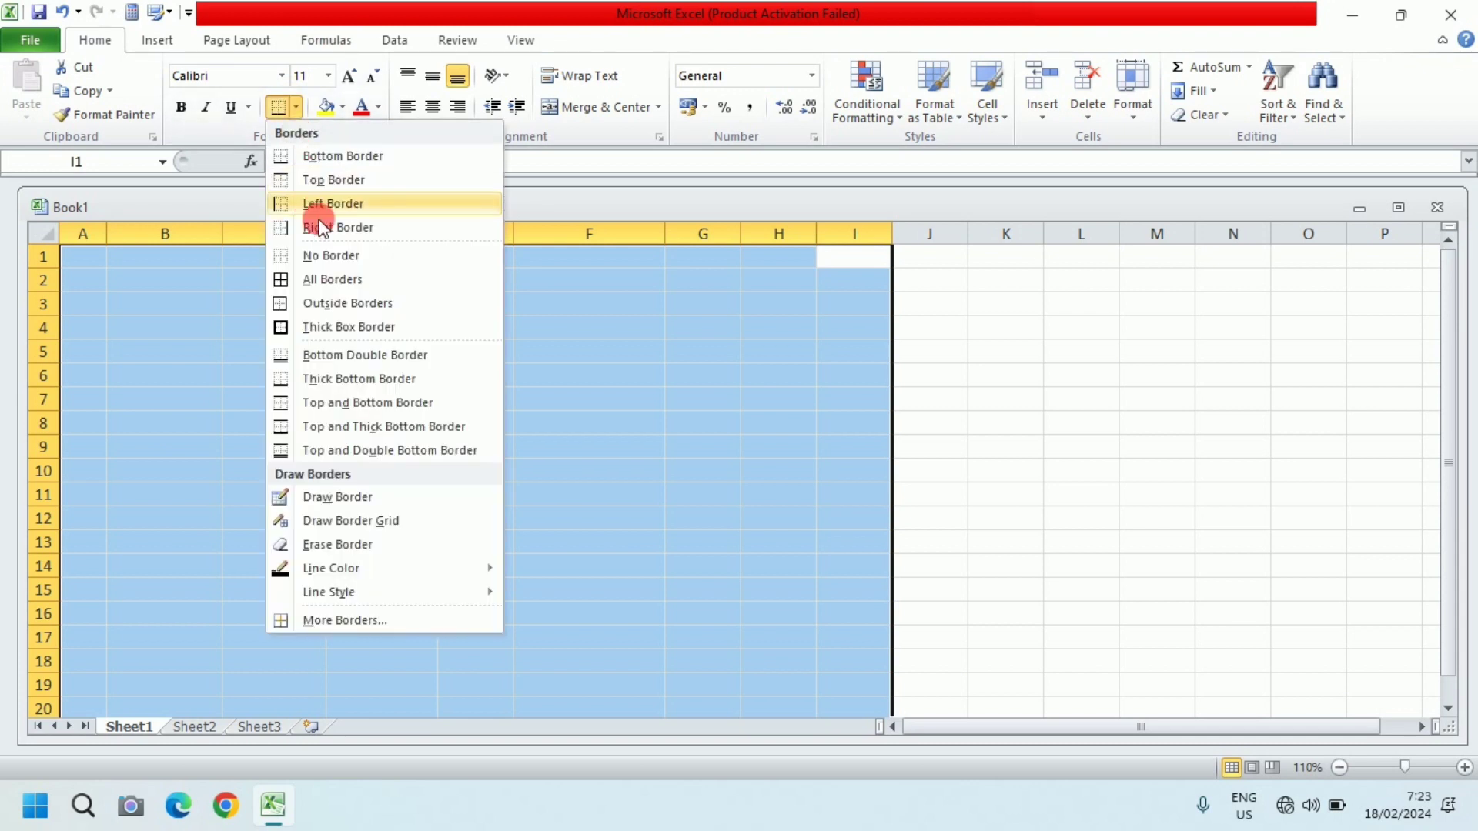
{"action": "left_click", "coordinate": [321, 283]}
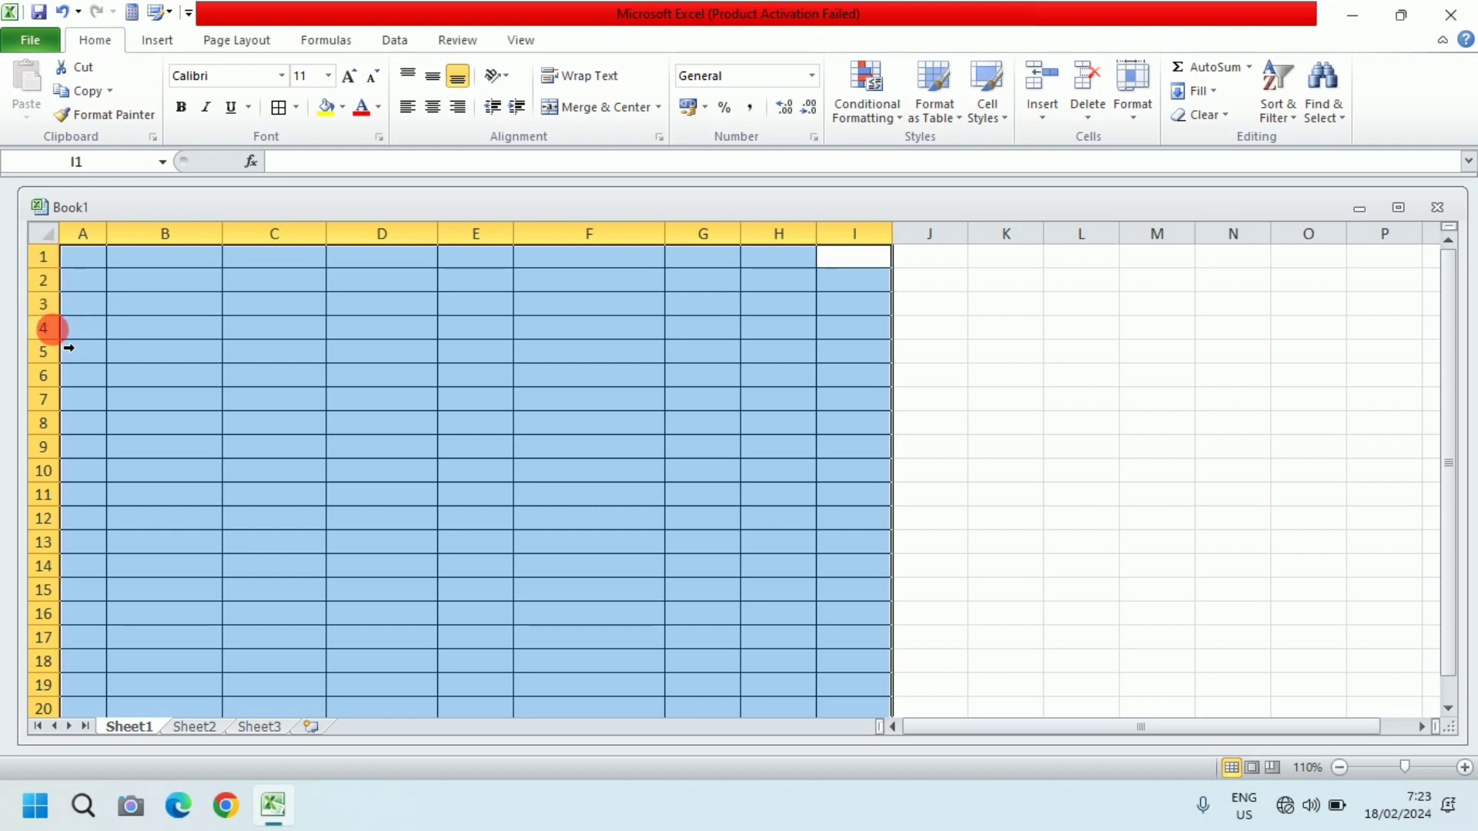
Enter headings S.No., Student Name, Father Name, Mother Name, DOB, Address, Mobile No., Admission No, Roll No. in A4:I4.
{"action": "left_click", "coordinate": [78, 336]}
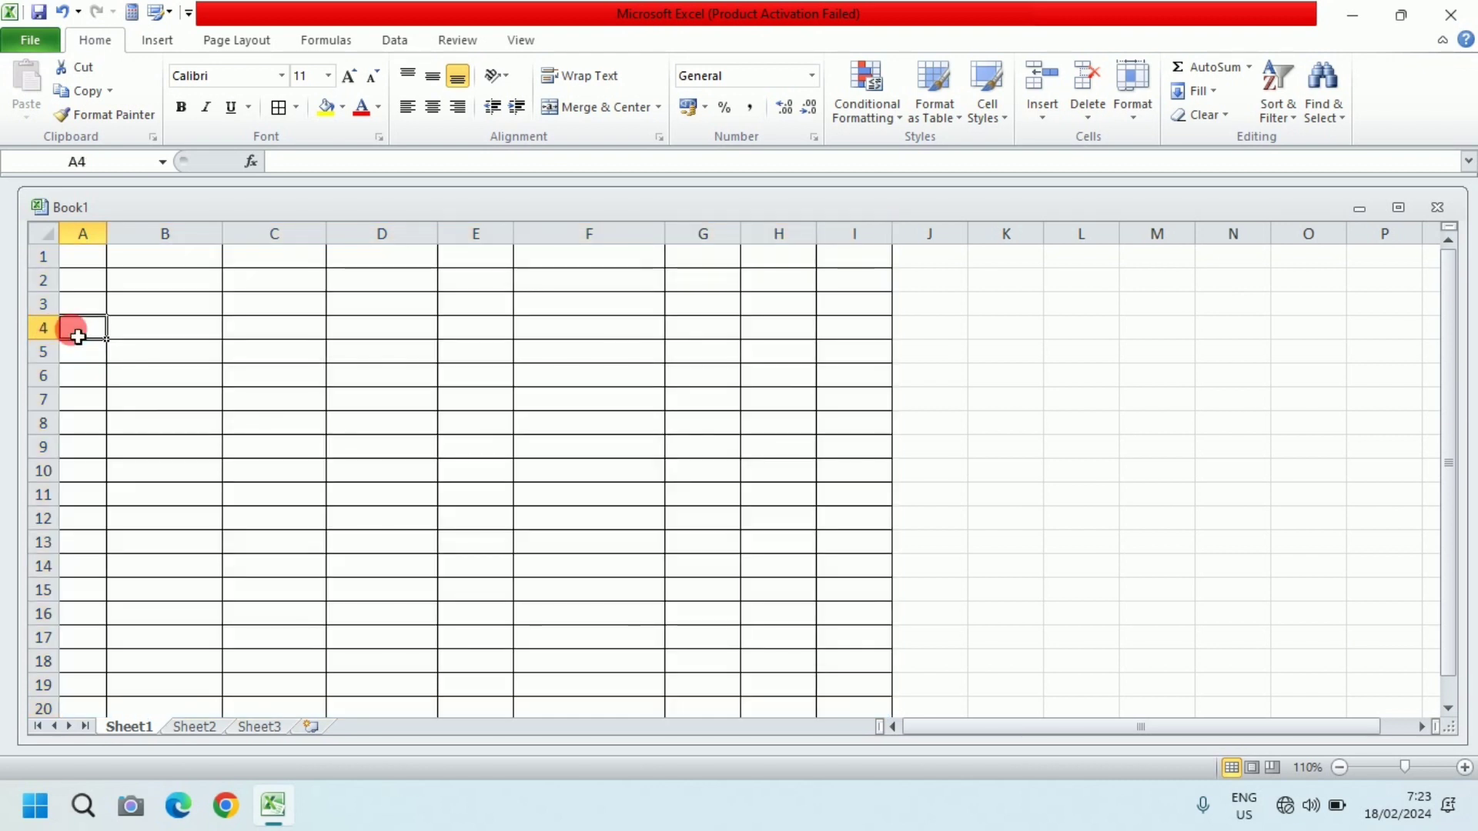
{"action": "type", "text": "S.no"}
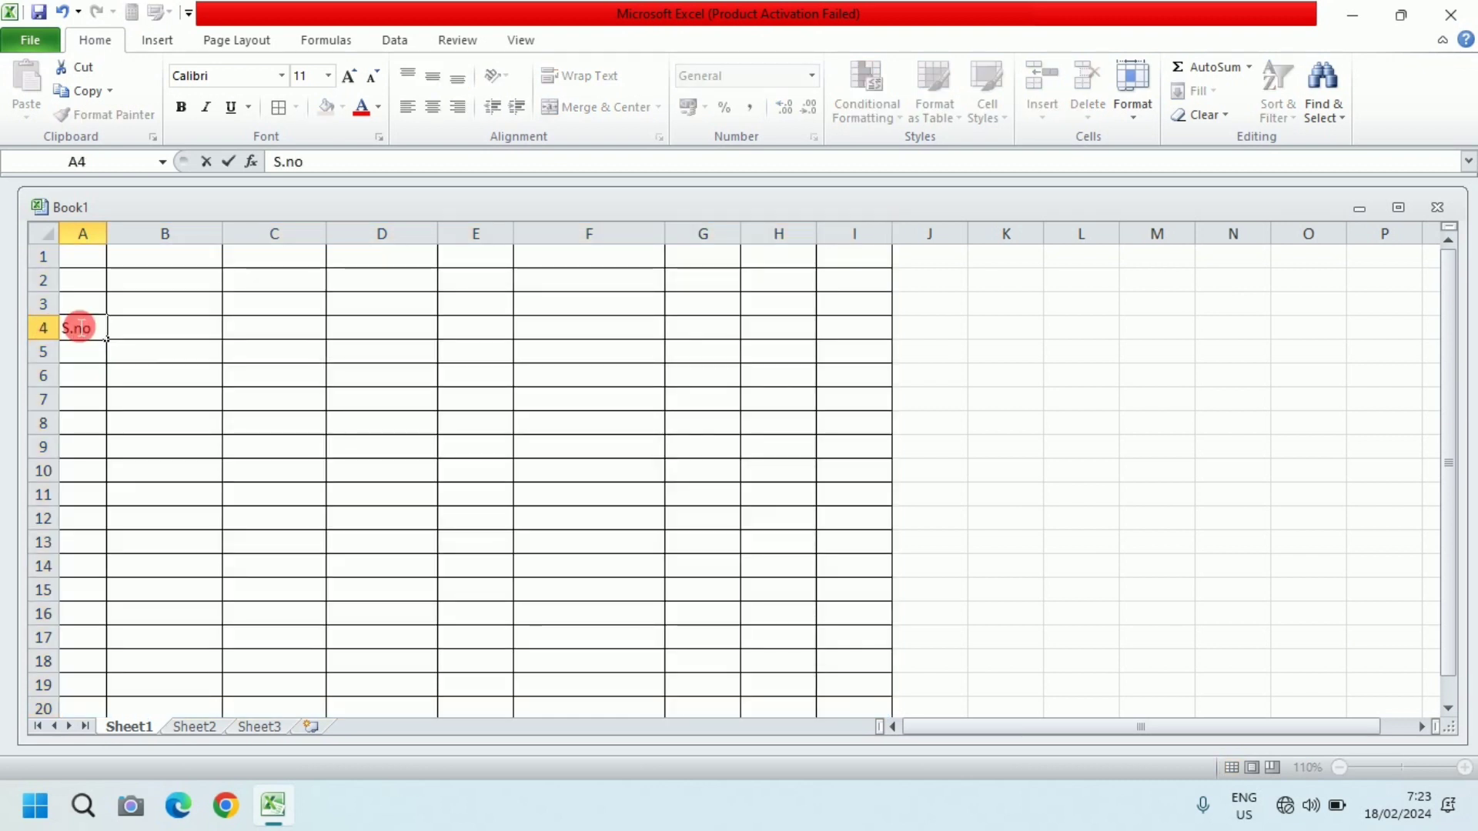
{"action": "key", "text": "Tab"}
{"action": "type", "text": "St"}
{"action": "key", "text": "Tab"}
{"action": "type", "text": "Fat"}
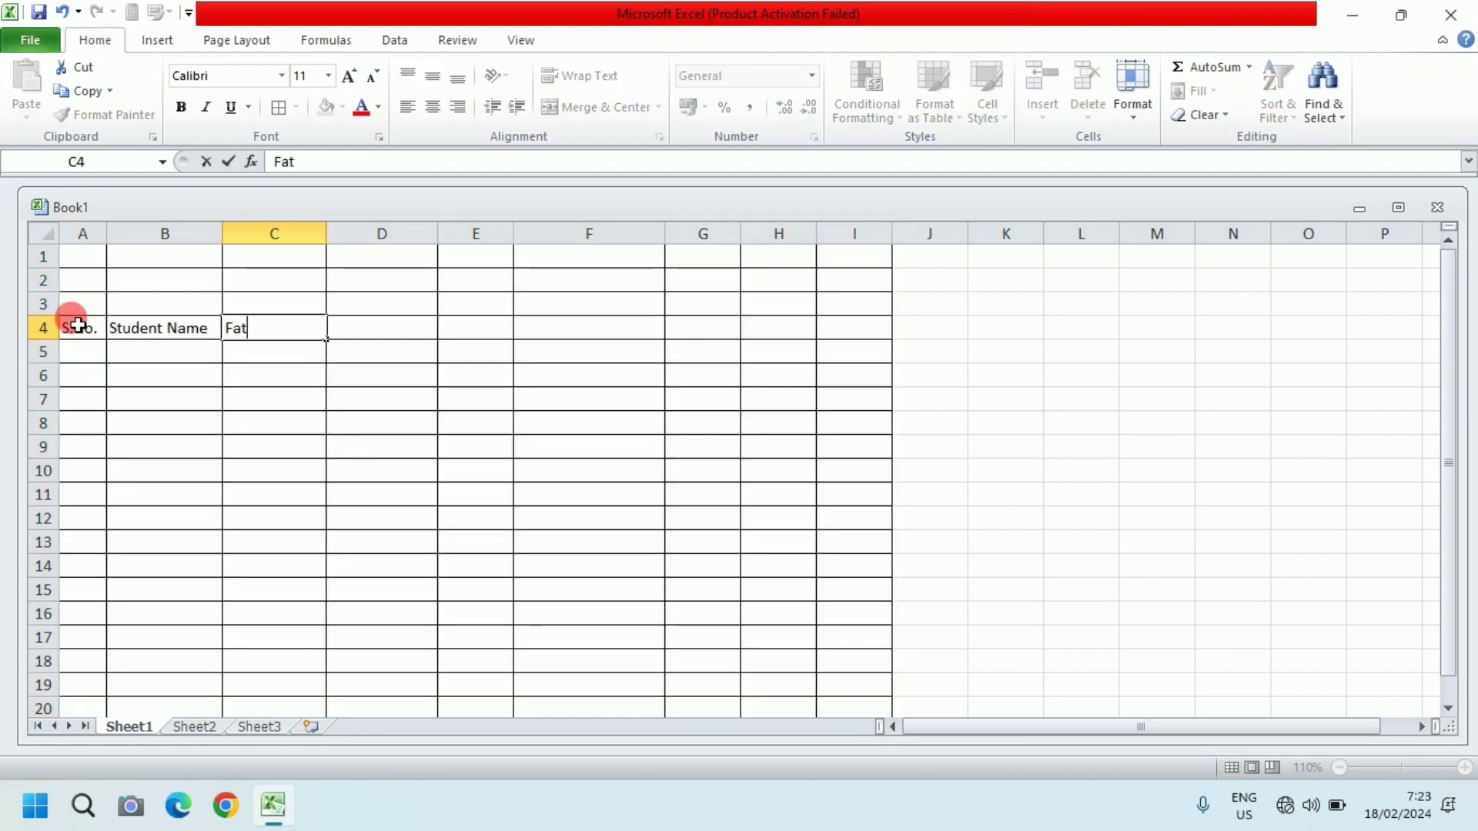
{"action": "type", "text": "her Name"}
{"action": "key", "text": "Tab"}
{"action": "type", "text": "Mo"}
{"action": "key", "text": "Tab"}
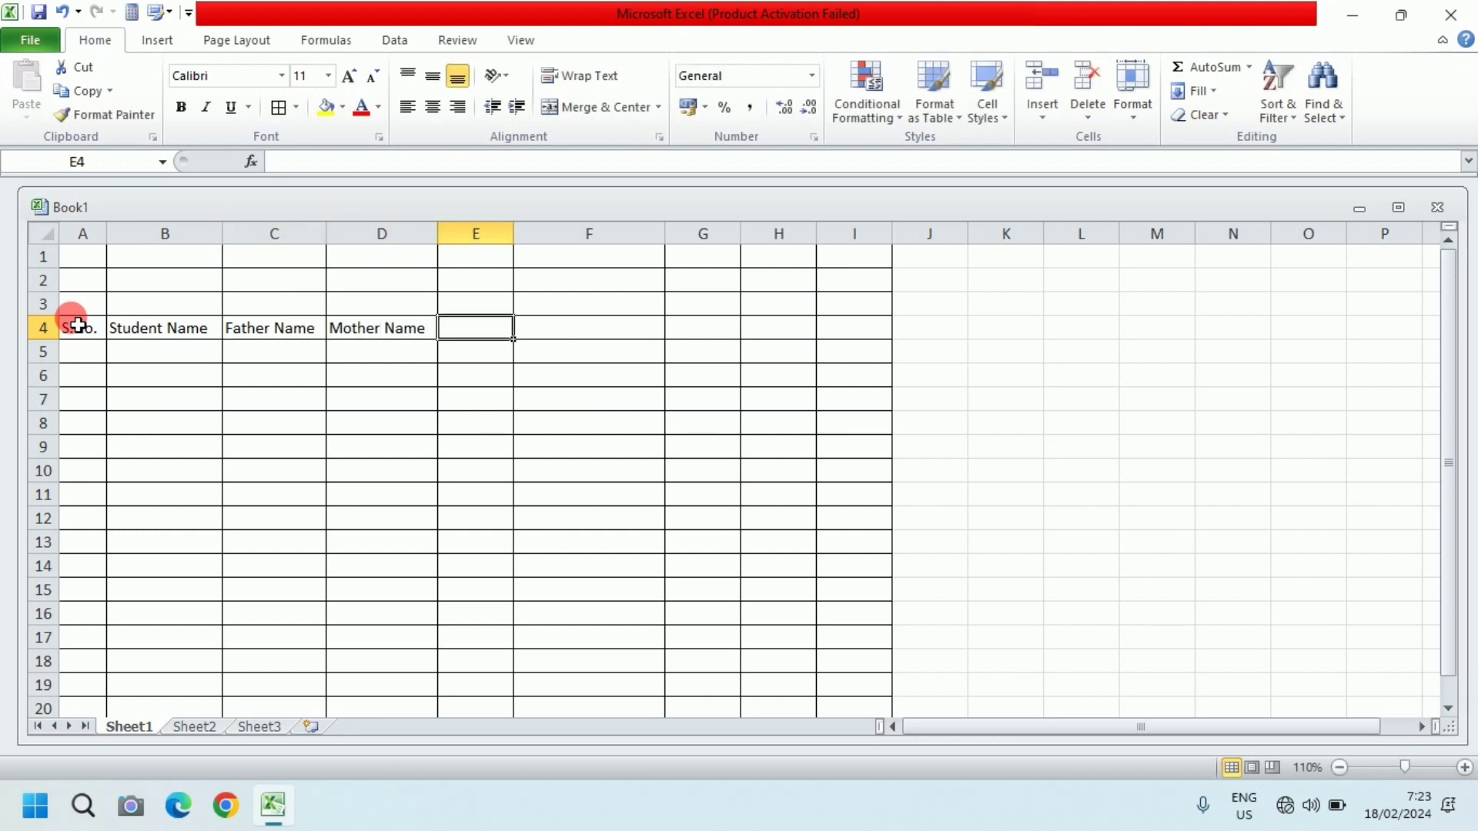
{"action": "type", "text": "DOB"}
{"action": "key", "text": "Tab"}
{"action": "type", "text": "Address"}
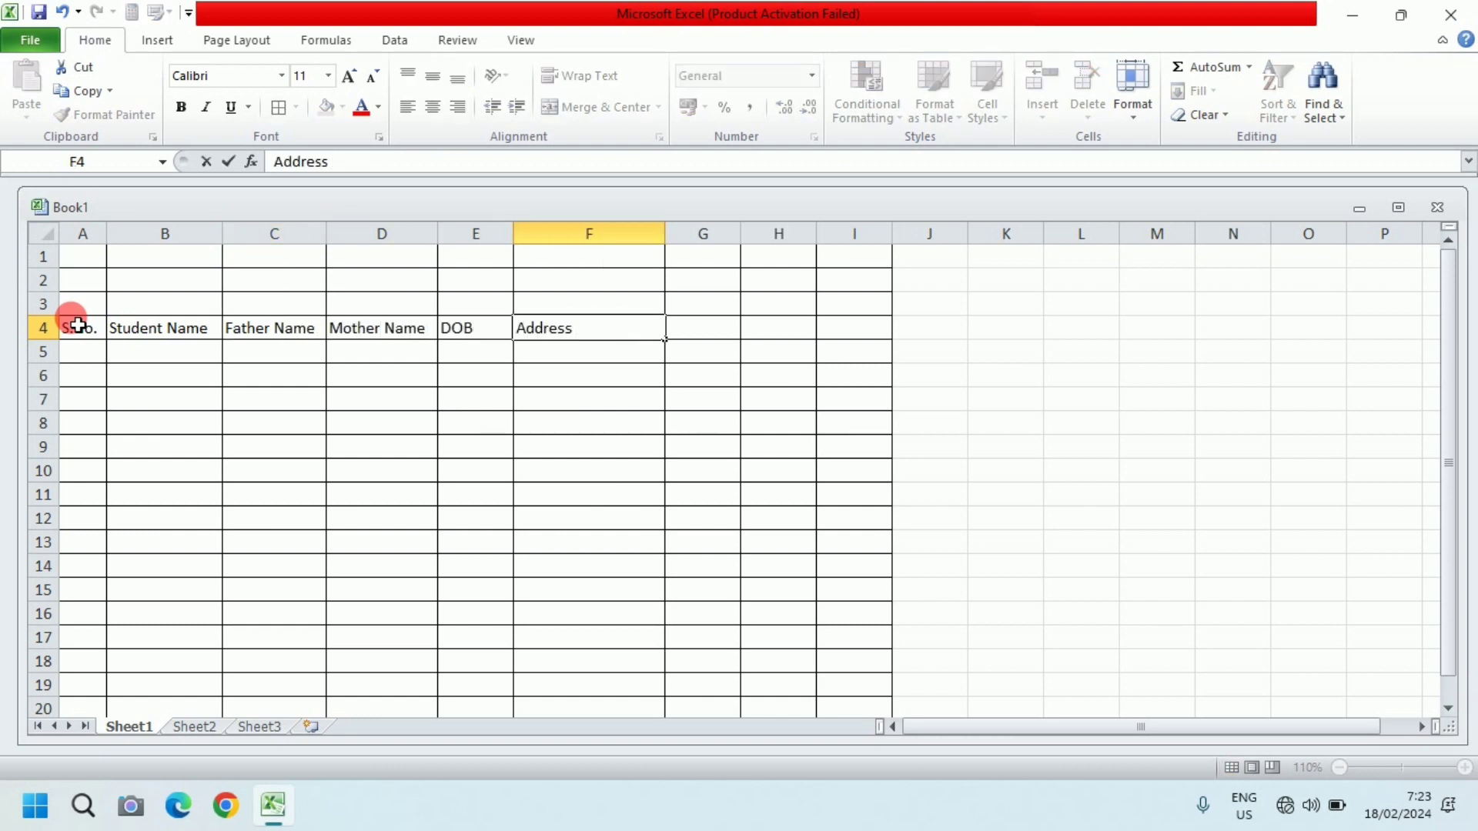
{"action": "key", "text": "Tab"}
{"action": "type", "text": "Mo"}
{"action": "key", "text": "Tab"}
{"action": "type", "text": "Adm"}
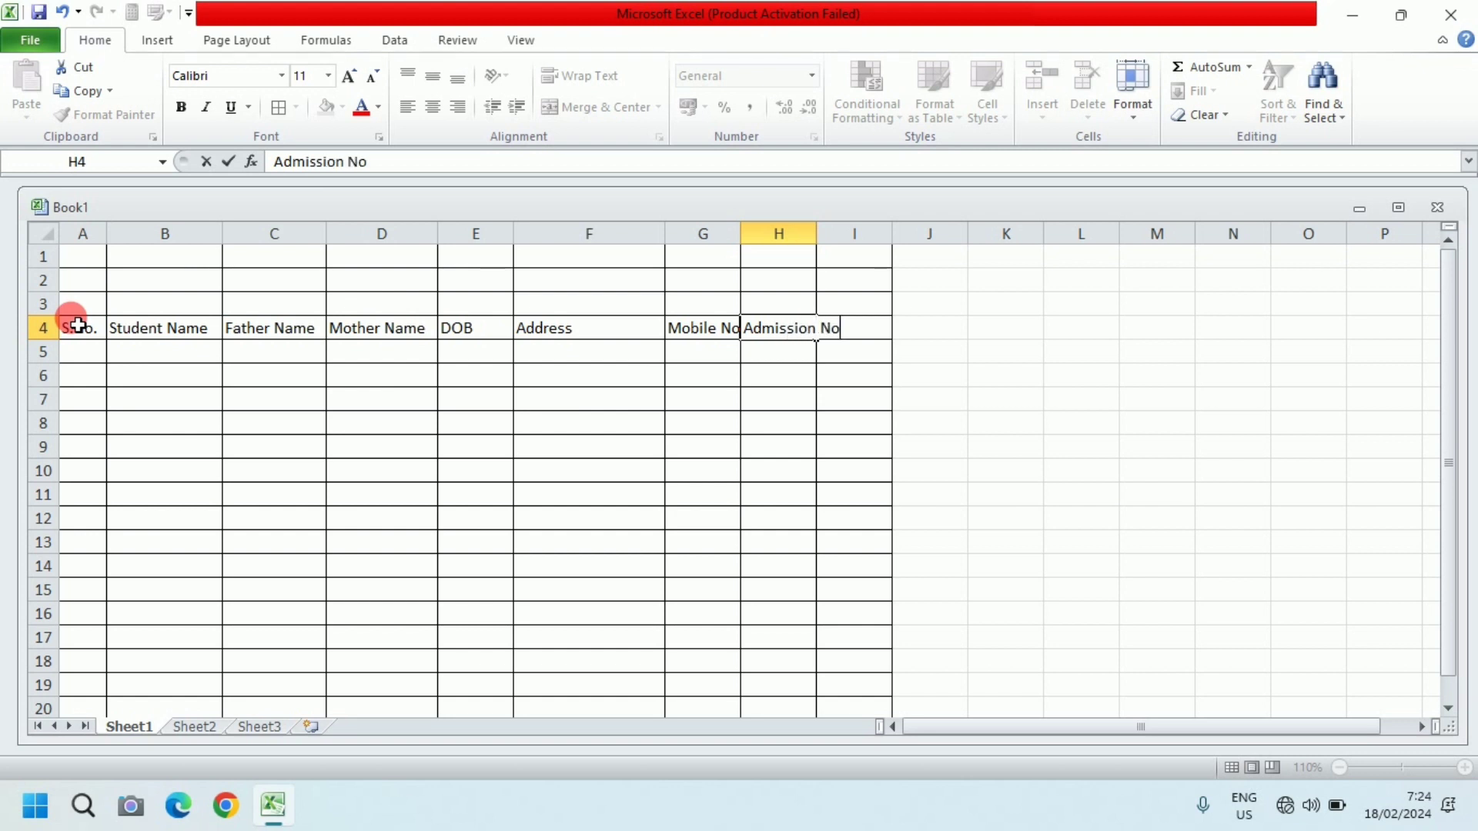
{"action": "key", "text": "Tab"}
{"action": "type", "text": "Roll N"}
Fill row 5 with the first student's record: serial 1, names, DOB, address, mobile, admission number, roll 1.
{"action": "mouse_move", "coordinate": [82, 352]}
{"action": "left_mouse_down"}
{"action": "mouse_move", "coordinate": [495, 501]}
{"action": "mouse_move", "coordinate": [853, 664]}
{"action": "left_mouse_up"}
{"action": "type", "text": "1"}
{"action": "key", "text": "Tab"}
{"action": "key", "text": "Tab"}
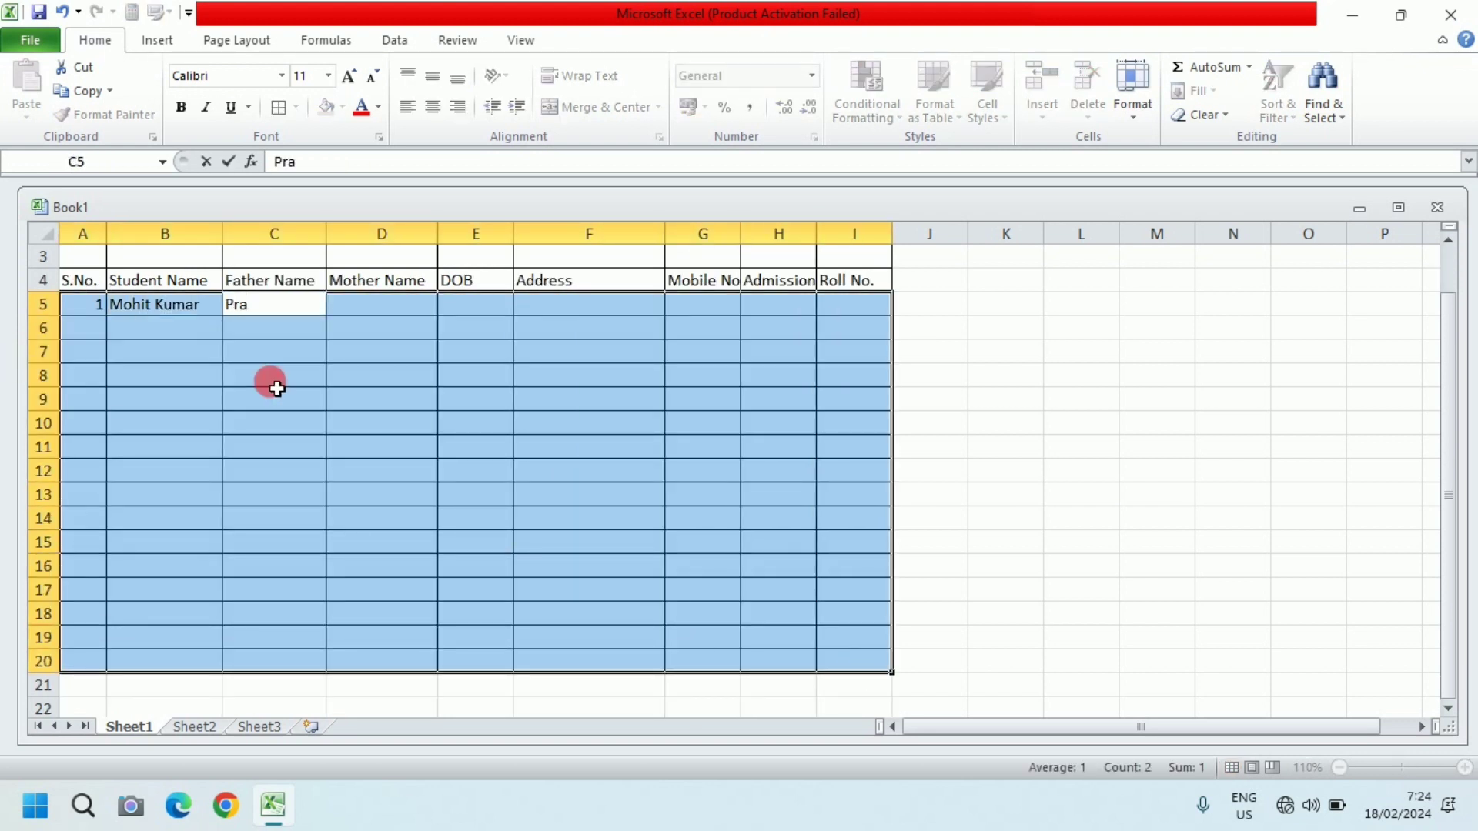
{"action": "key", "text": "Tab"}
{"action": "type", "text": "Meena"}
{"action": "key", "text": "Tab"}
{"action": "type", "text": "09/11/2002"}
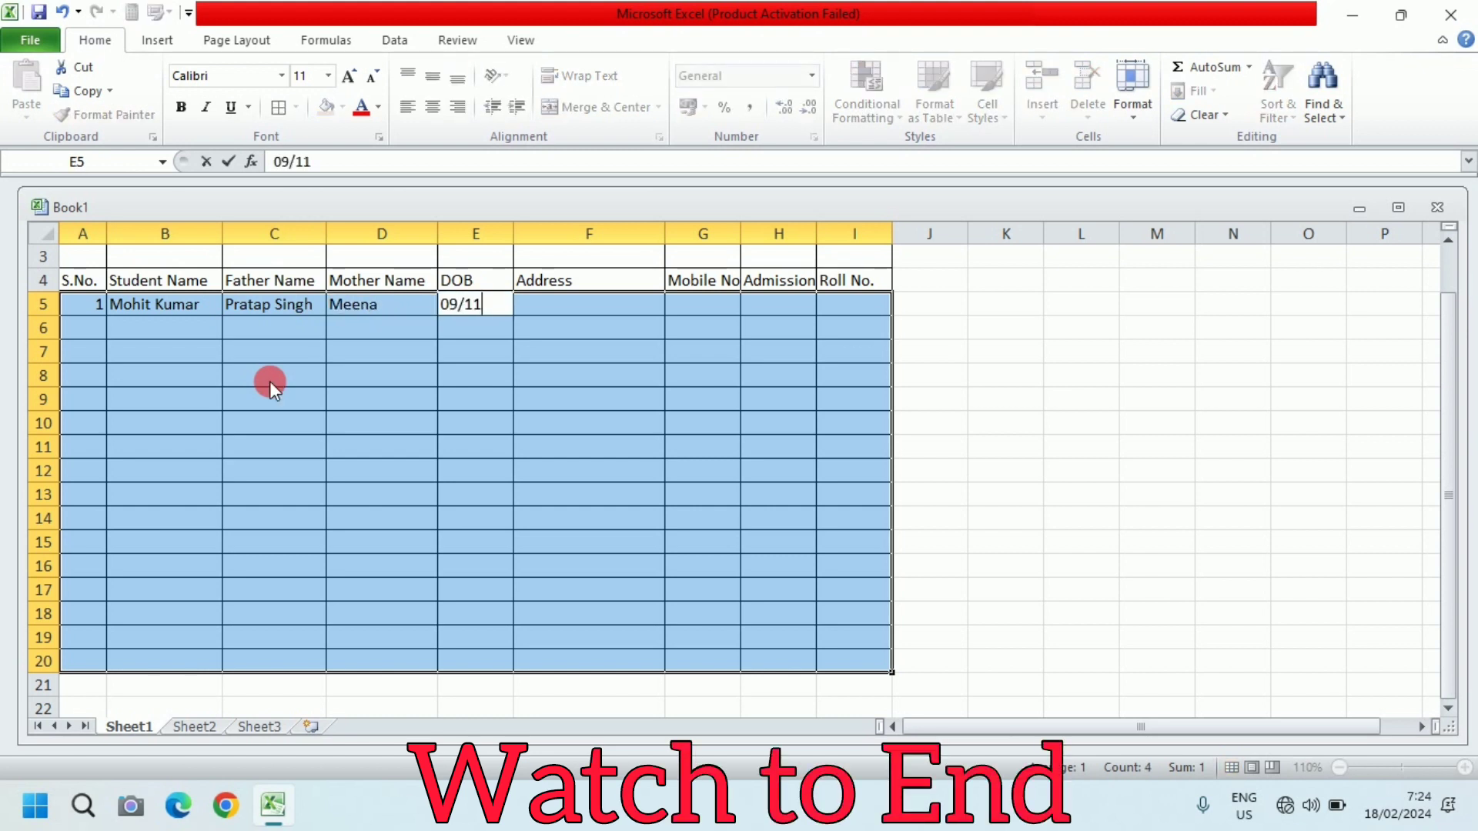
{"action": "key", "text": "Tab"}
{"action": "type", "text": "Shahjahanpur"}
{"action": "key", "text": "Tab"}
{"action": "type", "text": "45678"}
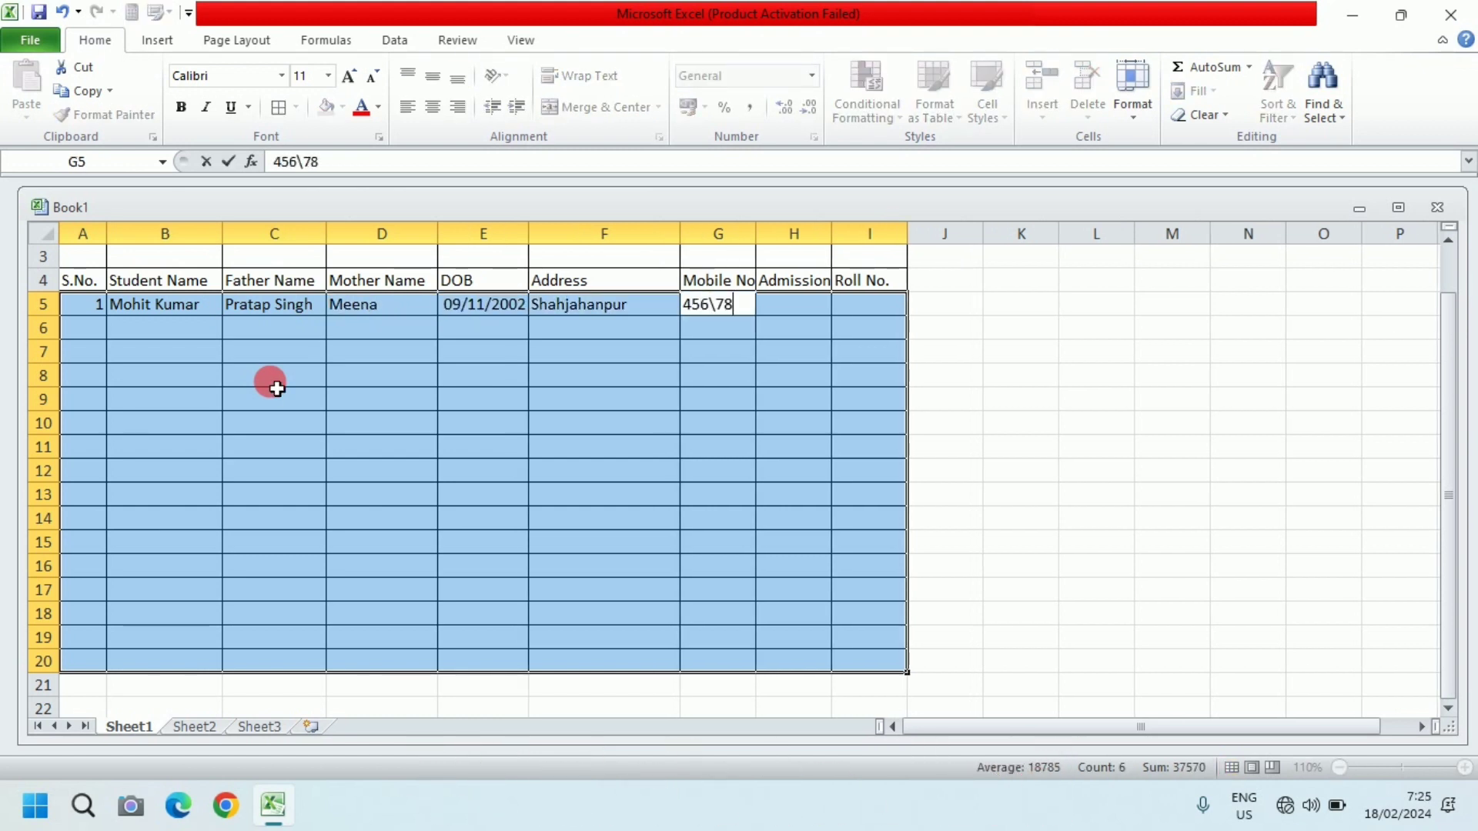
{"action": "key", "text": "BackSpace"}
{"action": "key", "text": "BackSpace"}
{"action": "key", "text": "Tab"}
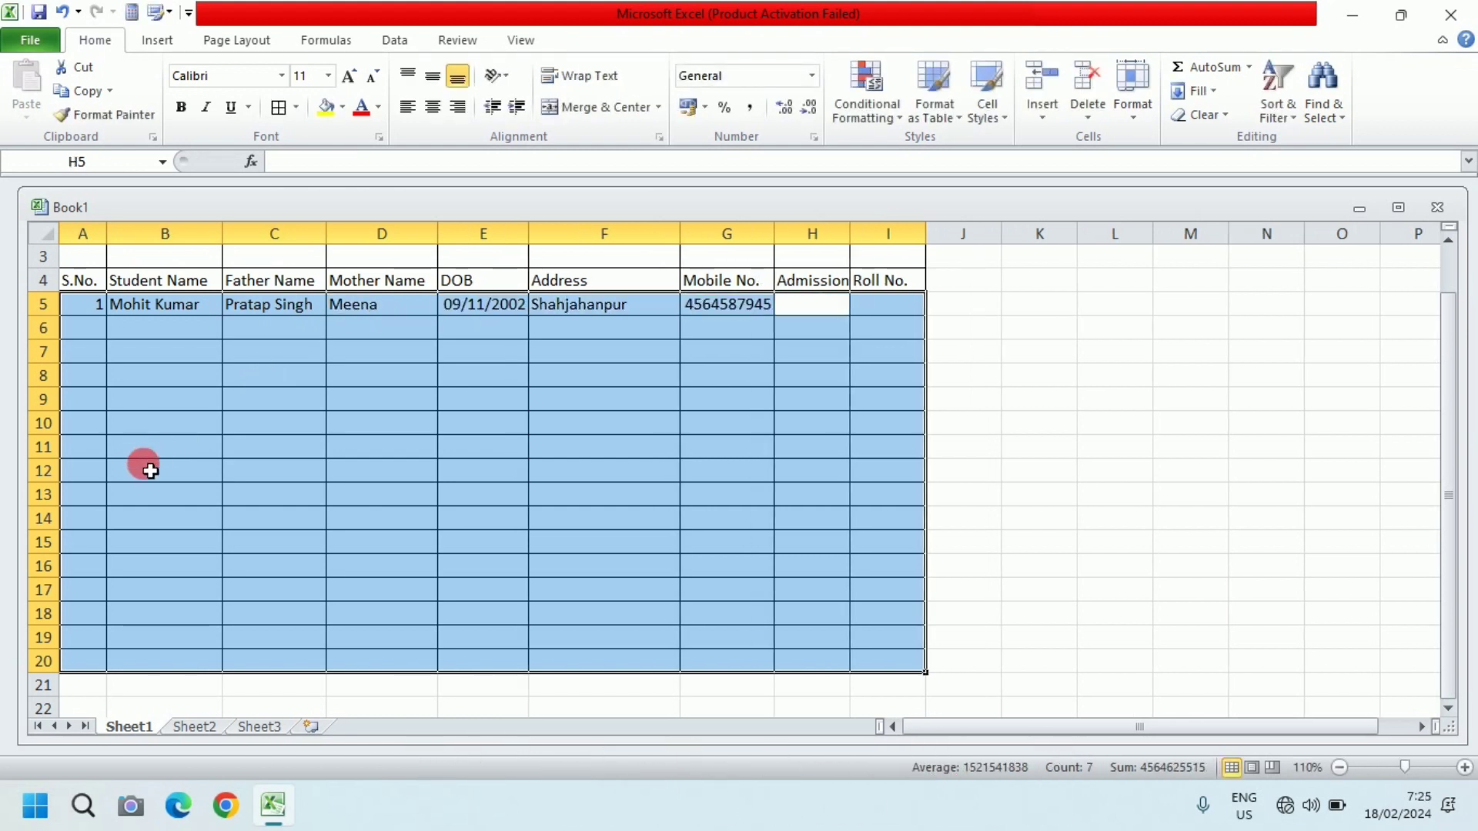
{"action": "type", "text": "124535"}
{"action": "key", "text": "Tab"}
{"action": "type", "text": "1"}
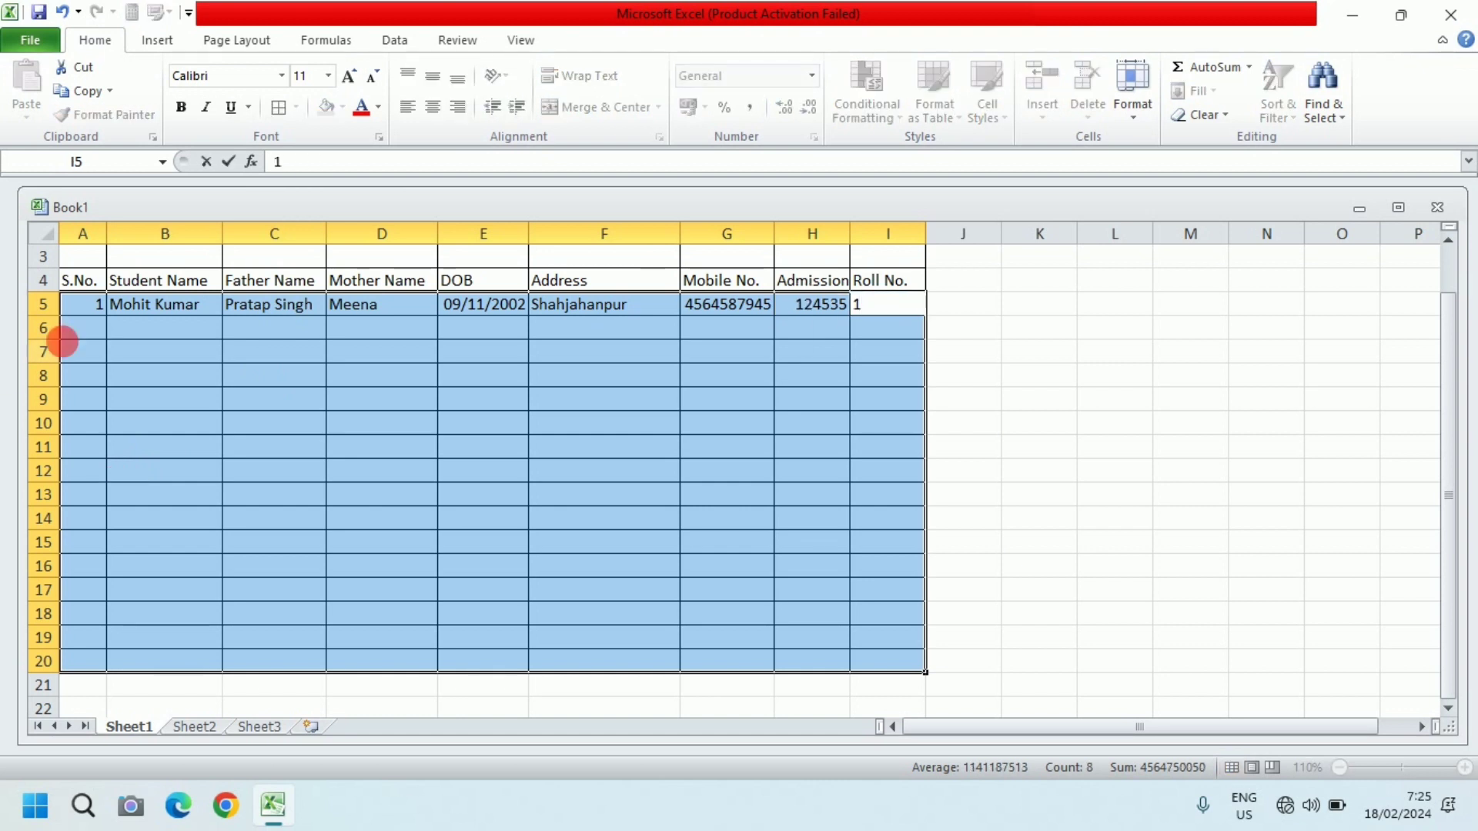
{"action": "left_click", "coordinate": [76, 329]}
Put 2 in A6 and fill the S.No. column down to row 20.
{"action": "type", "text": "2"}
{"action": "left_click", "coordinate": [91, 306]}
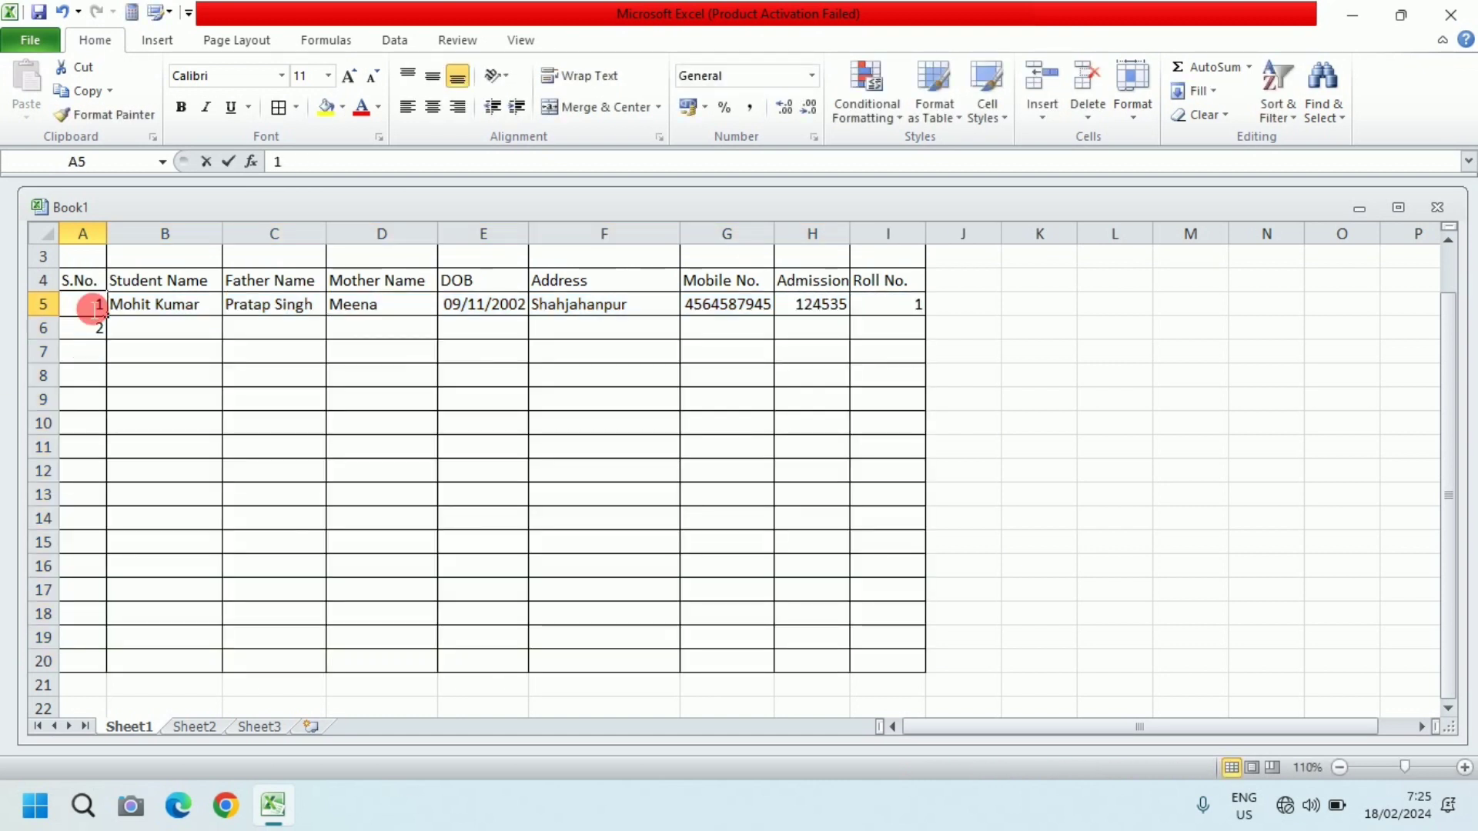
{"action": "left_click", "coordinate": [131, 353]}
{"action": "left_click_drag", "start_coordinate": [91, 307], "coordinate": [100, 708]}
Put 2 in I6, fill the Roll No. column down, and delete the overflow below the table.
{"action": "left_click", "coordinate": [887, 376]}
{"action": "type", "text": "2"}
{"action": "left_click", "coordinate": [888, 446]}
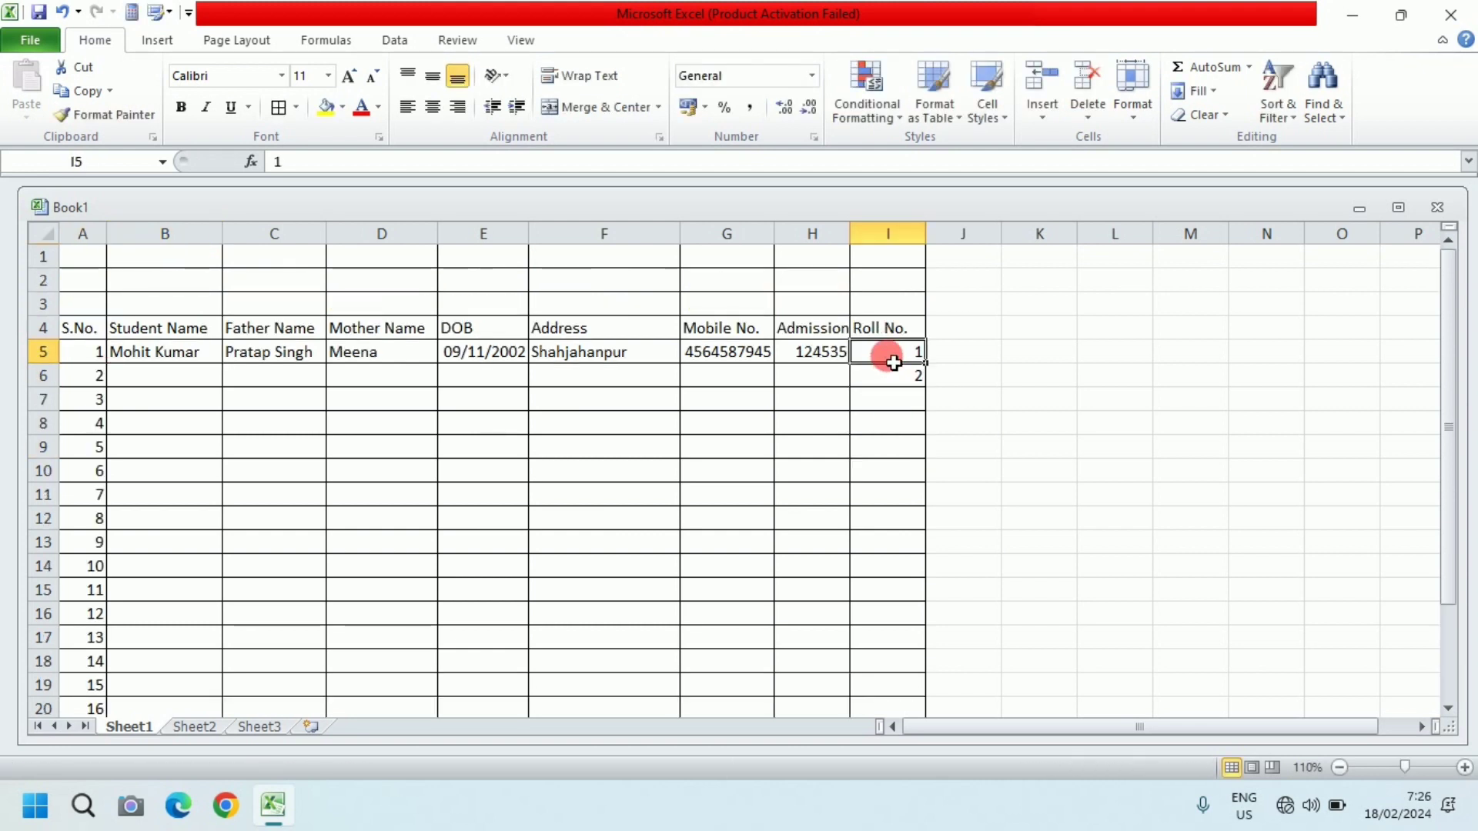
{"action": "mouse_move", "coordinate": [892, 351]}
{"action": "left_mouse_down"}
{"action": "mouse_move", "coordinate": [965, 662]}
{"action": "mouse_move", "coordinate": [925, 673]}
{"action": "left_mouse_up"}
{"action": "scroll", "coordinate": [685, 545], "scroll_direction": "up", "scroll_amount": 2}
{"action": "scroll", "coordinate": [197, 432], "scroll_direction": "down", "scroll_amount": 4}
{"action": "mouse_move", "coordinate": [83, 446]}
{"action": "left_mouse_down"}
{"action": "mouse_move", "coordinate": [379, 495]}
{"action": "mouse_move", "coordinate": [808, 518]}
{"action": "left_mouse_up"}
{"action": "key", "text": "Delete"}
{"action": "left_click", "coordinate": [432, 372]}
{"action": "scroll", "coordinate": [156, 381], "scroll_direction": "up", "scroll_amount": 4}
Type the student names down column B from B6, through the sixteenth student.
{"action": "left_click", "coordinate": [155, 381]}
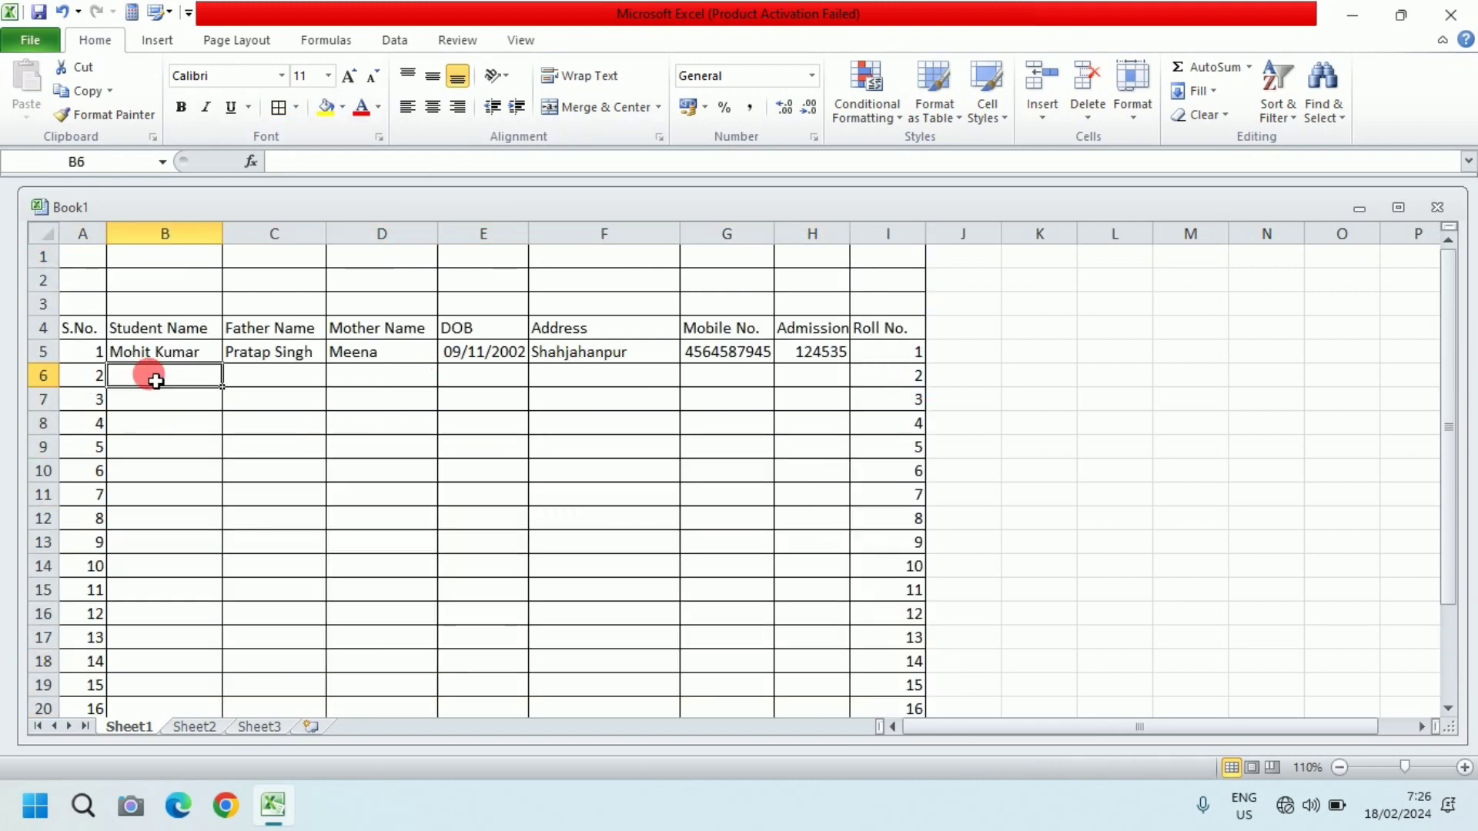
{"action": "type", "text": "pawmar"}
{"action": "key", "text": "Return"}
{"action": "type", "text": "vi"}
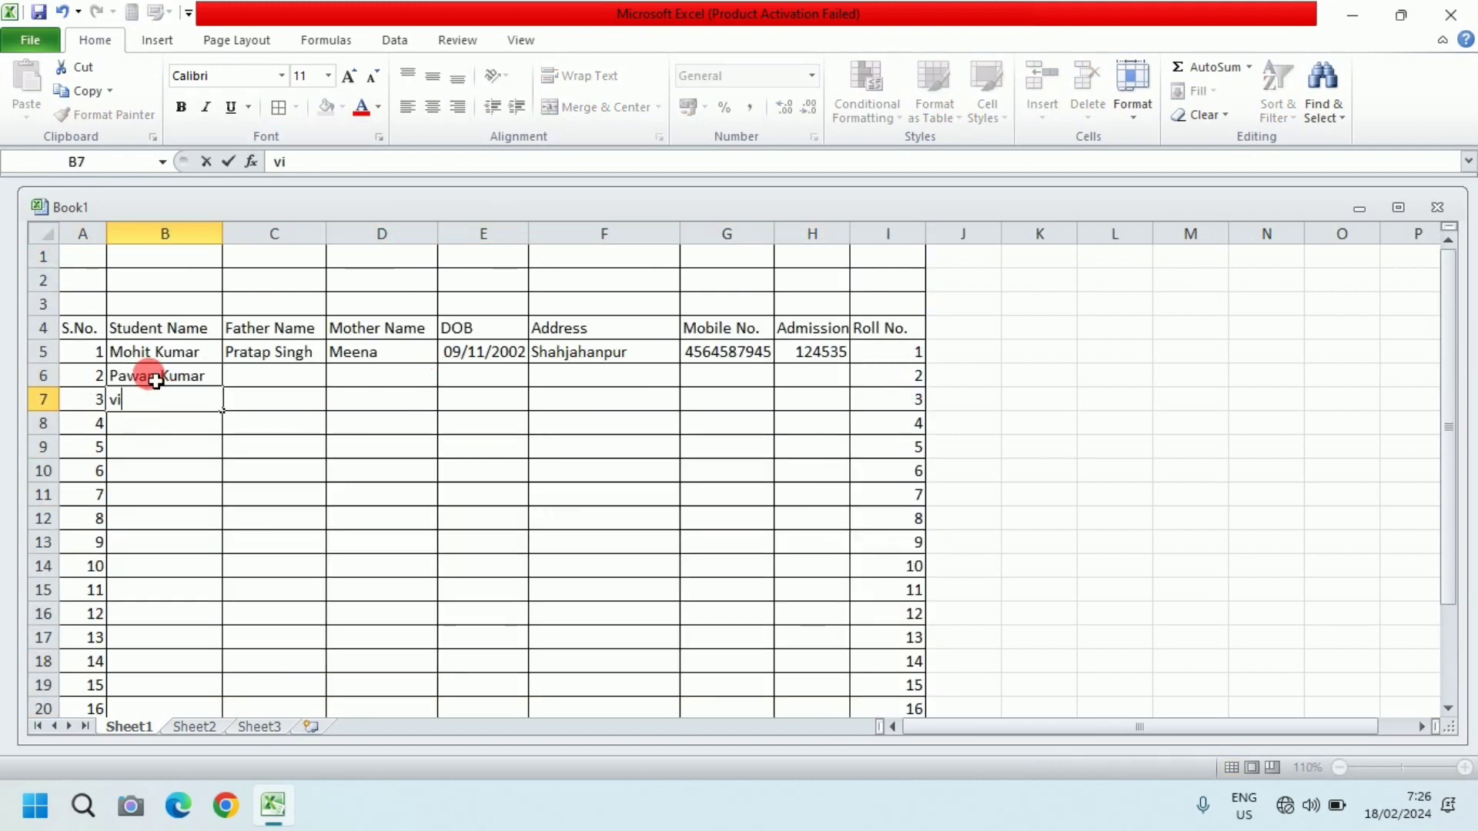
{"action": "type", "text": "Kumar"}
{"action": "key", "text": "Return"}
{"action": "key", "text": "Return"}
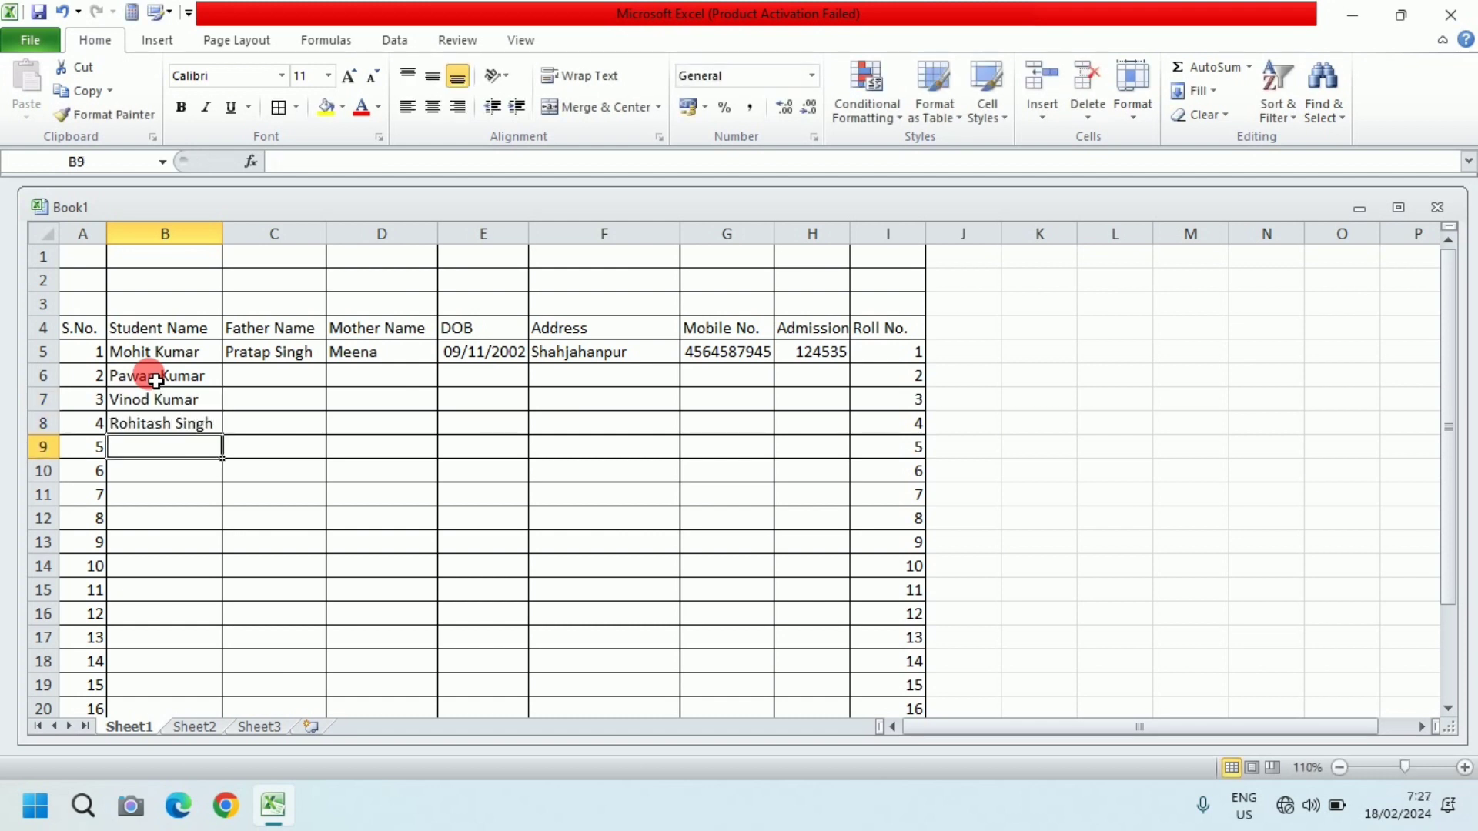
{"action": "type", "text": "Deepak"}
{"action": "key", "text": "Return"}
{"action": "key", "text": "Return"}
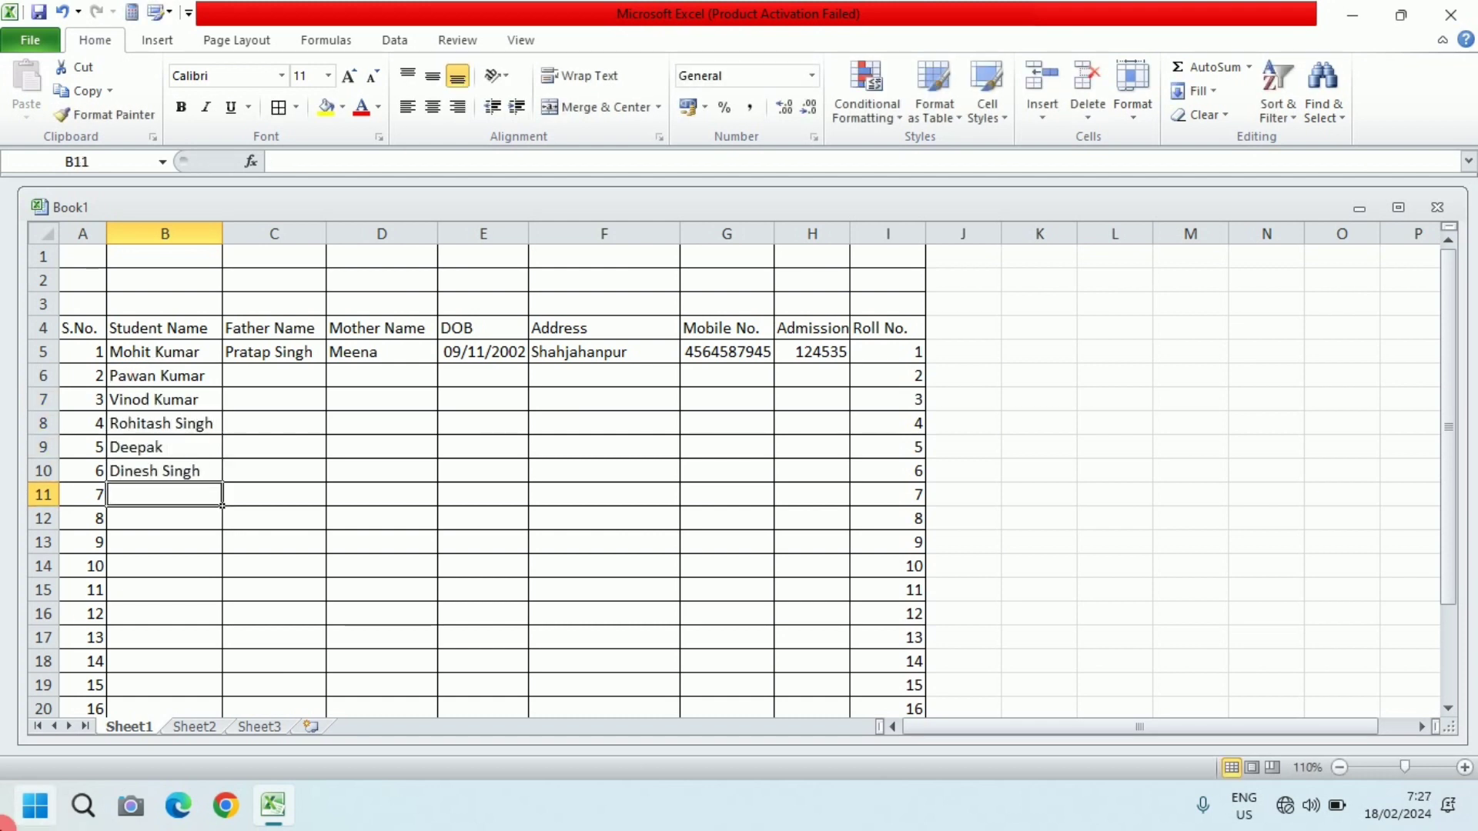
{"action": "key", "text": "Return"}
{"action": "type", "text": "dpal"}
{"action": "key", "text": "Return"}
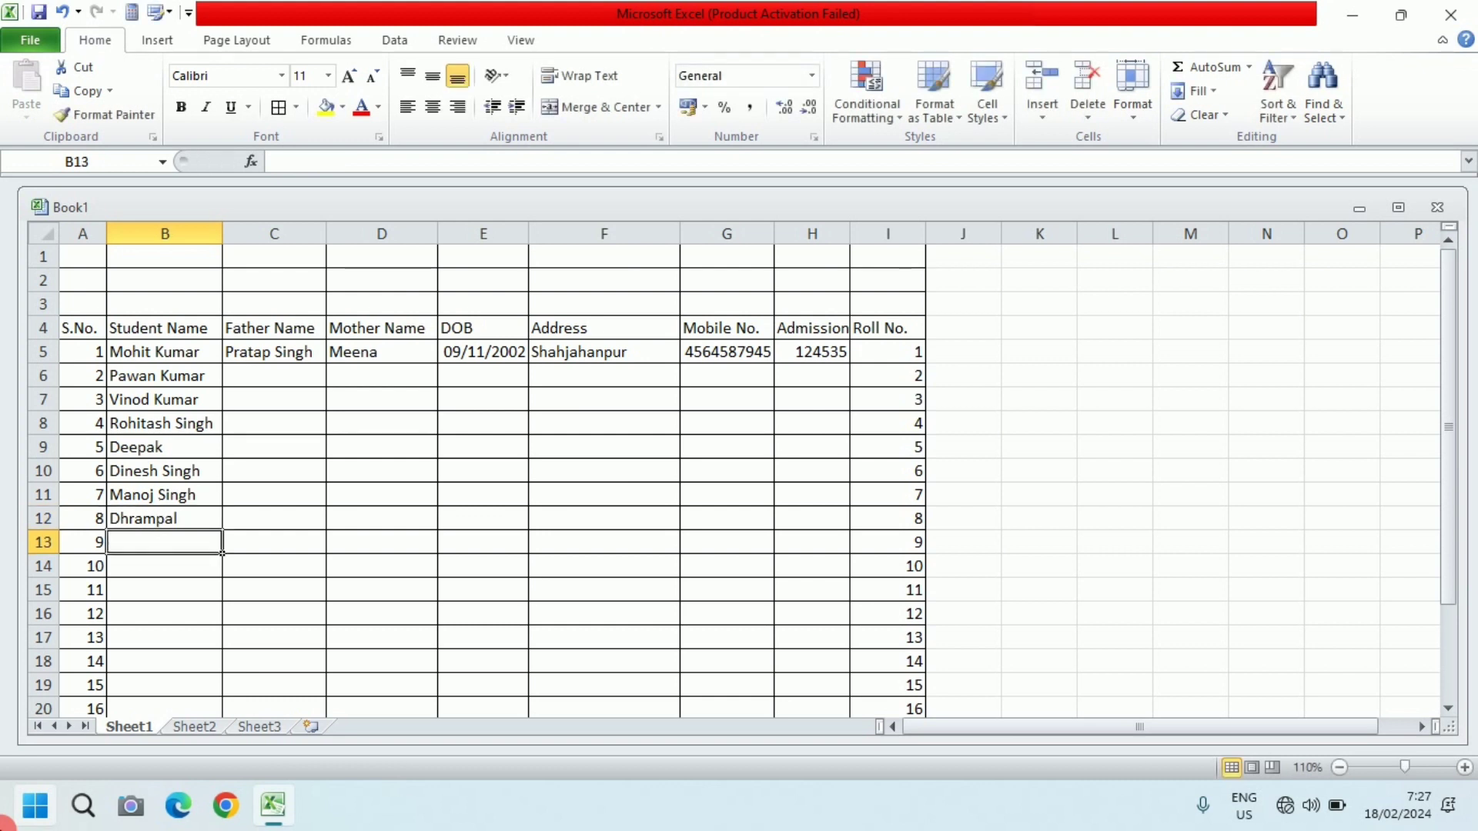
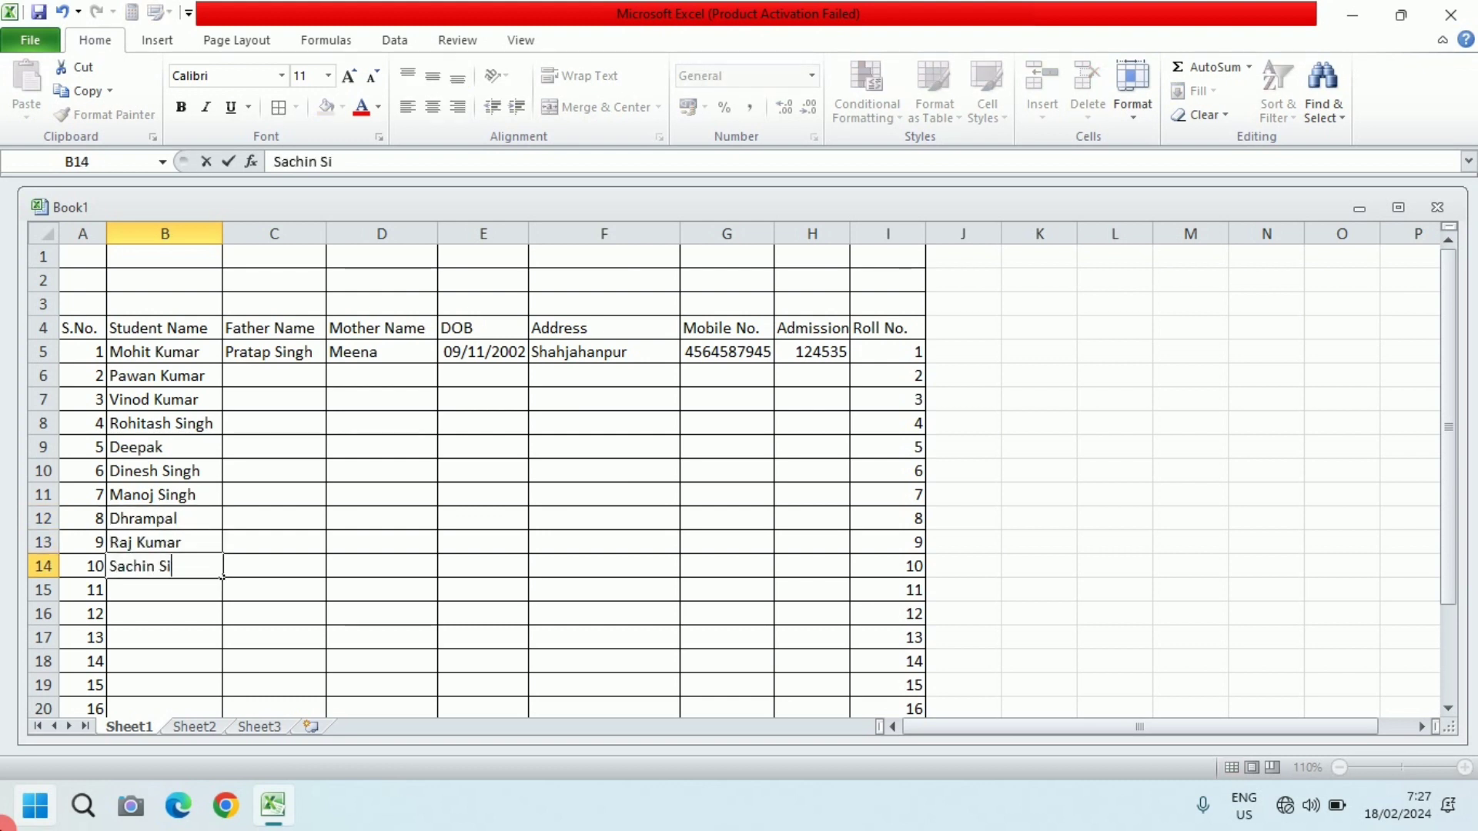
{"action": "key", "text": "Return"}
{"action": "key", "text": "Return"}
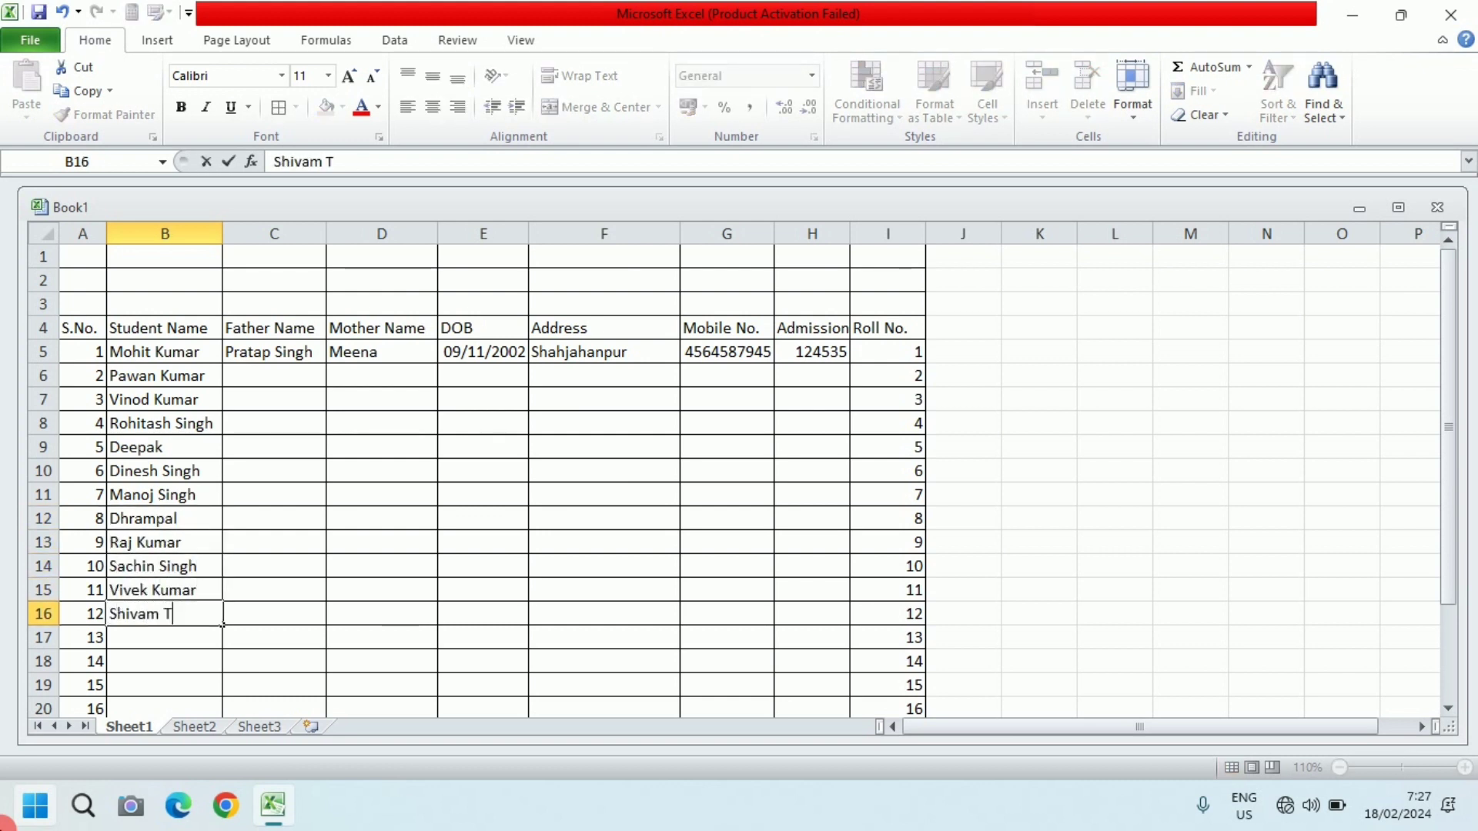
{"action": "key", "text": "Return"}
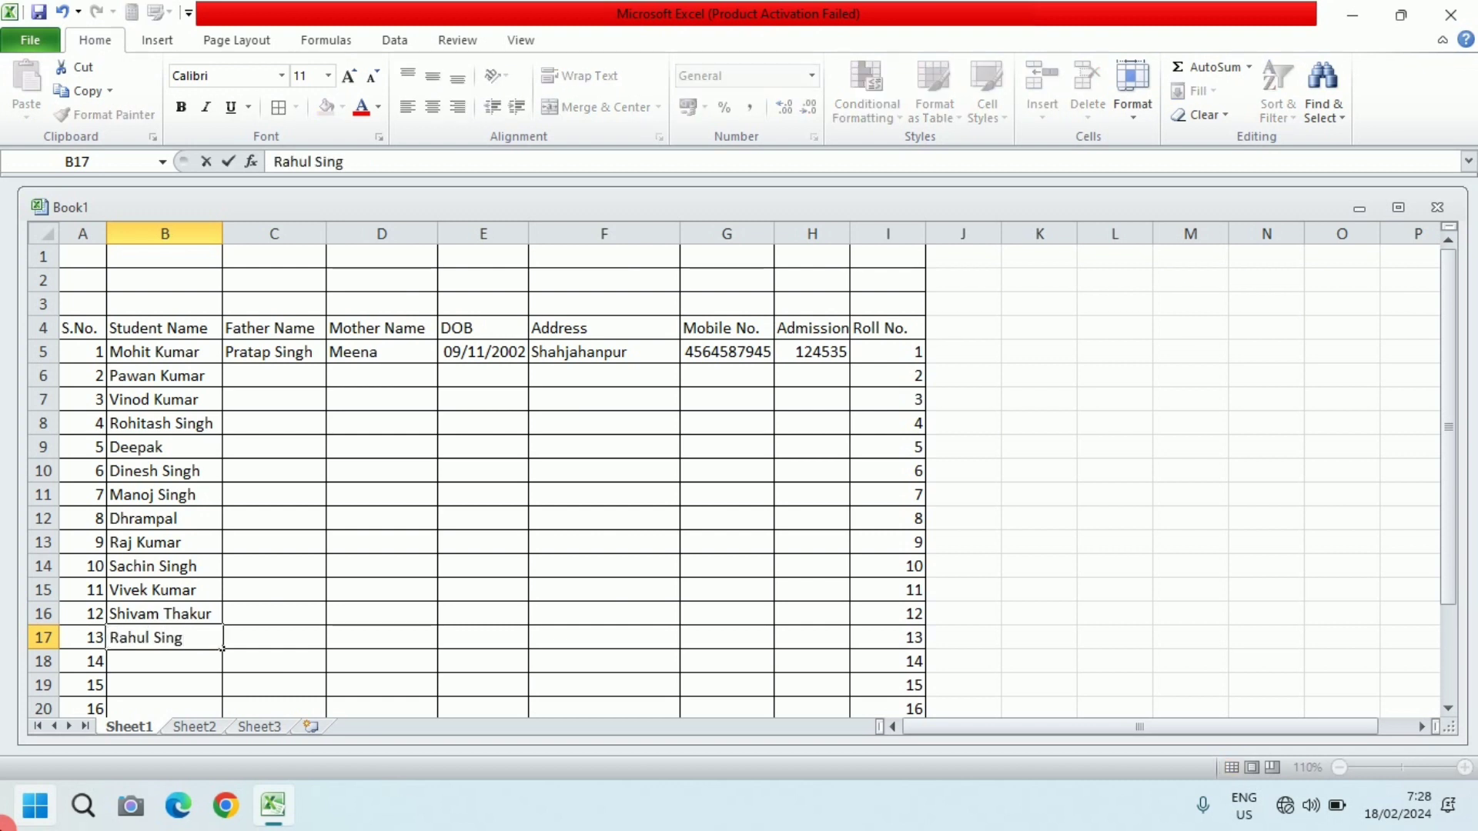
{"action": "key", "text": "Return"}
{"action": "type", "text": "Din"}
{"action": "key", "text": "Return"}
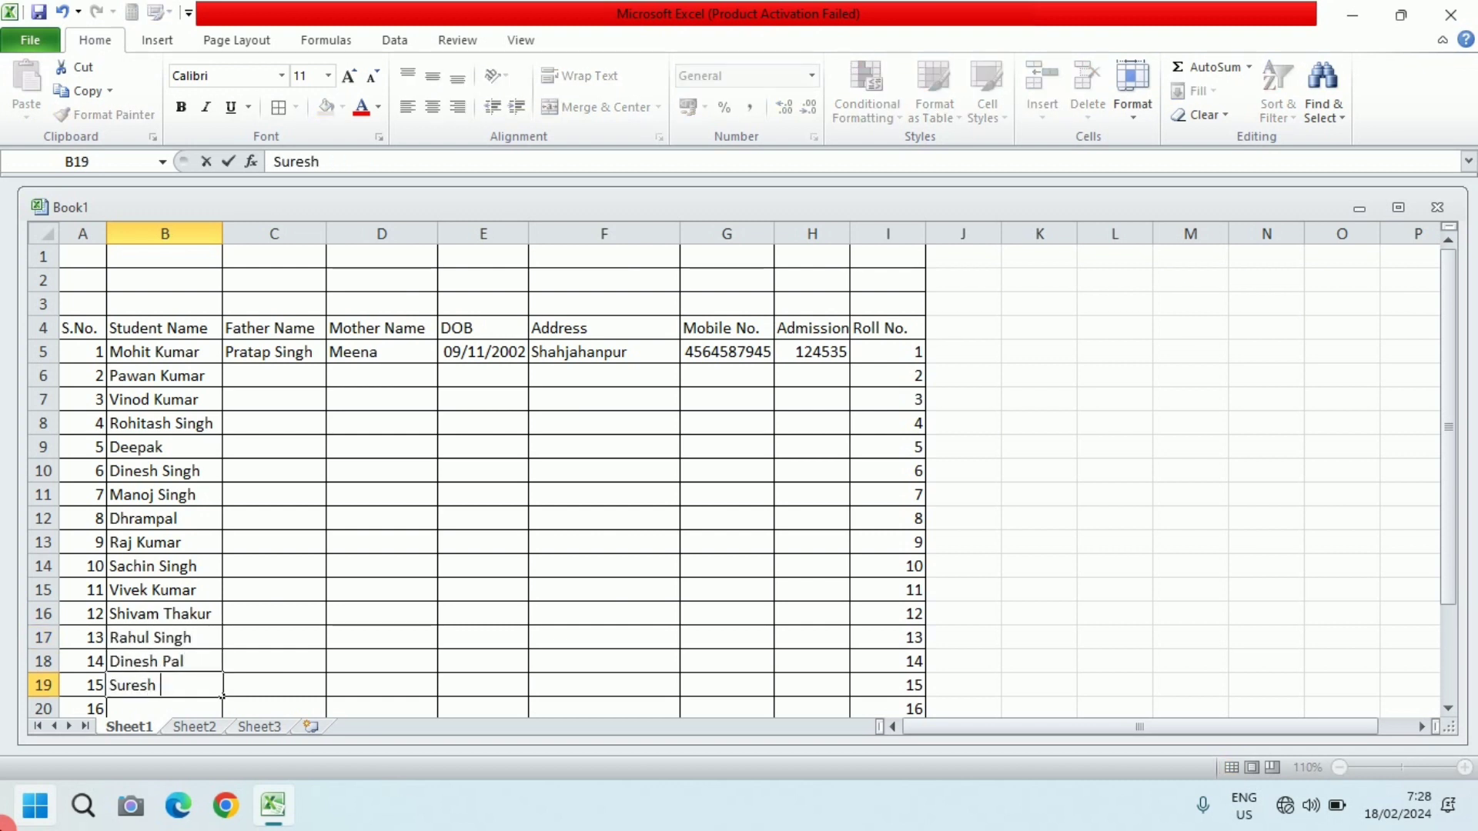
{"action": "key", "text": "Return"}
{"action": "key", "text": "shift+space"}
{"action": "key", "text": "Return"}
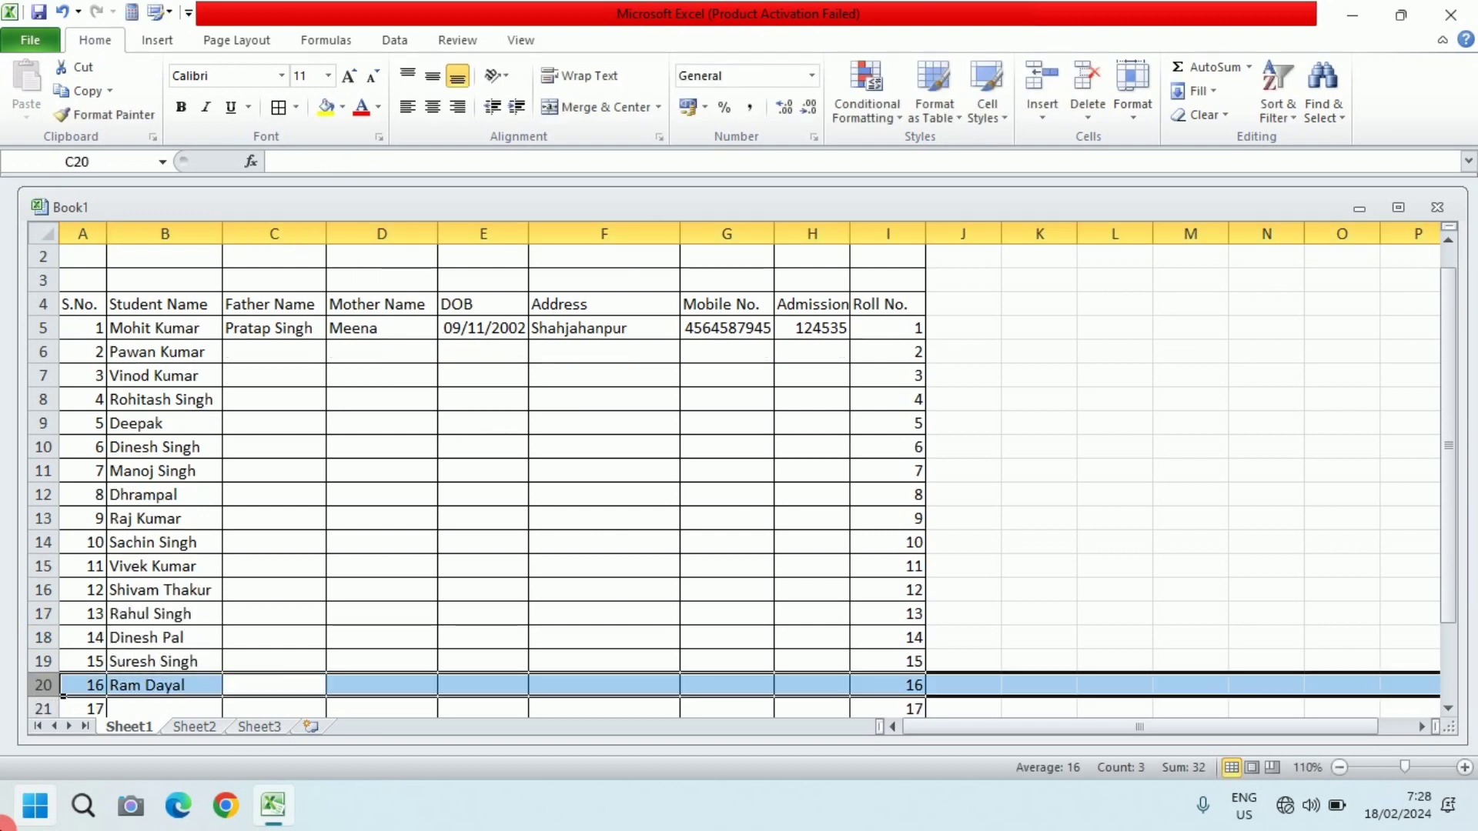
Add the last few student names down to row 24, then select C6:H24 for the details.
{"action": "scroll", "coordinate": [161, 420], "scroll_direction": "down", "scroll_amount": 4}
{"action": "left_click", "coordinate": [157, 424]}
{"action": "type", "text": "Gopal"}
{"action": "key", "text": "Return"}
{"action": "key", "text": "Return"}
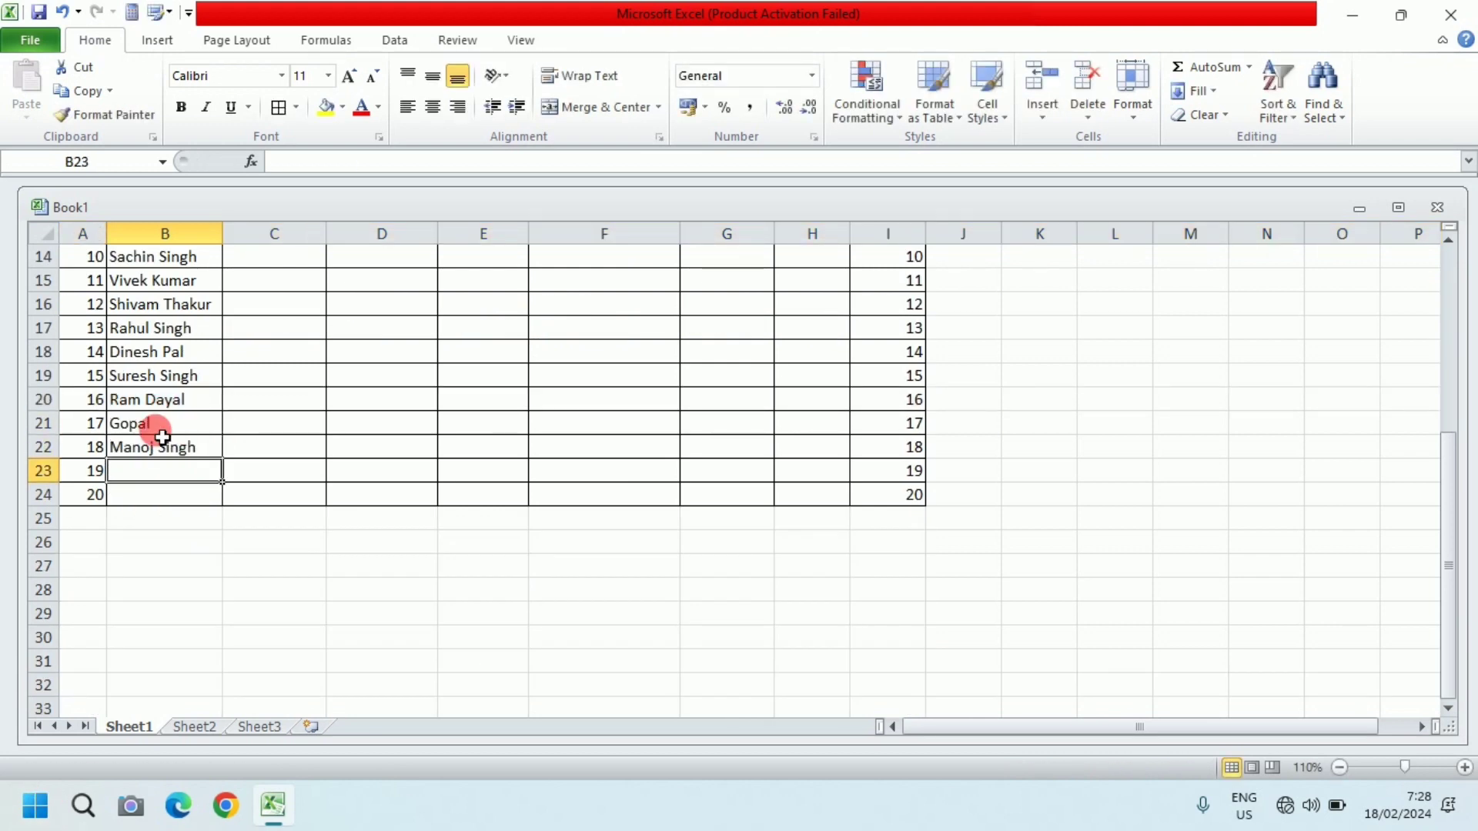
{"action": "type", "text": "Sudhakar"}
{"action": "key", "text": "Return"}
{"action": "type", "text": "Rajendra"}
{"action": "scroll", "coordinate": [161, 437], "scroll_direction": "up", "scroll_amount": 4}
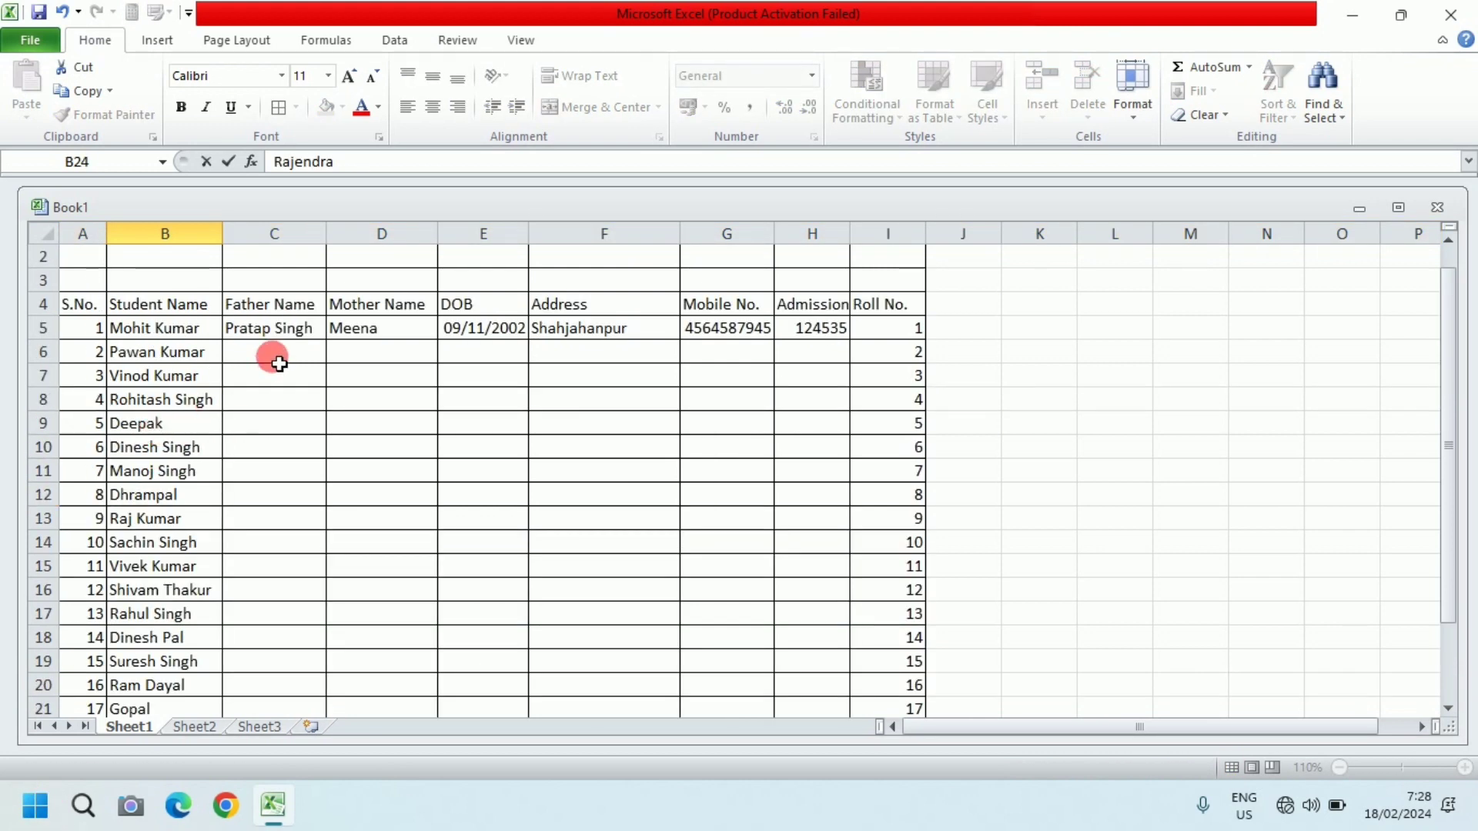
{"action": "left_click_drag", "start_coordinate": [274, 376], "coordinate": [785, 655]}
{"action": "scroll", "coordinate": [785, 654], "scroll_direction": "up", "scroll_amount": 2}
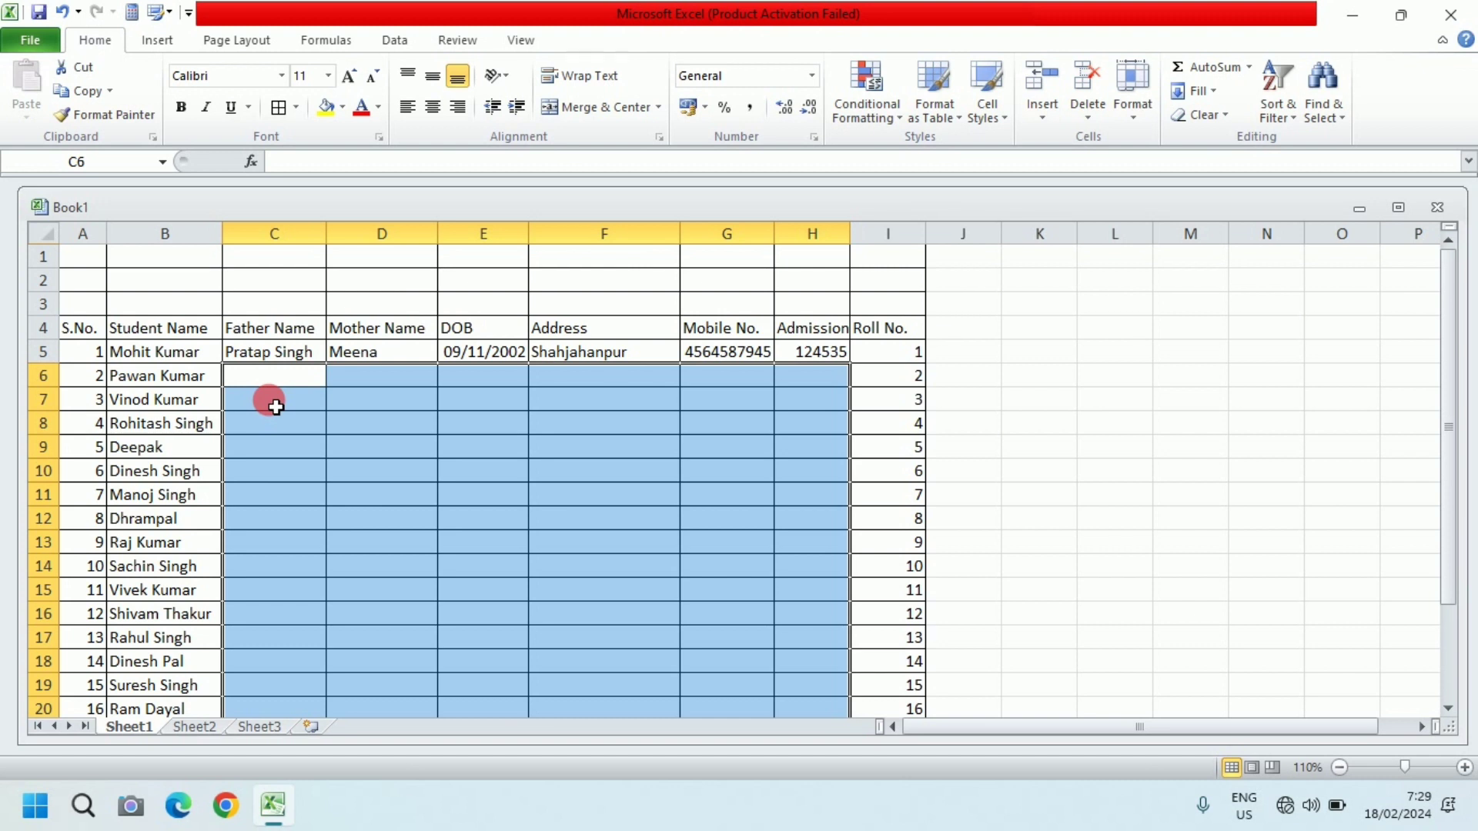
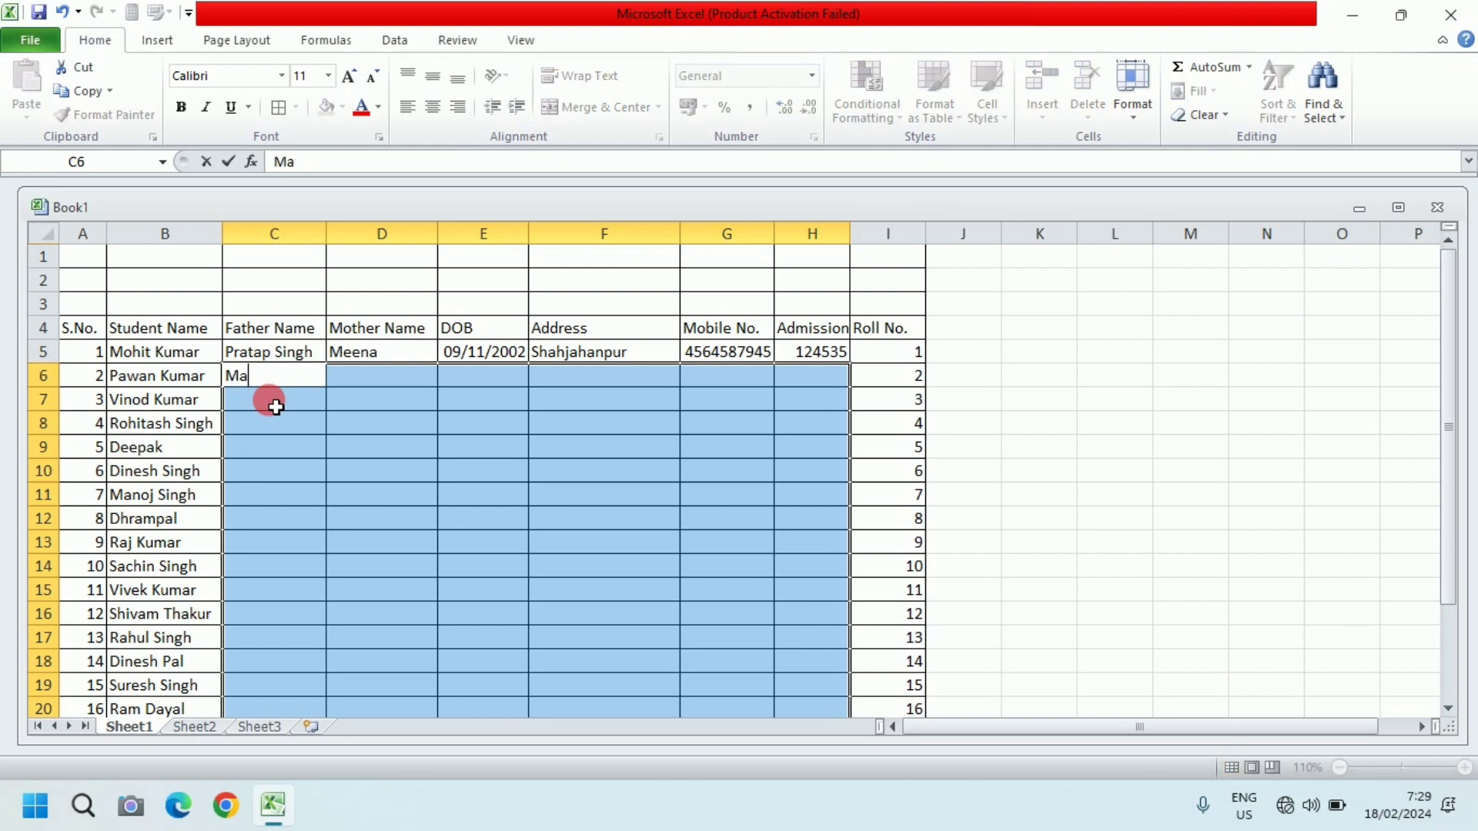
Fill row 6's father name, mother name, DOB, address, mobile and admission number.
{"action": "key", "text": "Tab"}
{"action": "key", "text": "Tab"}
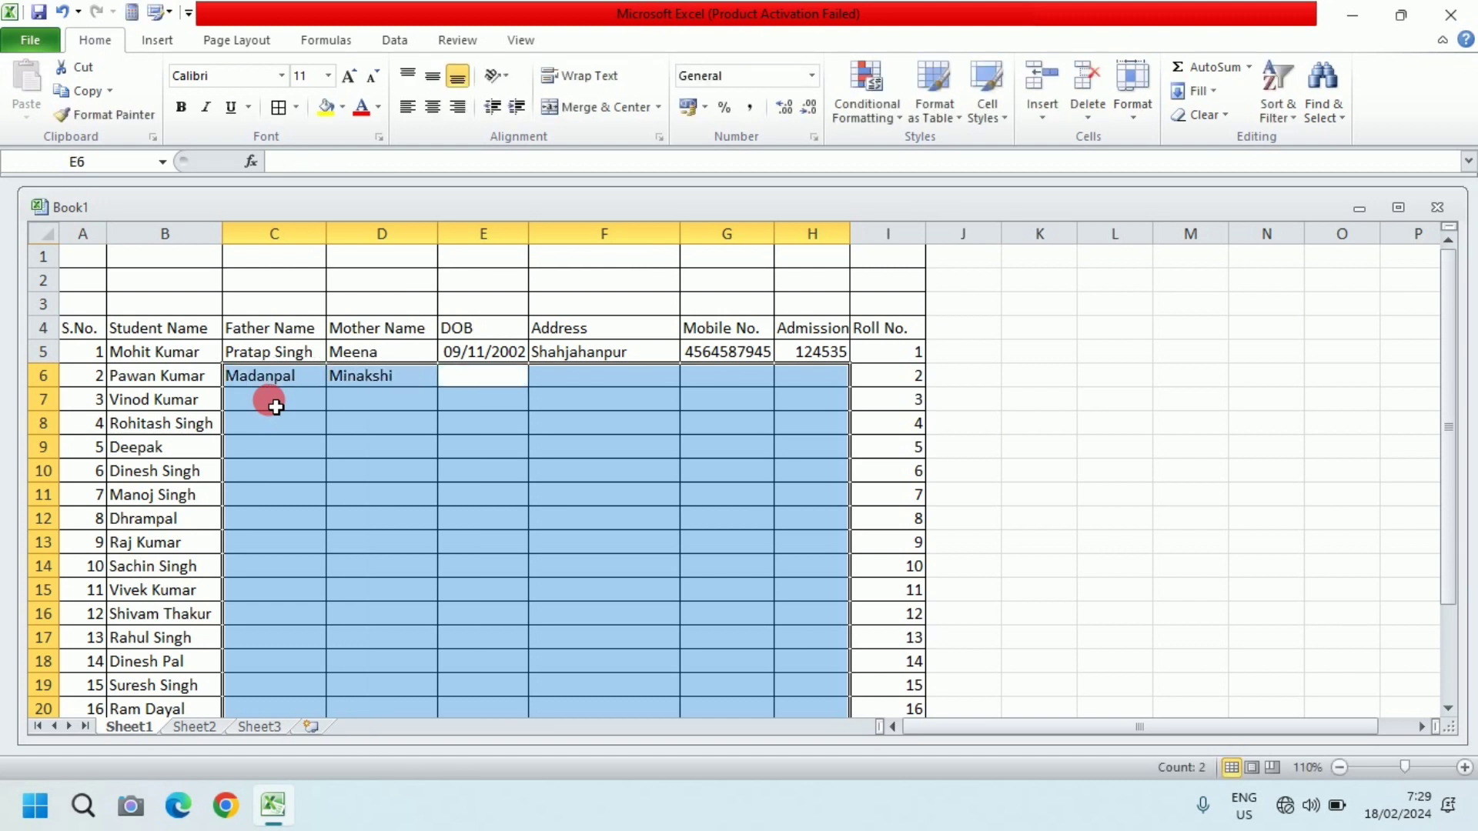
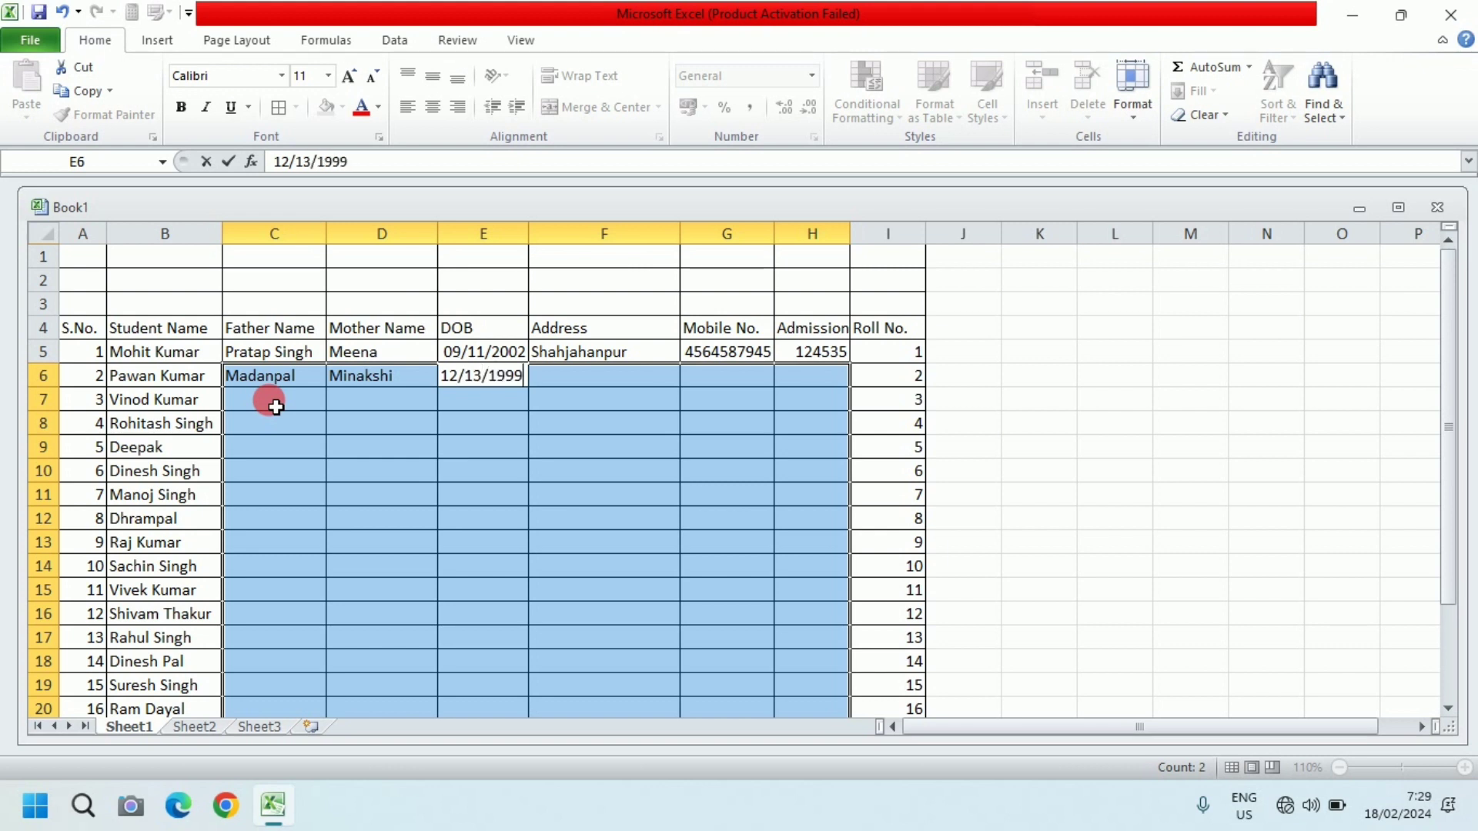
{"action": "key", "text": "Tab"}
{"action": "key", "text": "Tab"}
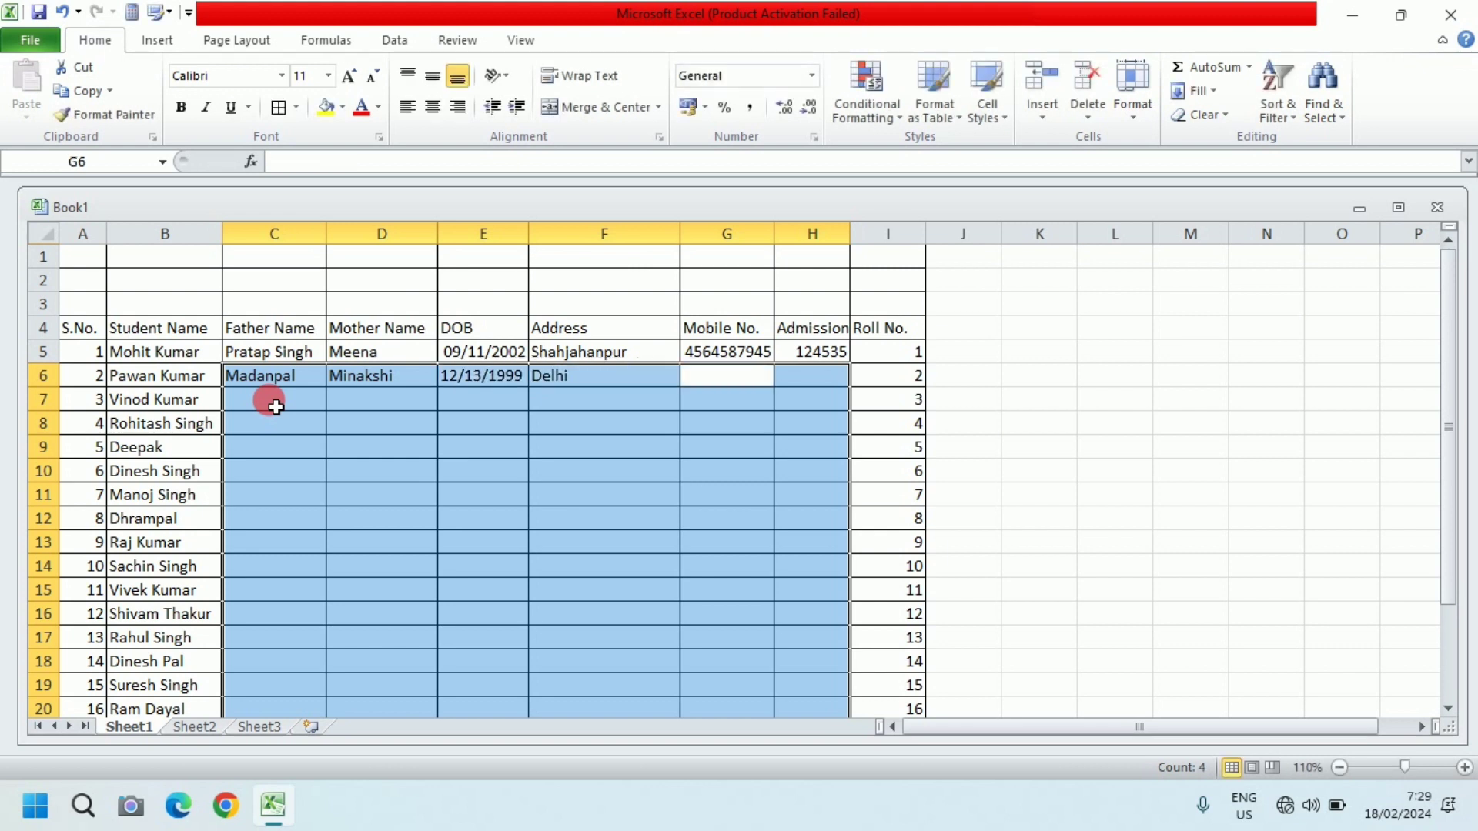
{"action": "key", "text": "Tab"}
{"action": "key", "text": "Tab"}
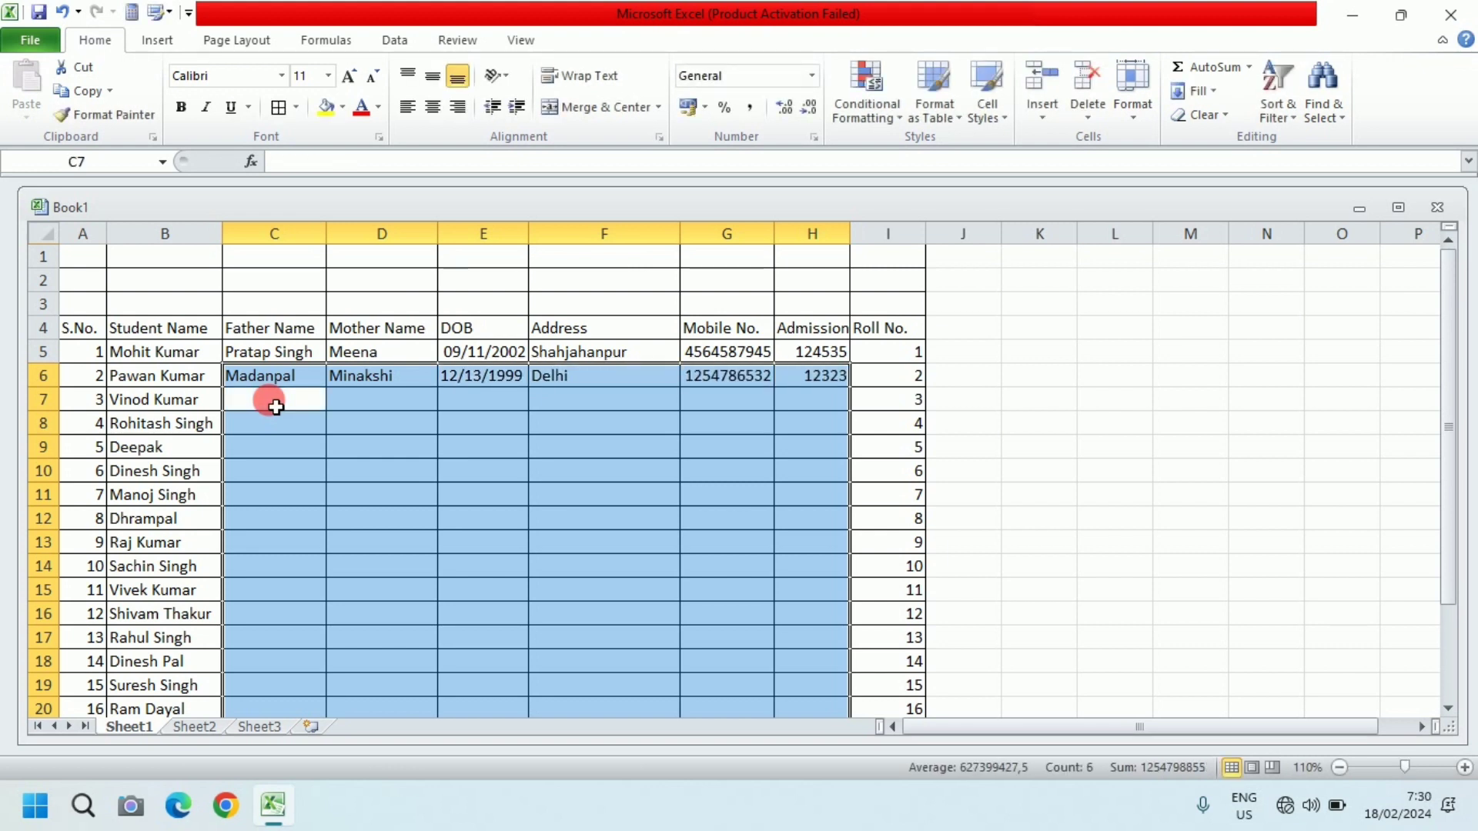
Enter row 7's parent names, DOB and address, then select the title rows at the top.
{"action": "type", "text": "Gopal"}
{"action": "key", "text": "Tab"}
{"action": "type", "text": "Sheetal"}
{"action": "key", "text": "Tab"}
{"action": "type", "text": "1"}
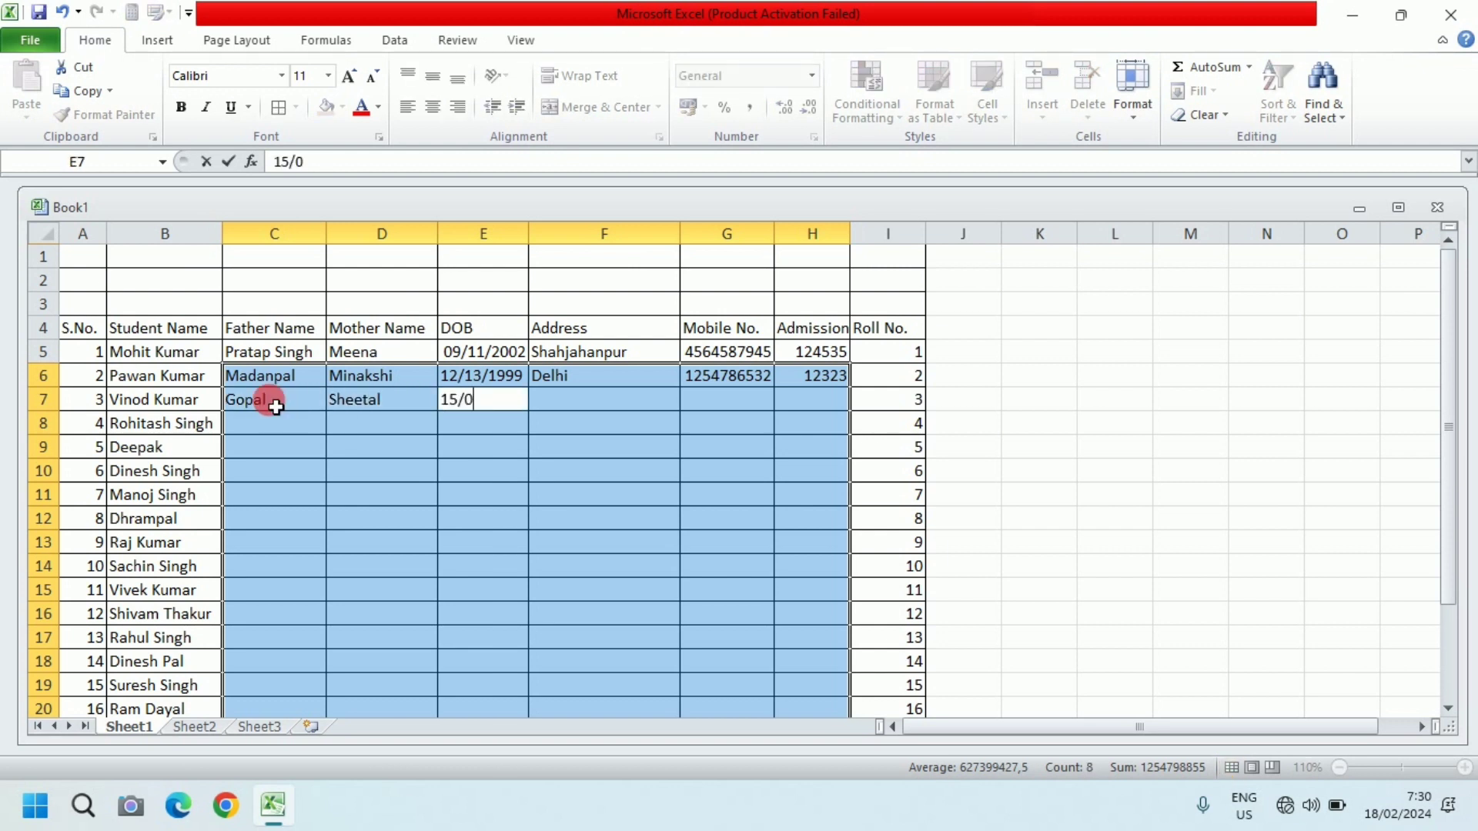
{"action": "key", "text": "Tab"}
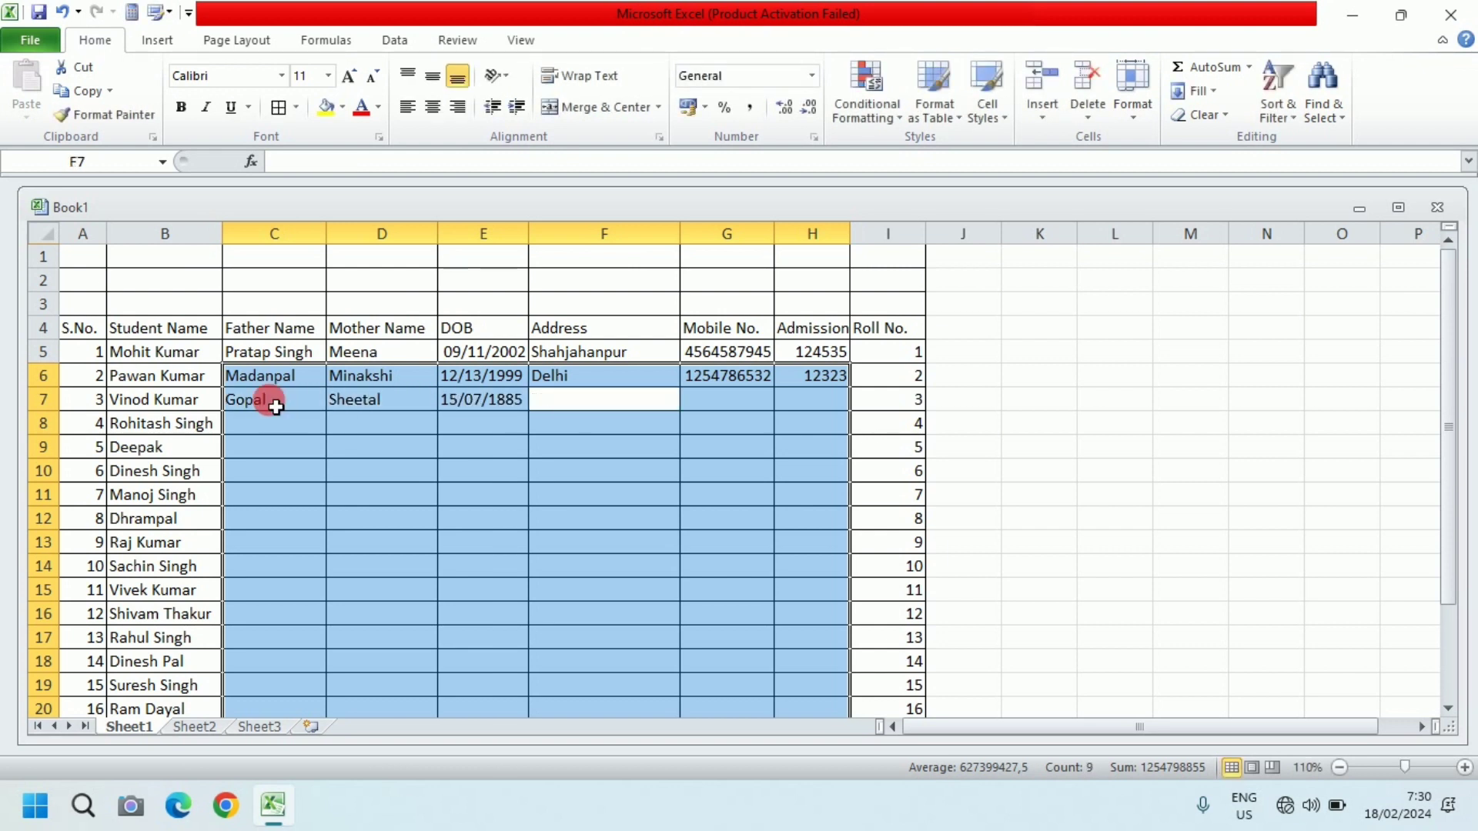
{"action": "type", "text": "Uttar Pradesh"}
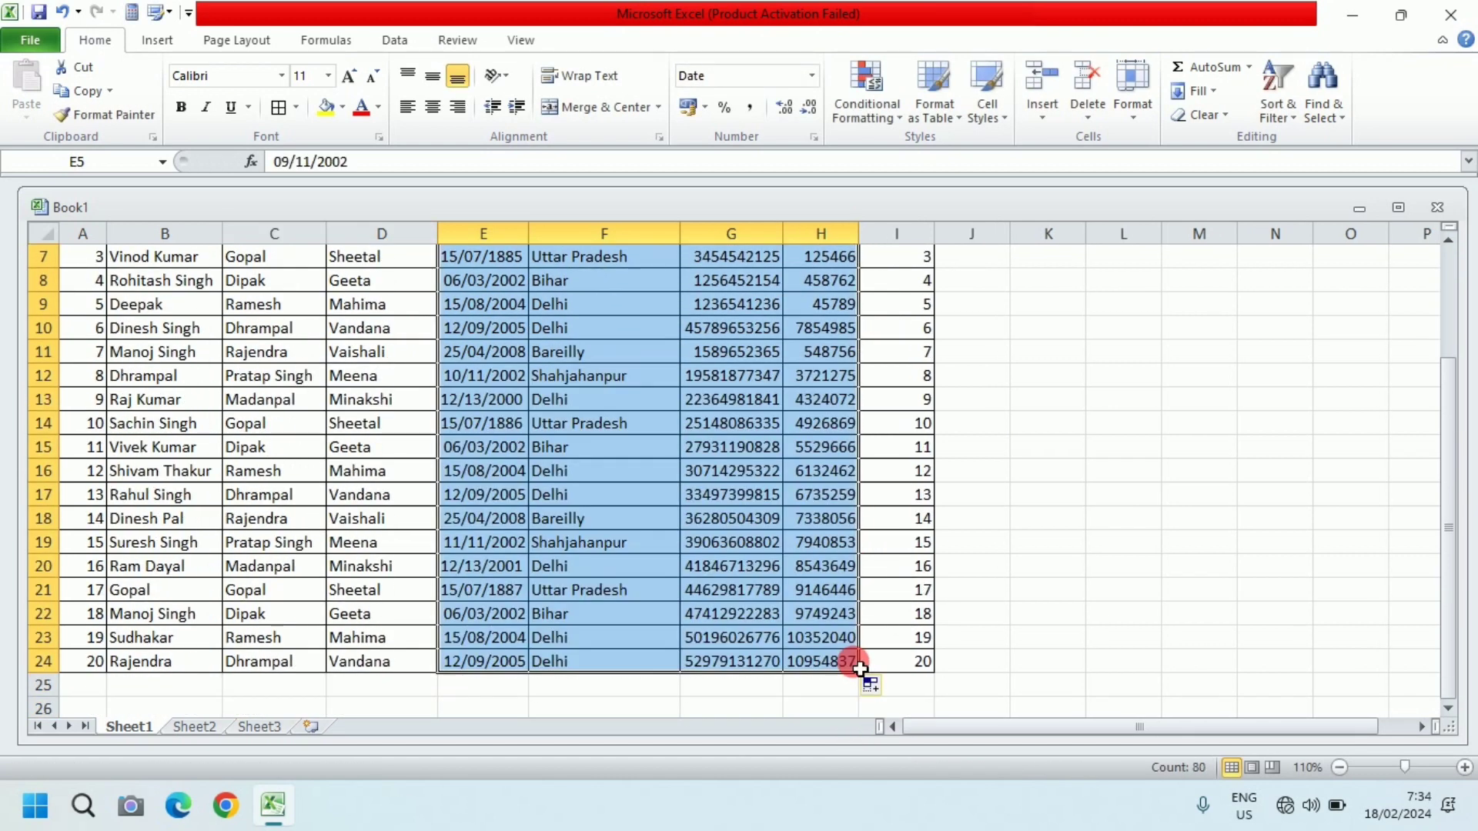
{"action": "scroll", "coordinate": [659, 418], "scroll_direction": "up", "scroll_amount": 2}
{"action": "left_click", "coordinate": [419, 611]}
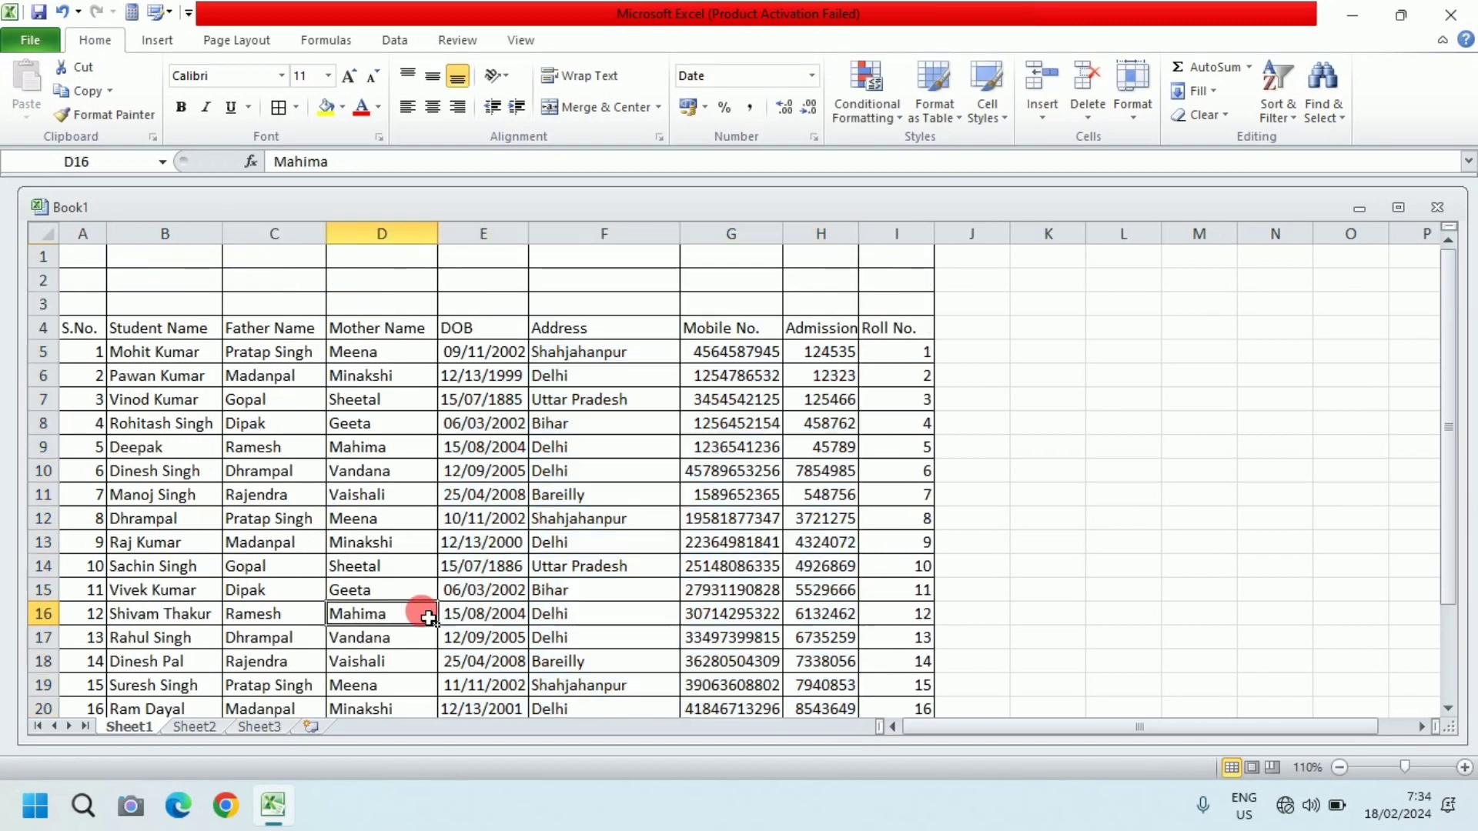
{"action": "left_click_drag", "start_coordinate": [79, 256], "coordinate": [896, 302]}
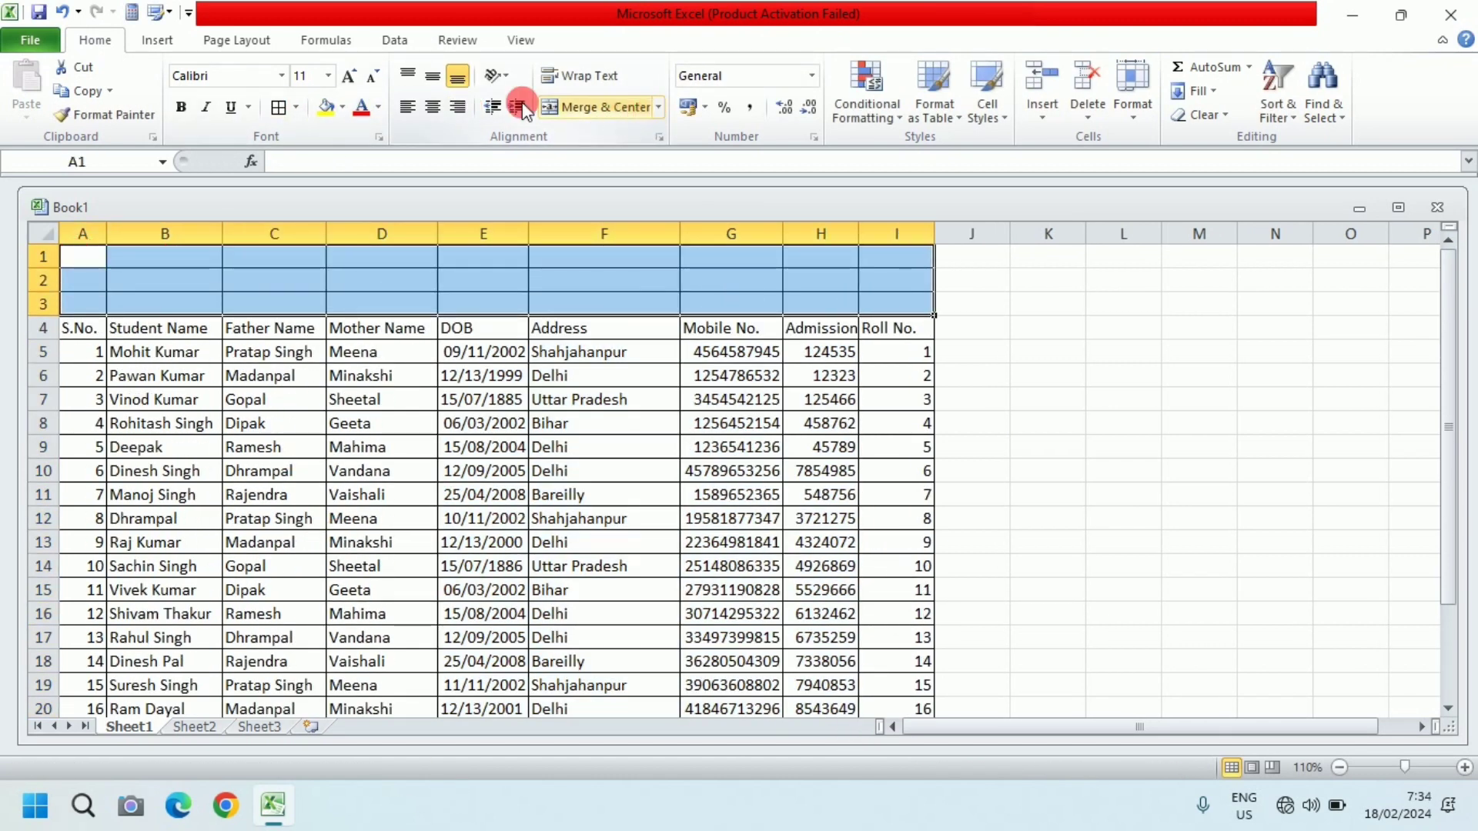
Put an outside border around the title rows and All Borders on the header and first student rows.
{"action": "left_click", "coordinate": [296, 108]}
{"action": "left_click", "coordinate": [462, 298]}
{"action": "left_click_drag", "start_coordinate": [77, 328], "coordinate": [908, 354]}
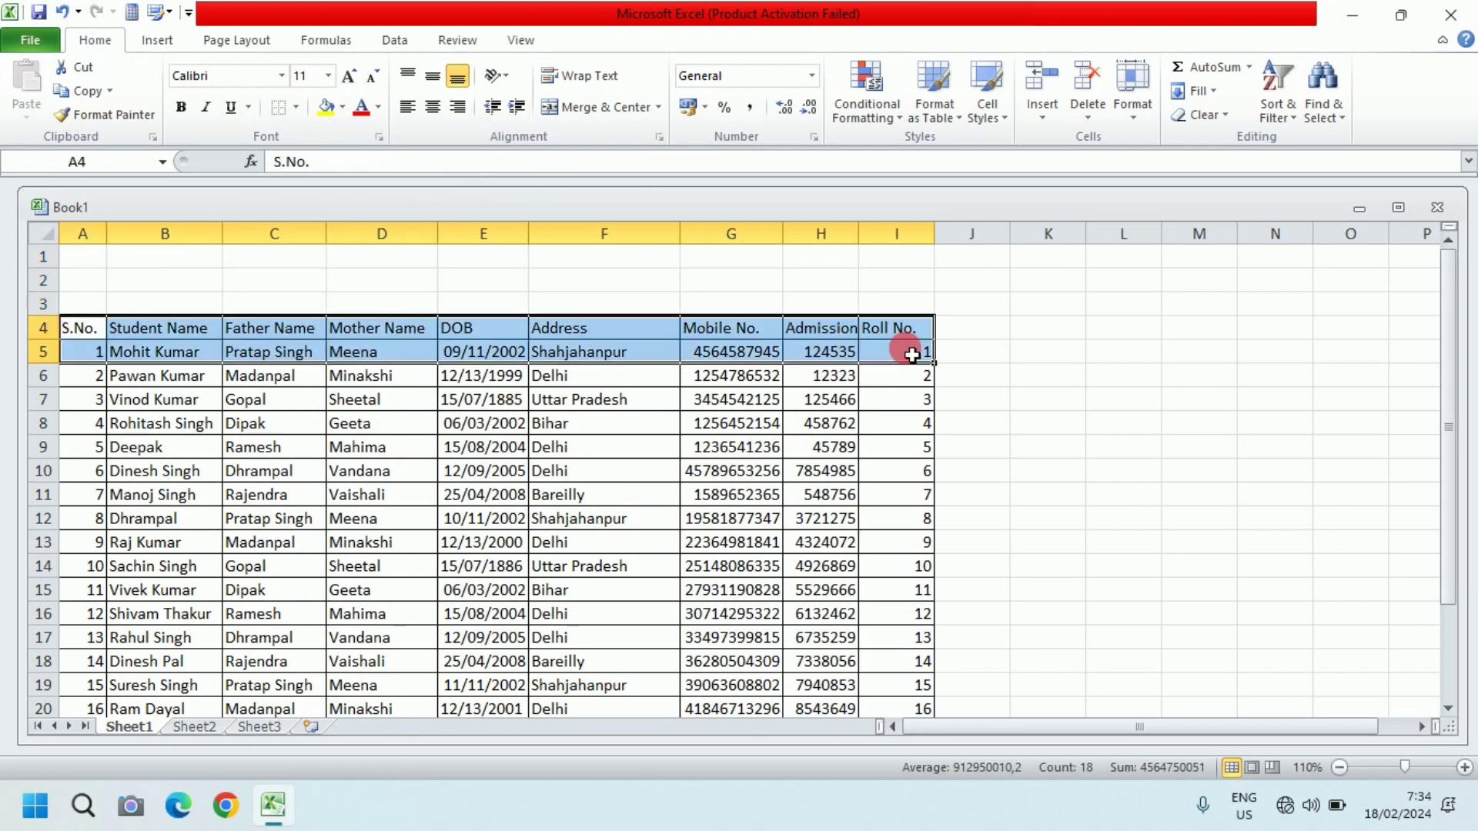
{"action": "left_click", "coordinate": [296, 108]}
{"action": "left_click", "coordinate": [340, 282]}
{"action": "left_click", "coordinate": [485, 495]}
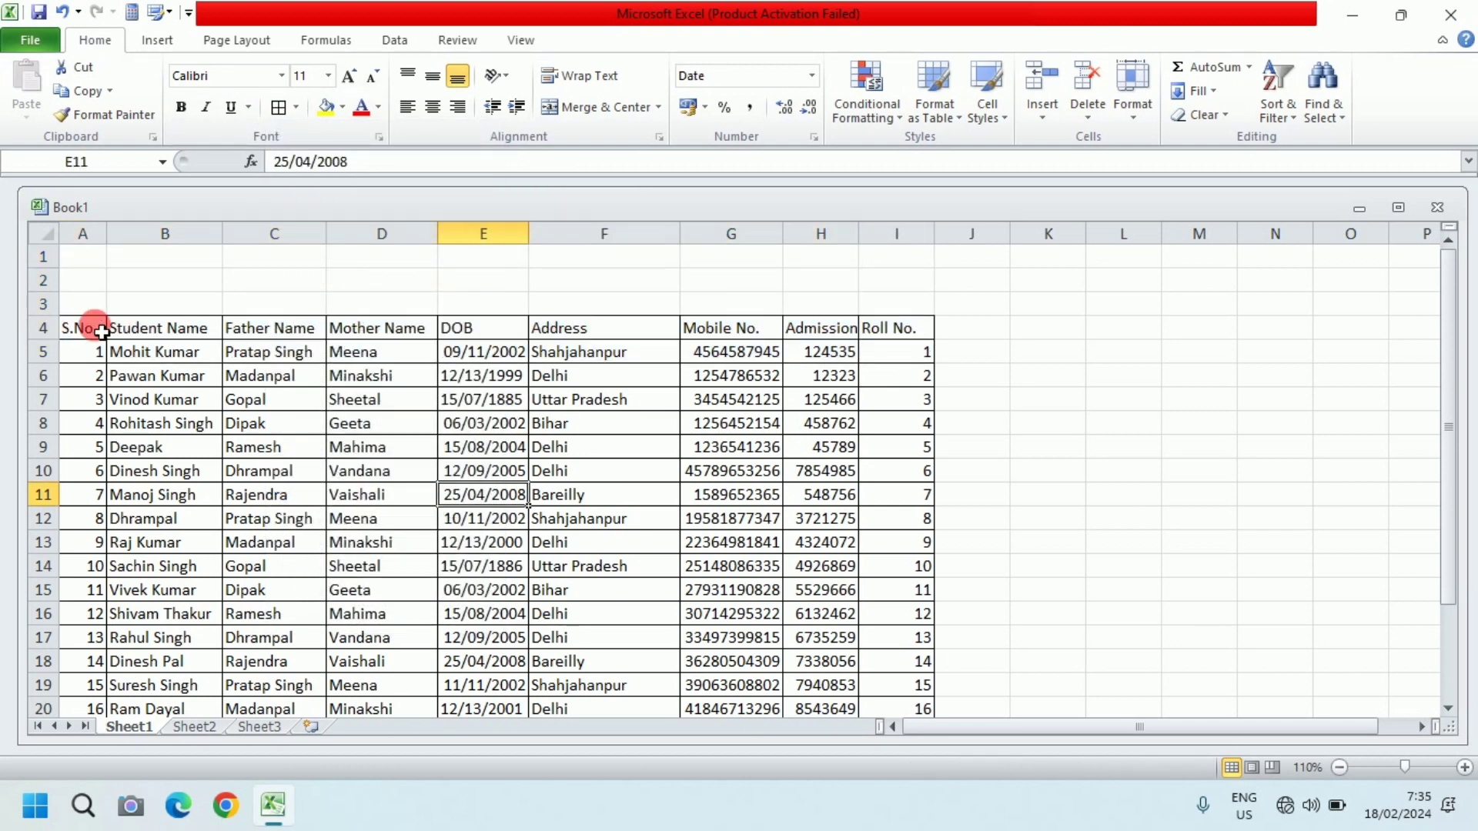
{"action": "left_click_drag", "start_coordinate": [84, 327], "coordinate": [859, 745]}
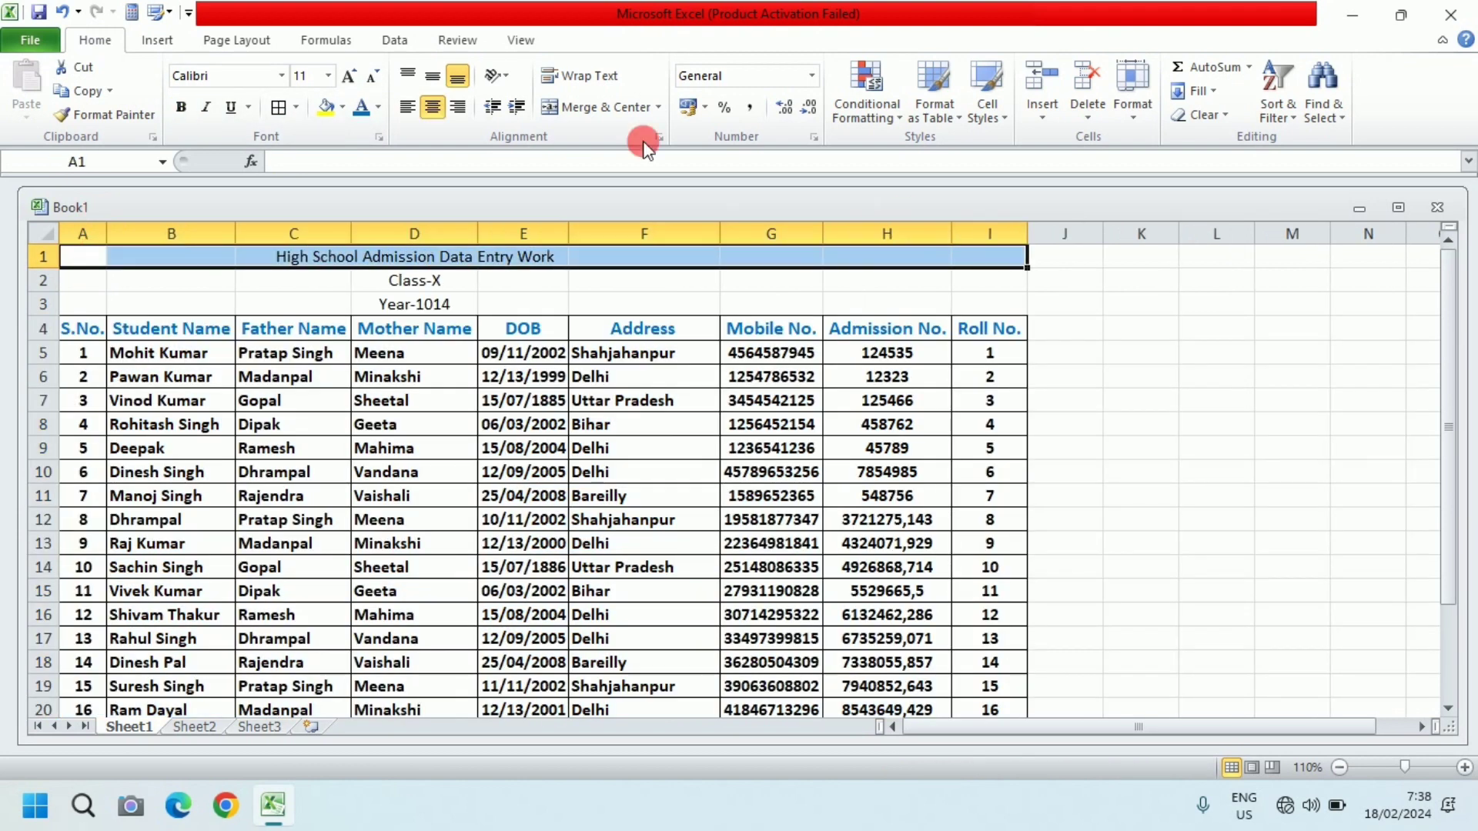
Merge and centre the titles High School Admission Data Entry Work, Class-X and Year-1014 across rows 1–3.
{"action": "left_click", "coordinate": [595, 107]}
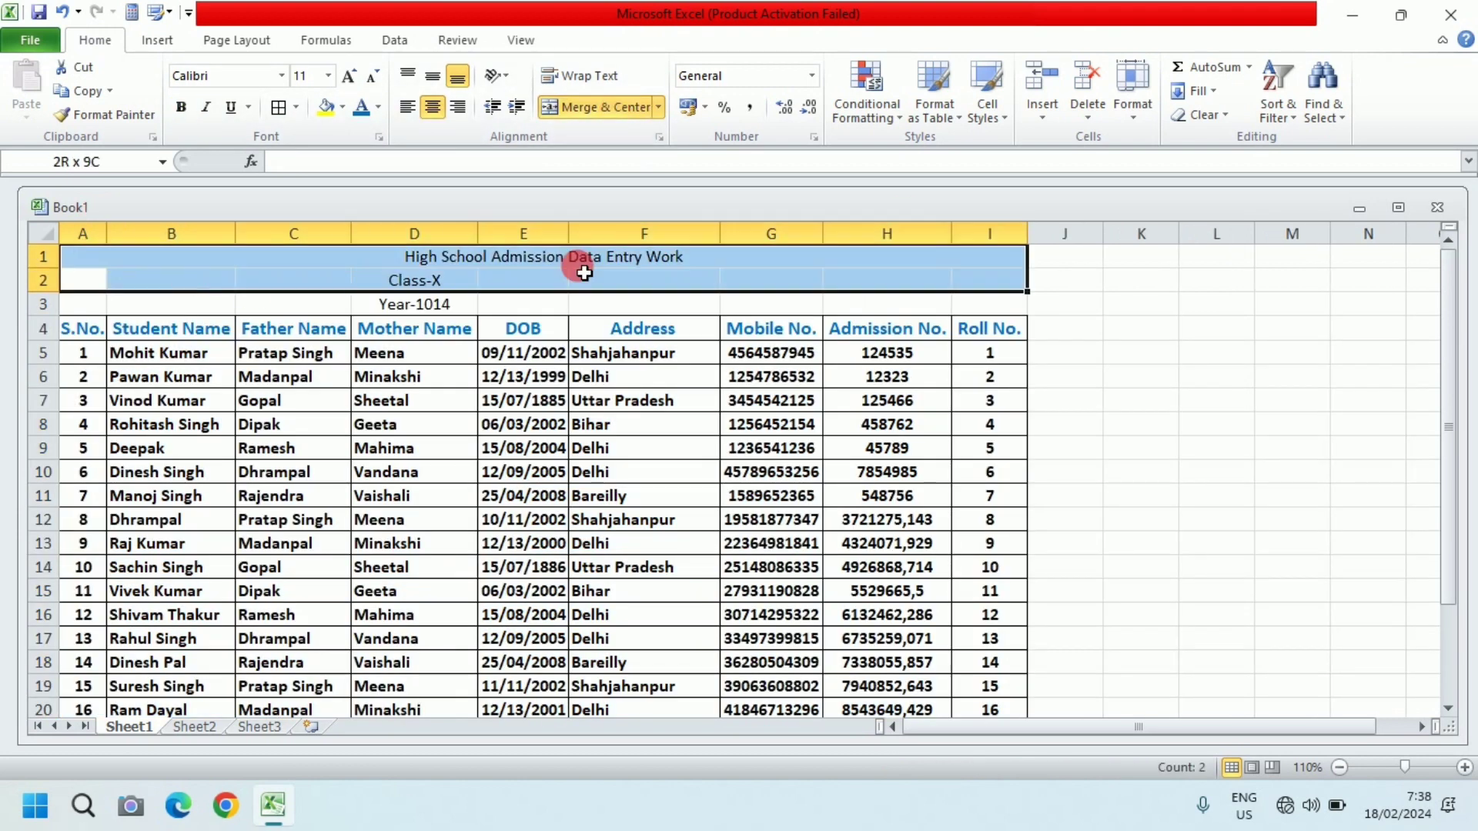
{"action": "left_click_drag", "start_coordinate": [77, 280], "coordinate": [1024, 284]}
{"action": "left_click", "coordinate": [595, 107]}
{"action": "left_click_drag", "start_coordinate": [77, 304], "coordinate": [1001, 307]}
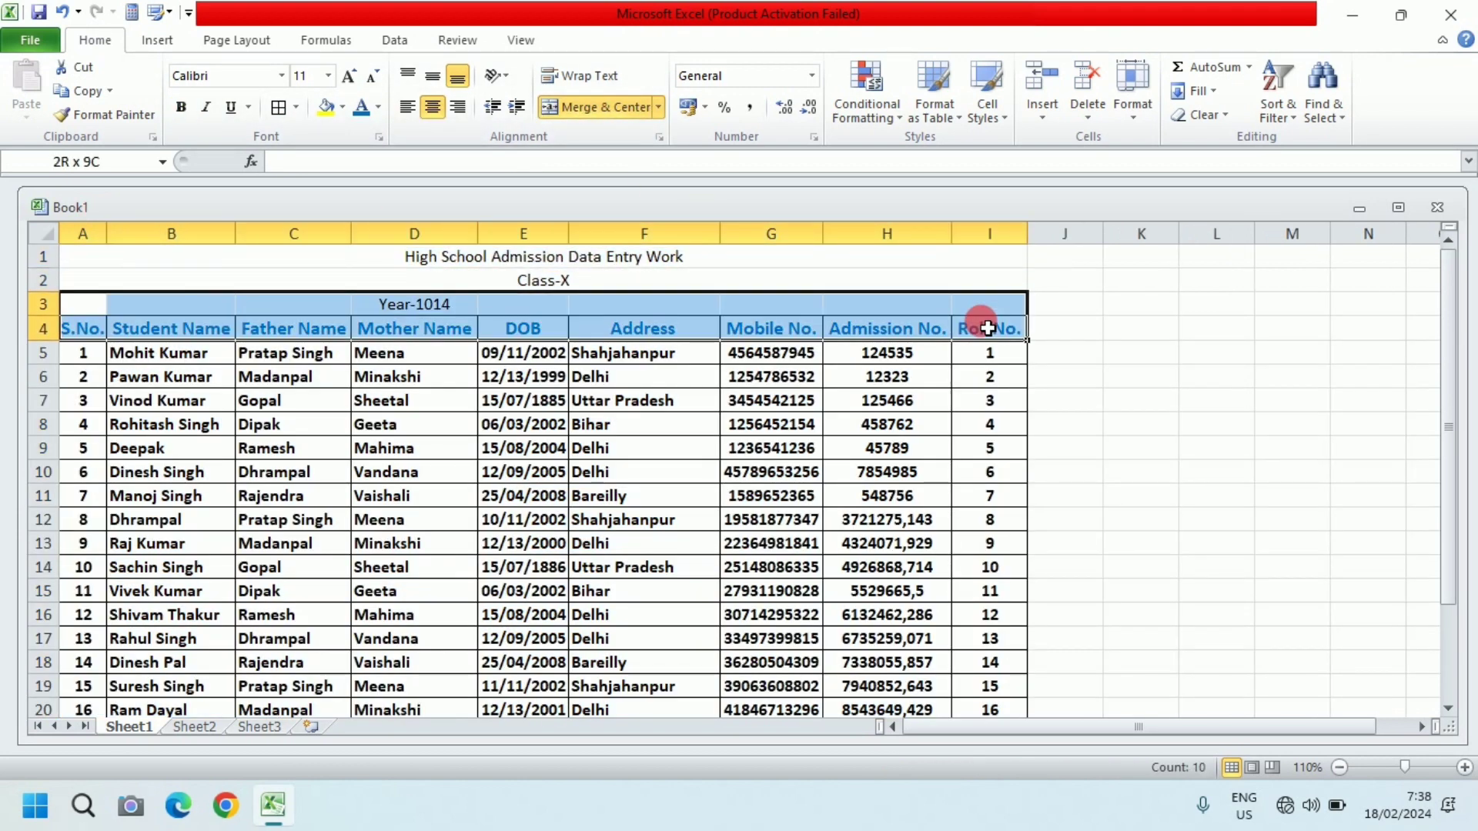
{"action": "left_click", "coordinate": [595, 107]}
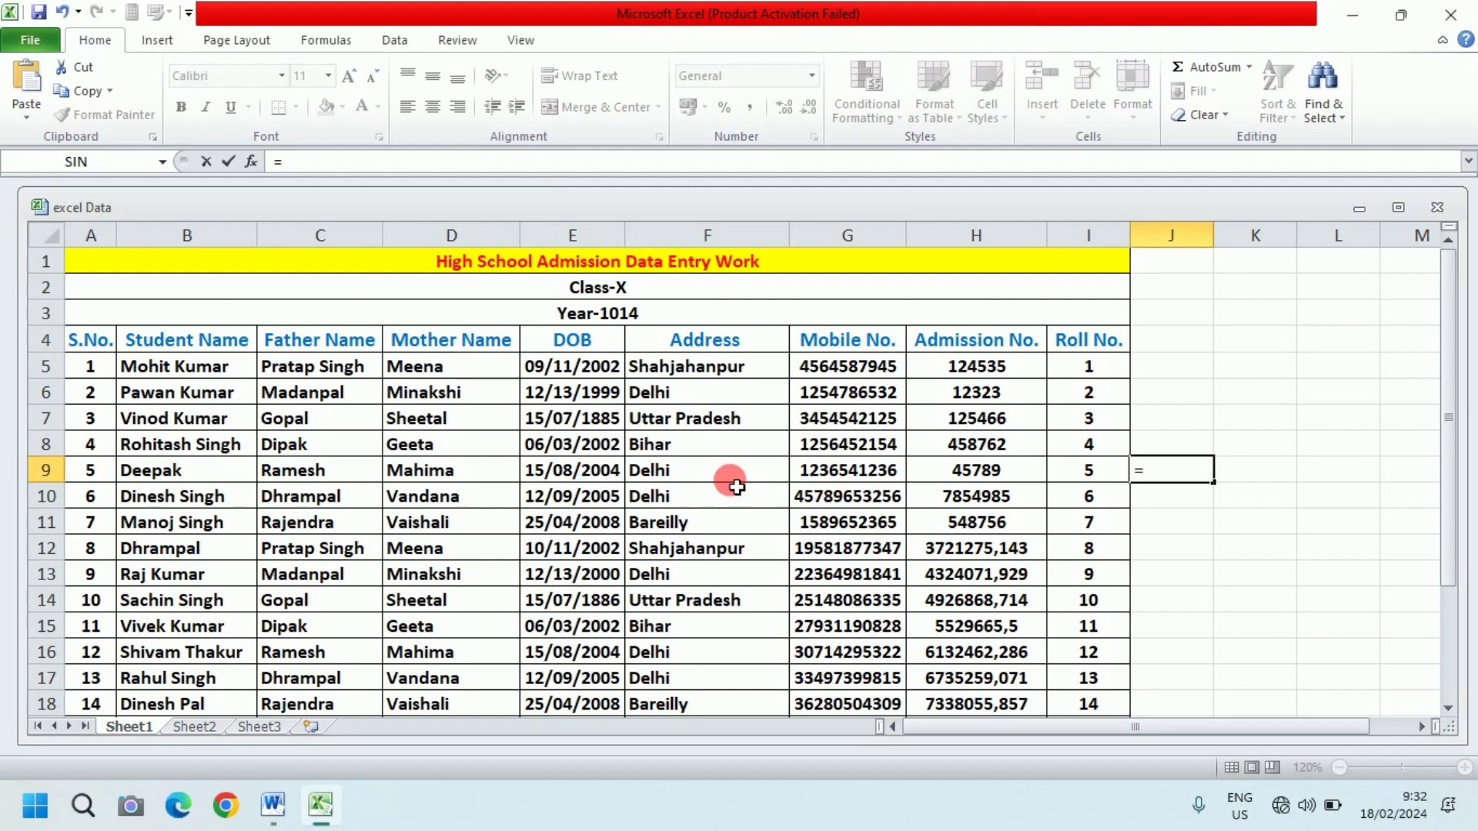
Cancel the stray entry, select the whole admission table with Ctrl+A and copy it with Ctrl+C.
{"action": "key", "text": "ctrl+a"}
{"action": "key", "text": "Escape"}
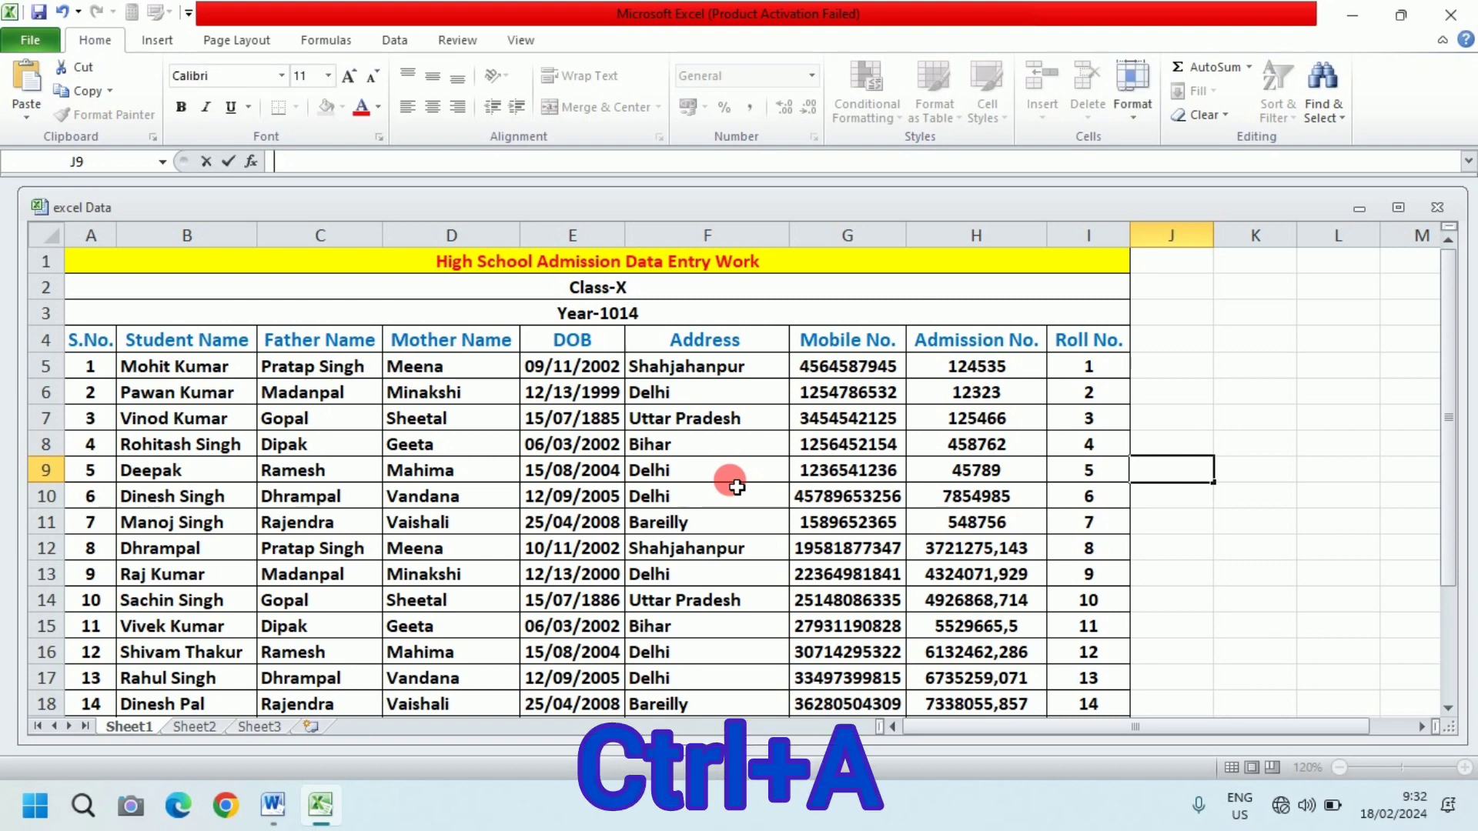
{"action": "left_click", "coordinate": [591, 531]}
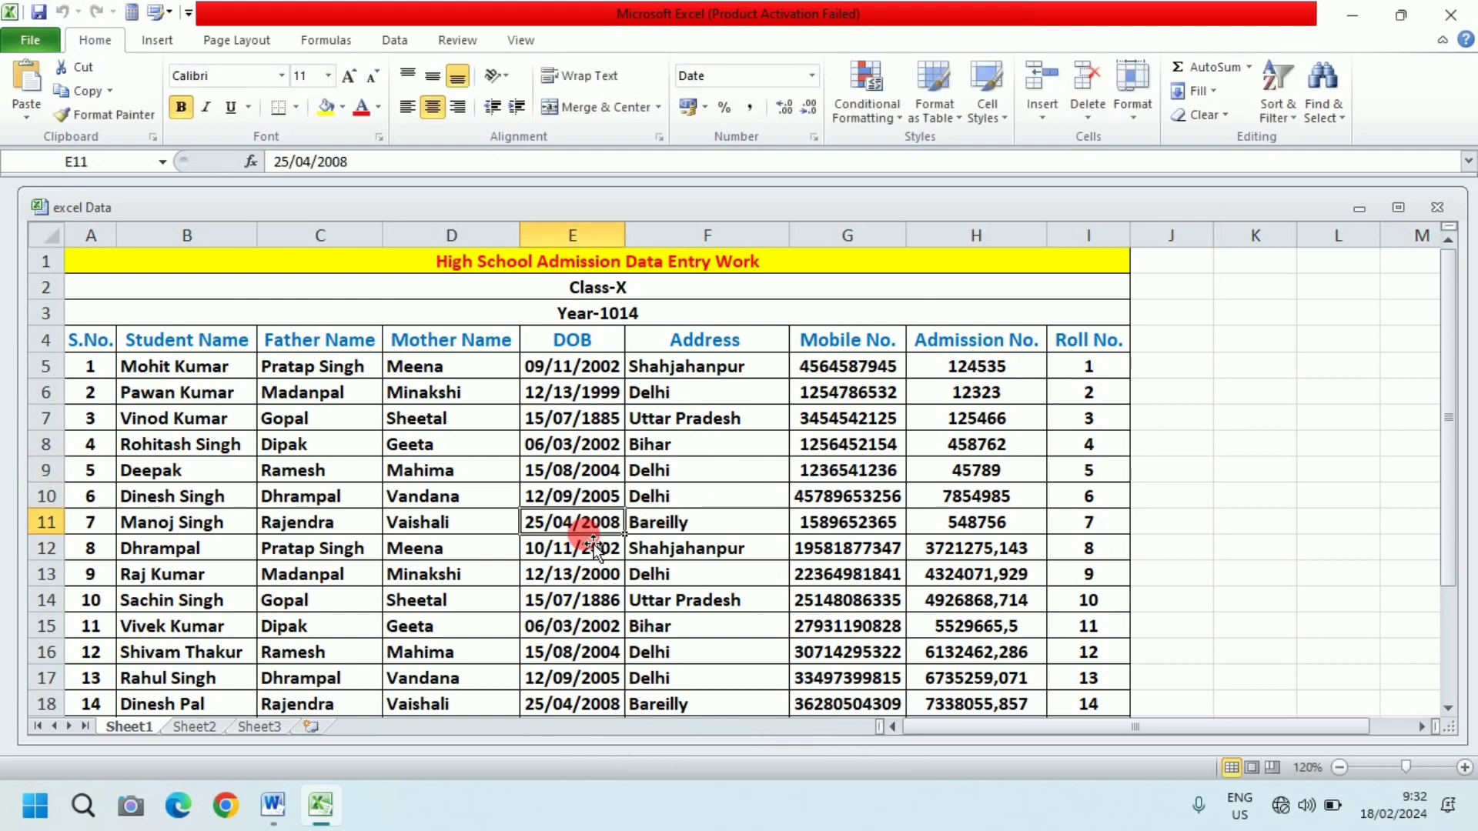
{"action": "key", "text": "ctrl+a"}
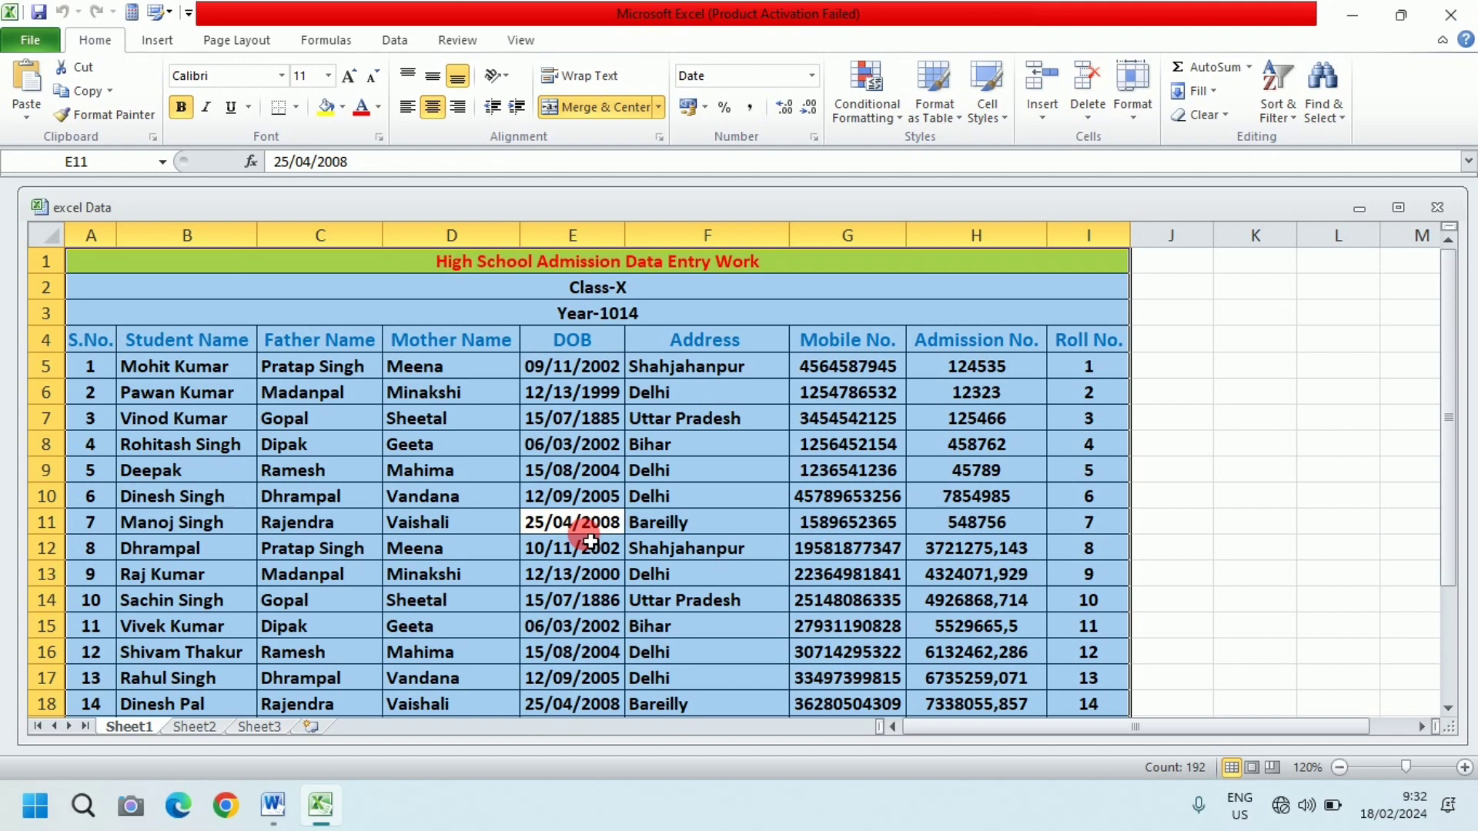
{"action": "key", "text": "ctrl+c"}
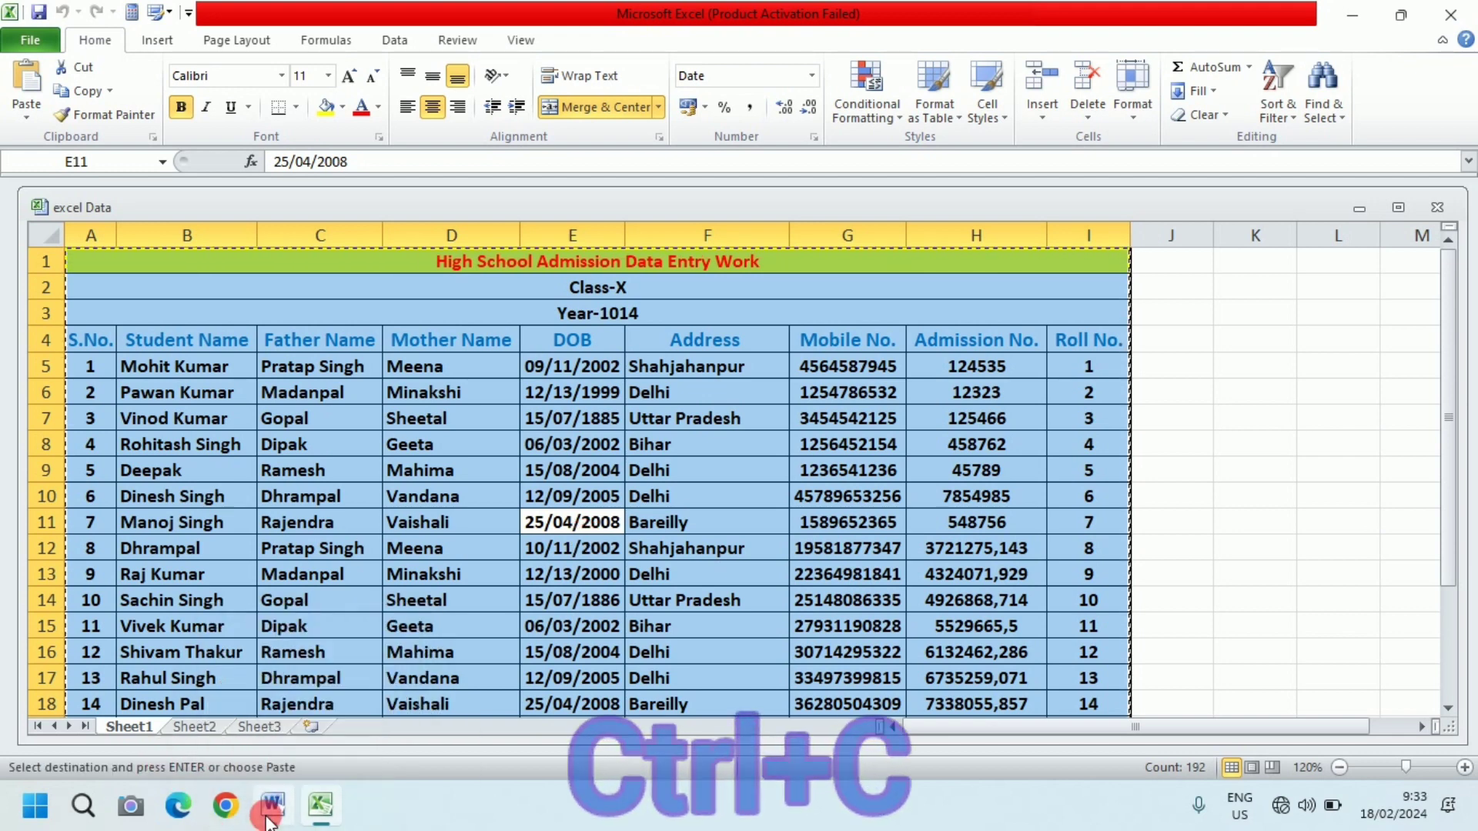
Switch to the Word document and set its page orientation to landscape.
{"action": "mouse_move", "coordinate": [273, 805]}
{"action": "left_click", "coordinate": [271, 738]}
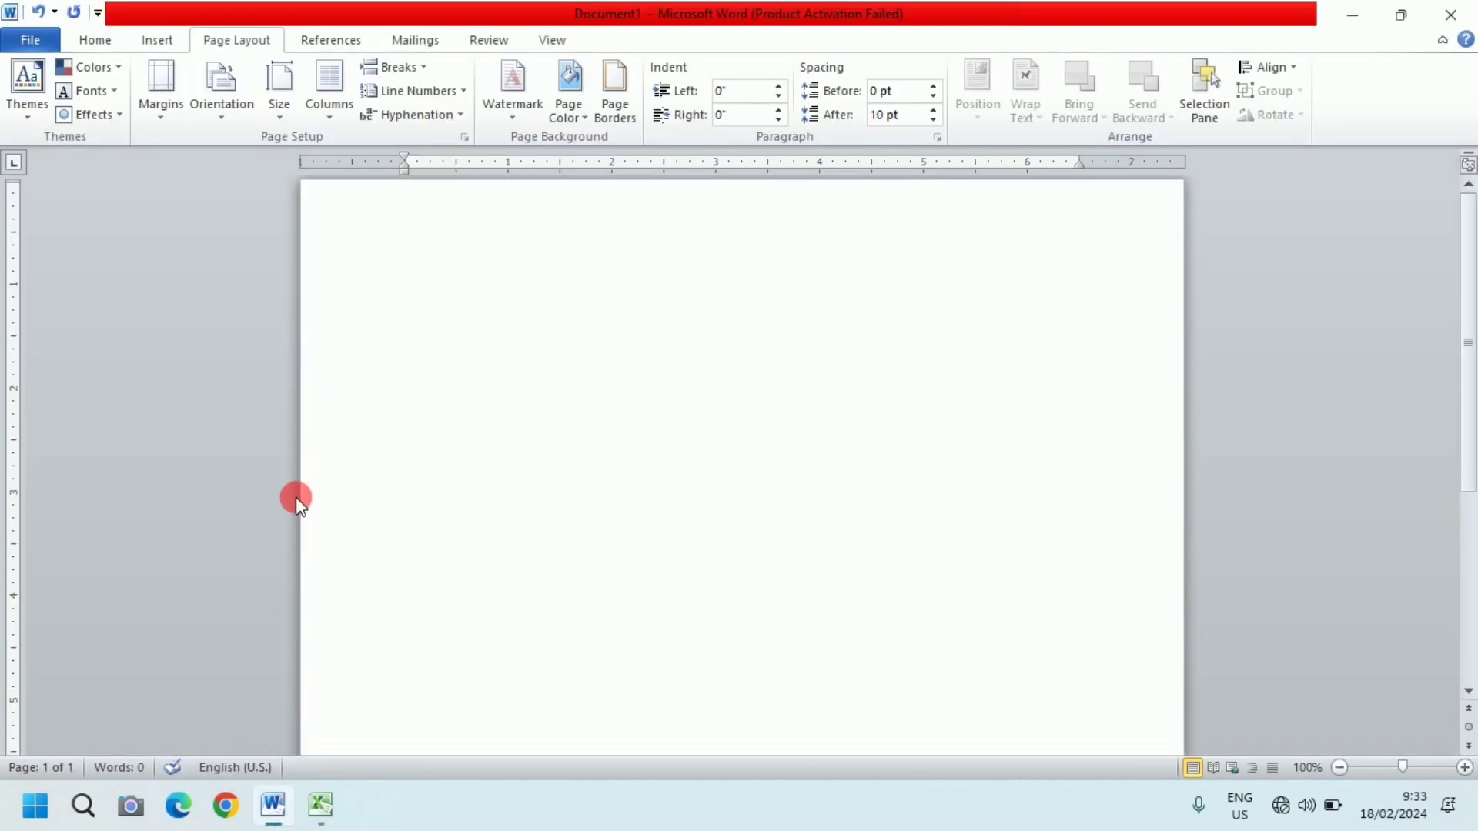
{"action": "left_click", "coordinate": [241, 111]}
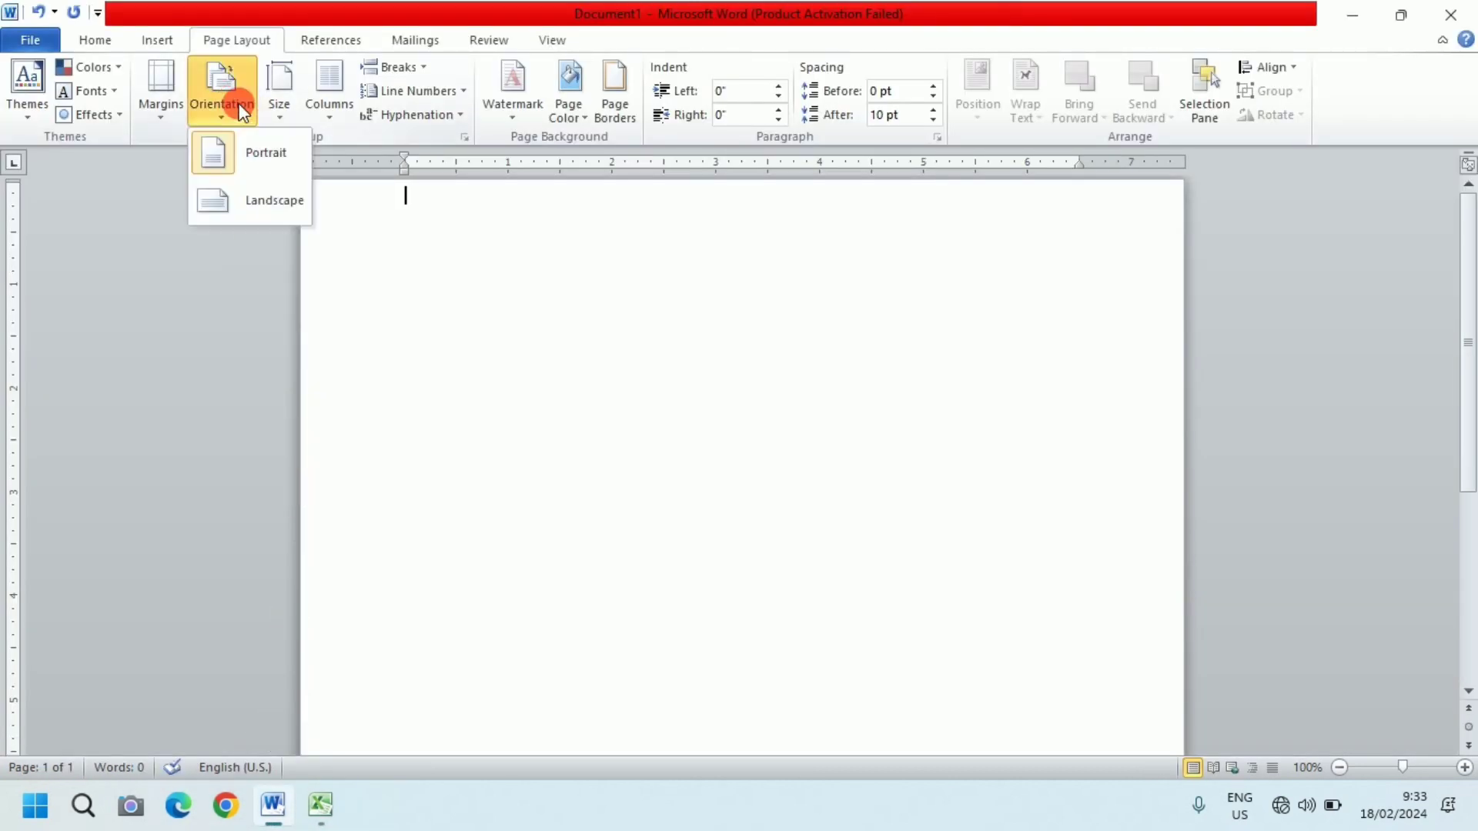
{"action": "left_click", "coordinate": [247, 198]}
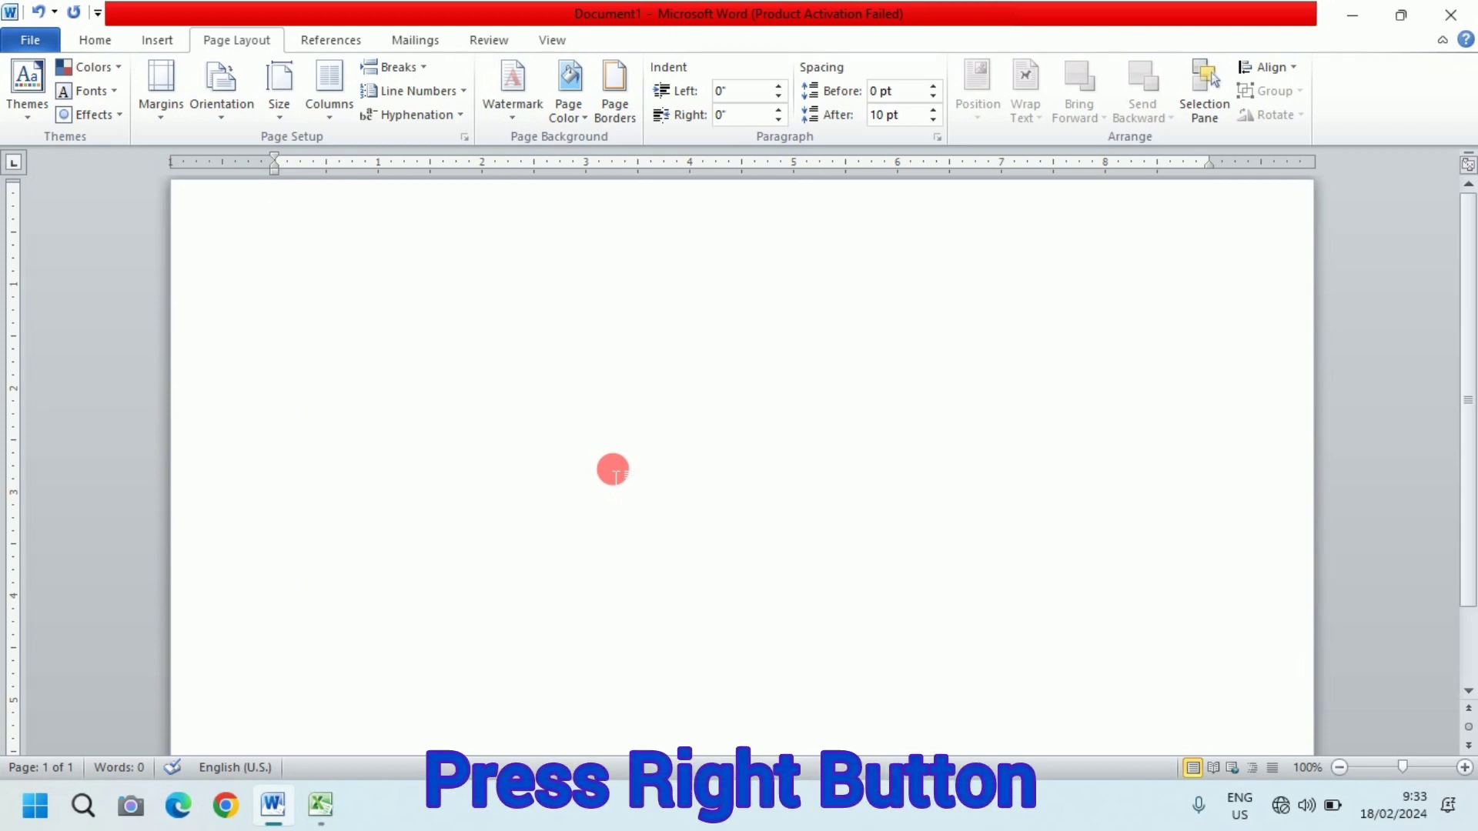
Paste the copied admission table onto the blank page as a picture and scroll to check it.
{"action": "right_click", "coordinate": [613, 471]}
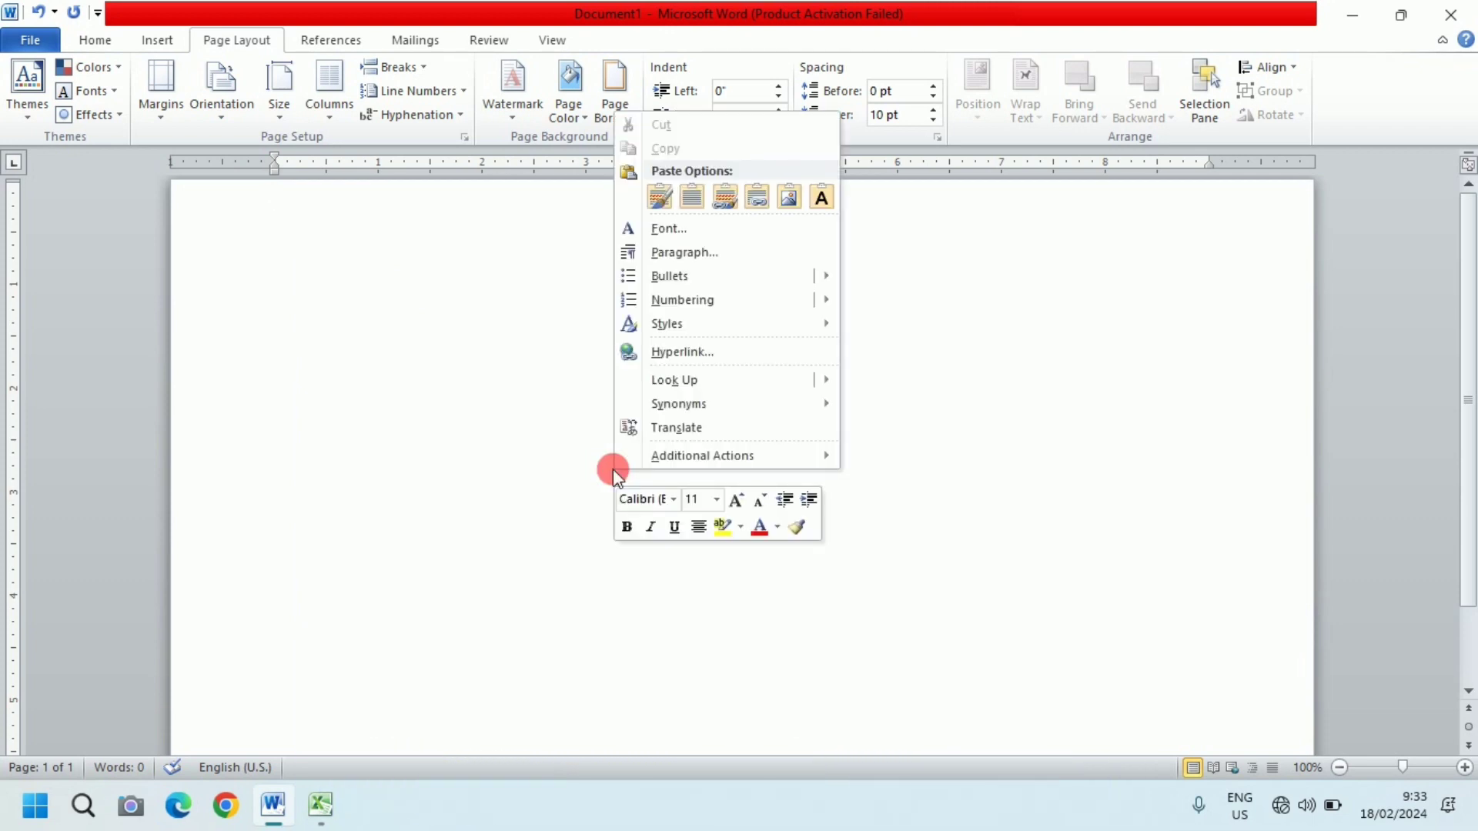
{"action": "left_click", "coordinate": [792, 198]}
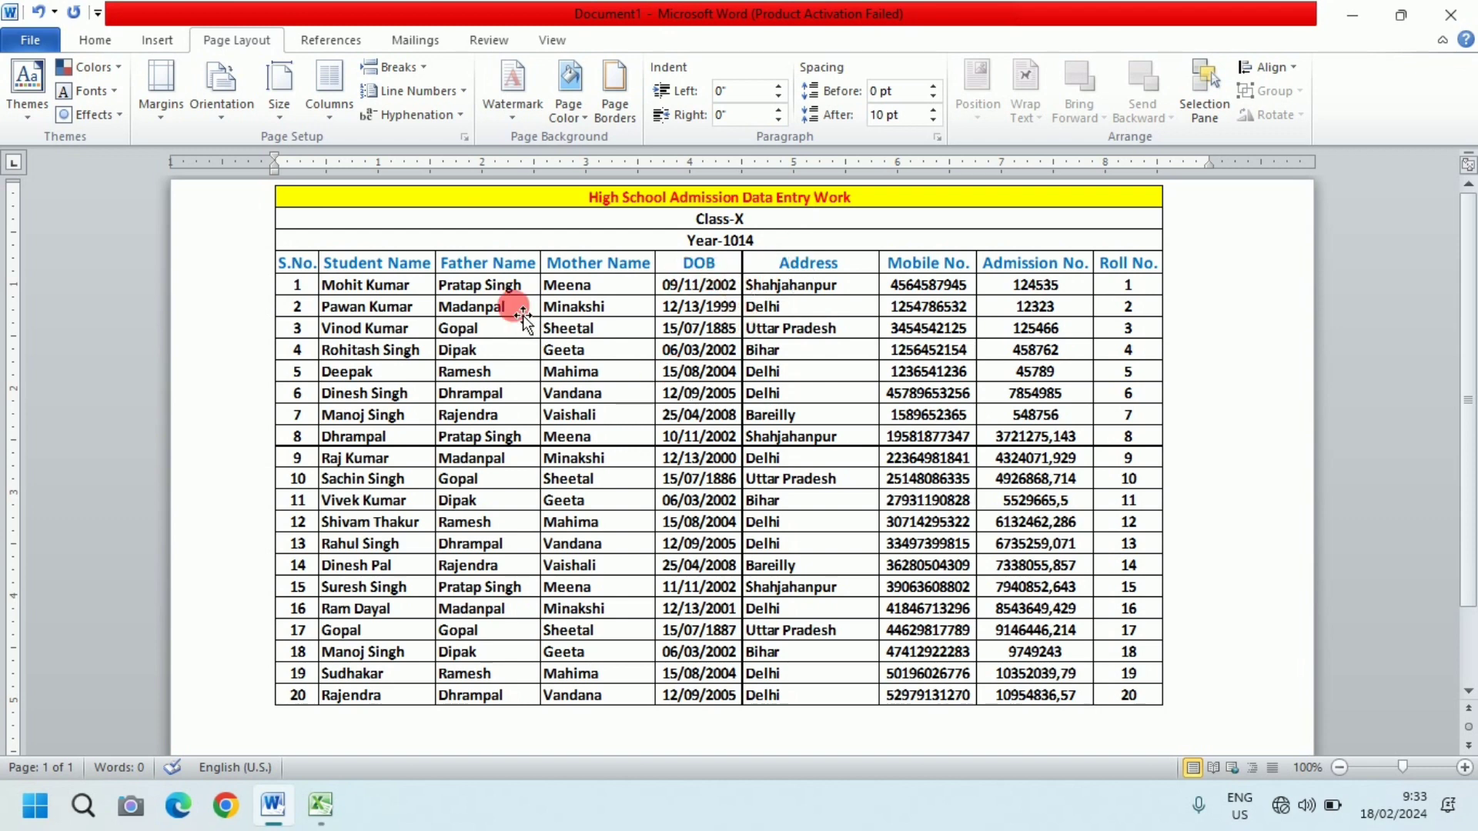
{"action": "scroll", "coordinate": [531, 360], "scroll_direction": "down", "scroll_amount": 3}
{"action": "scroll", "coordinate": [531, 360], "scroll_direction": "up", "scroll_amount": 3}
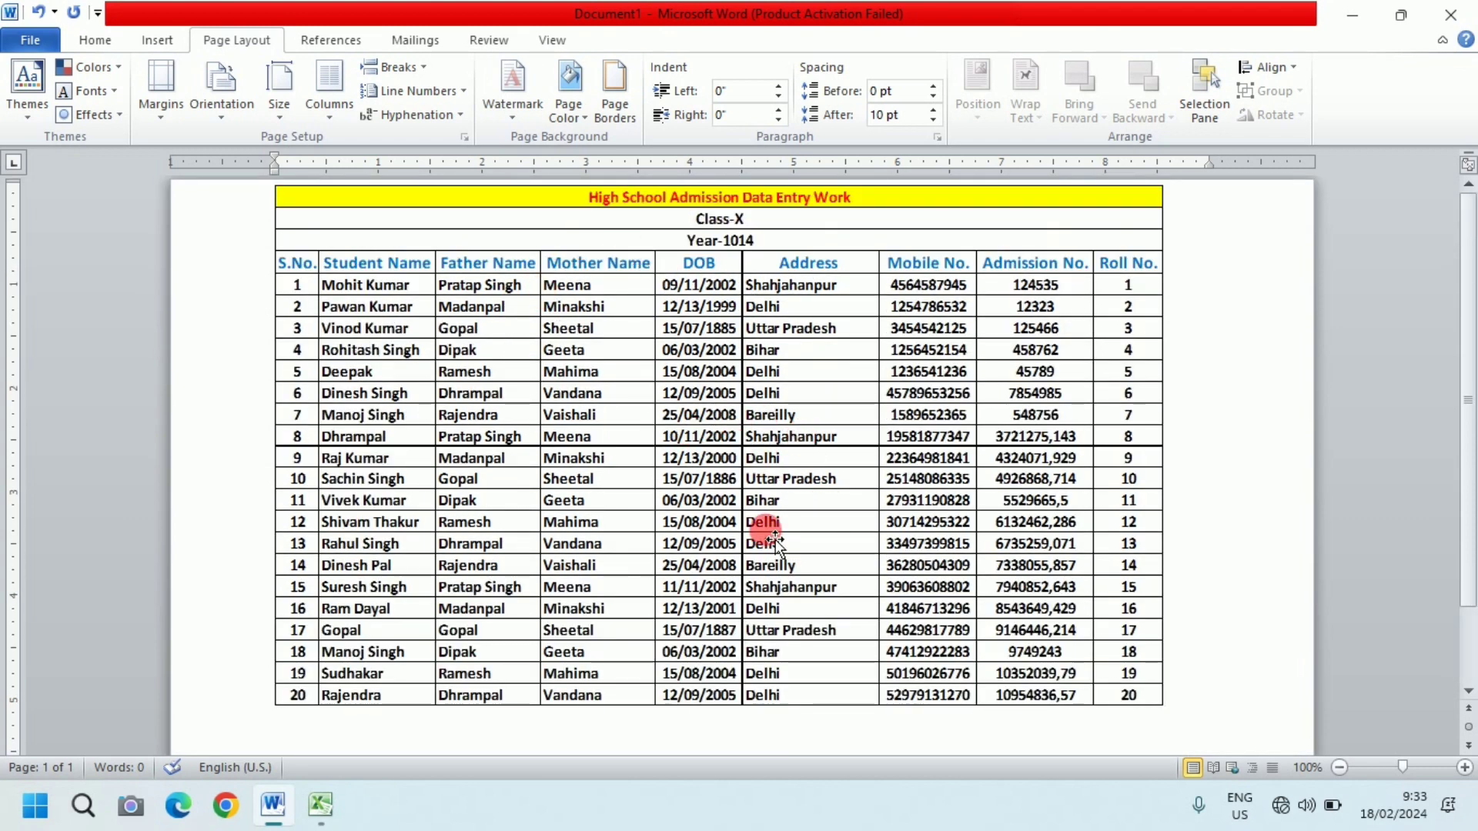
{"action": "scroll", "coordinate": [764, 458], "scroll_direction": "down", "scroll_amount": 3}
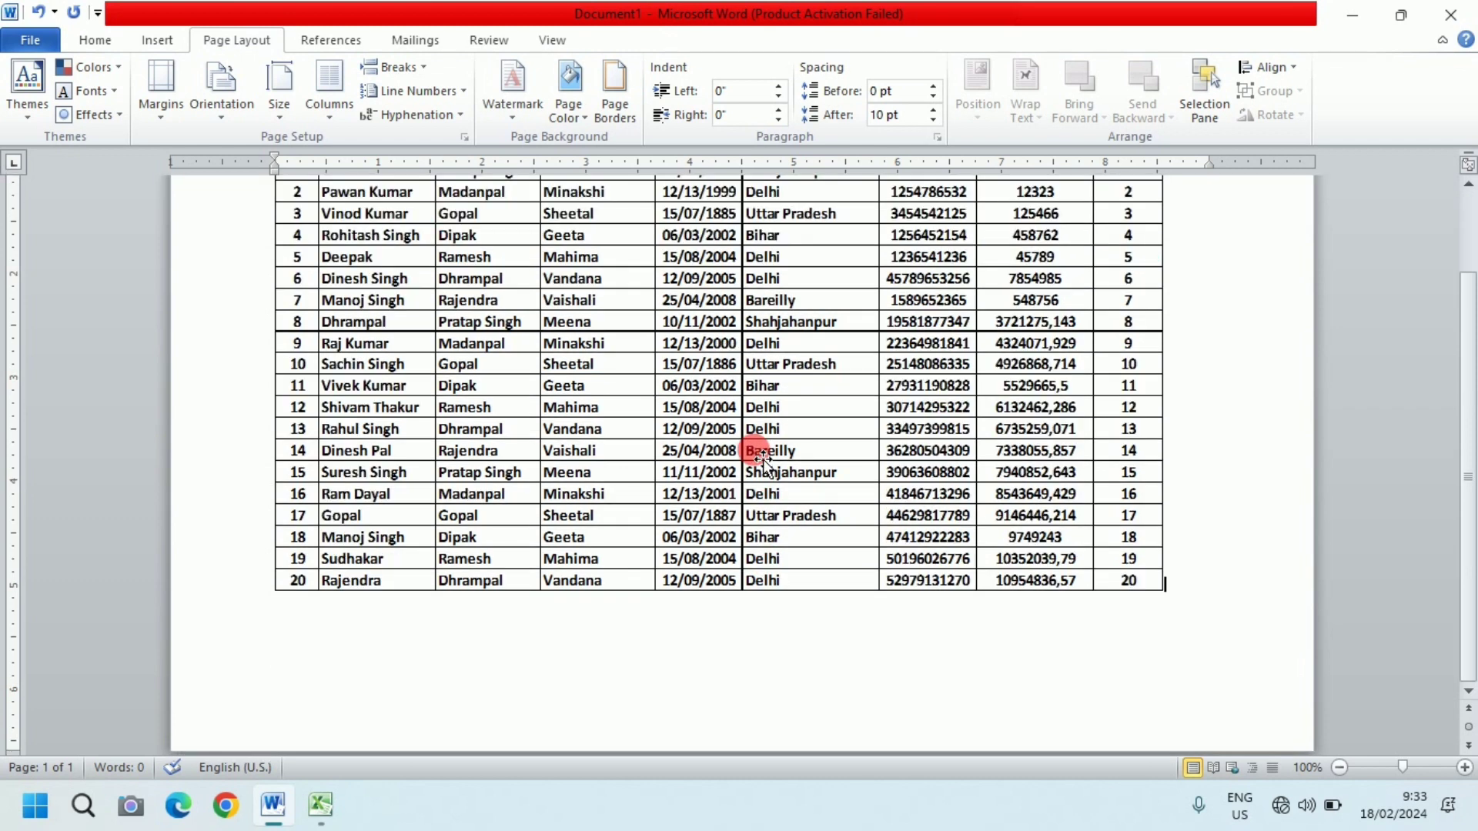
{"action": "scroll", "coordinate": [764, 458], "scroll_direction": "up", "scroll_amount": 3}
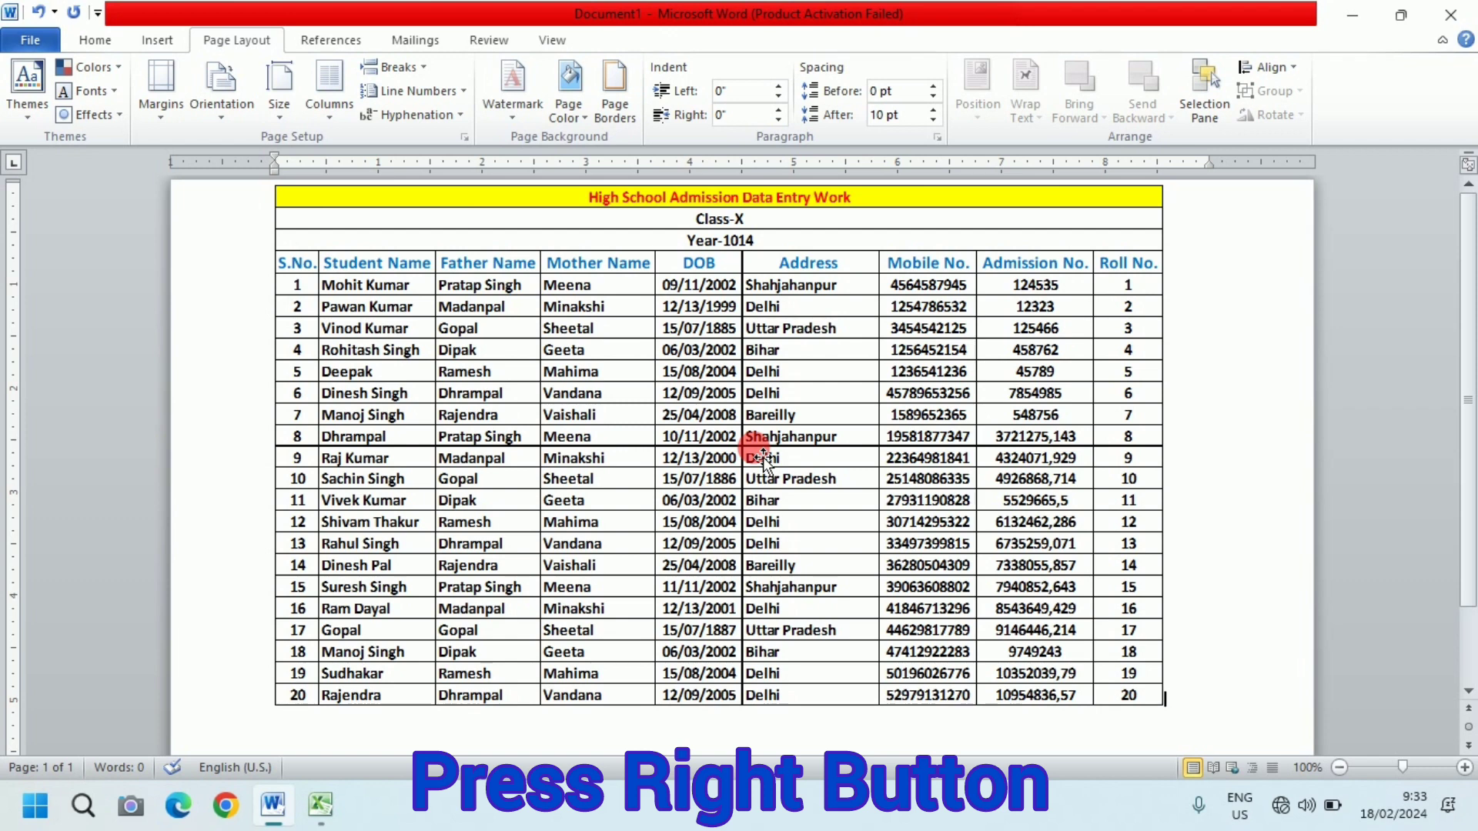
Start saving the table picture as an image, with Pictures as the save location.
{"action": "right_click", "coordinate": [756, 452]}
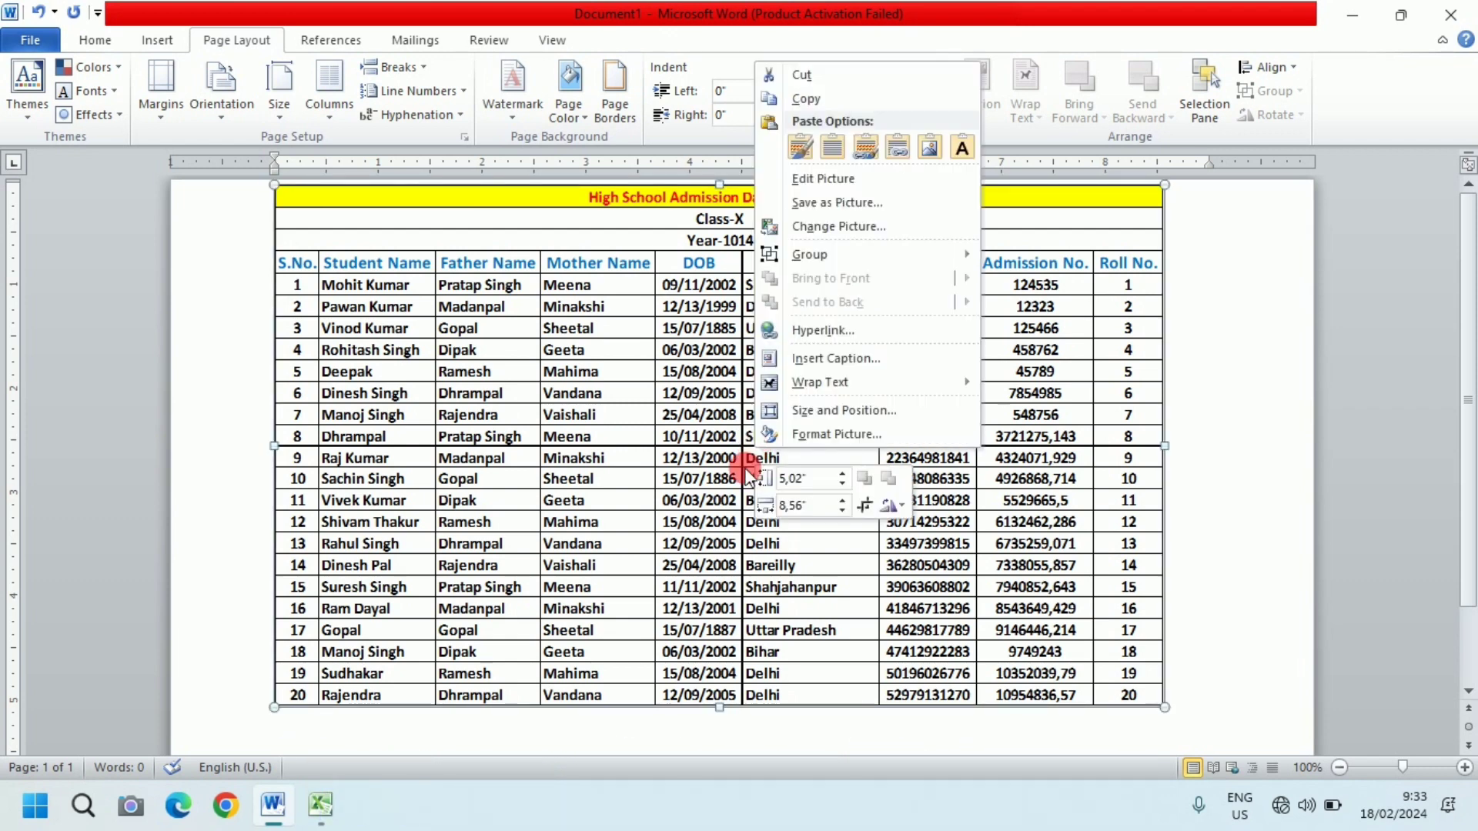
{"action": "left_click", "coordinate": [807, 204]}
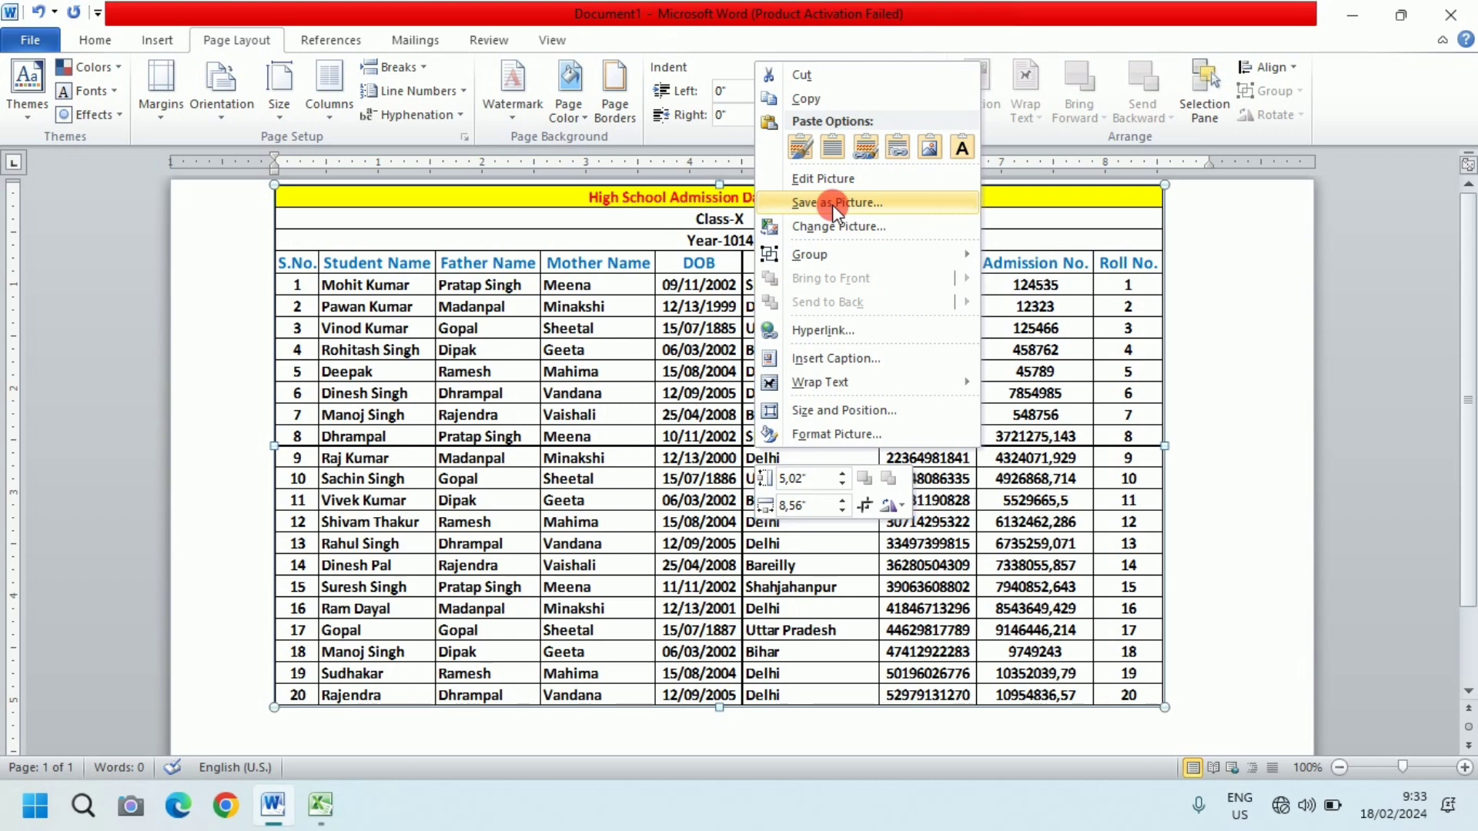
{"action": "left_click", "coordinate": [833, 204]}
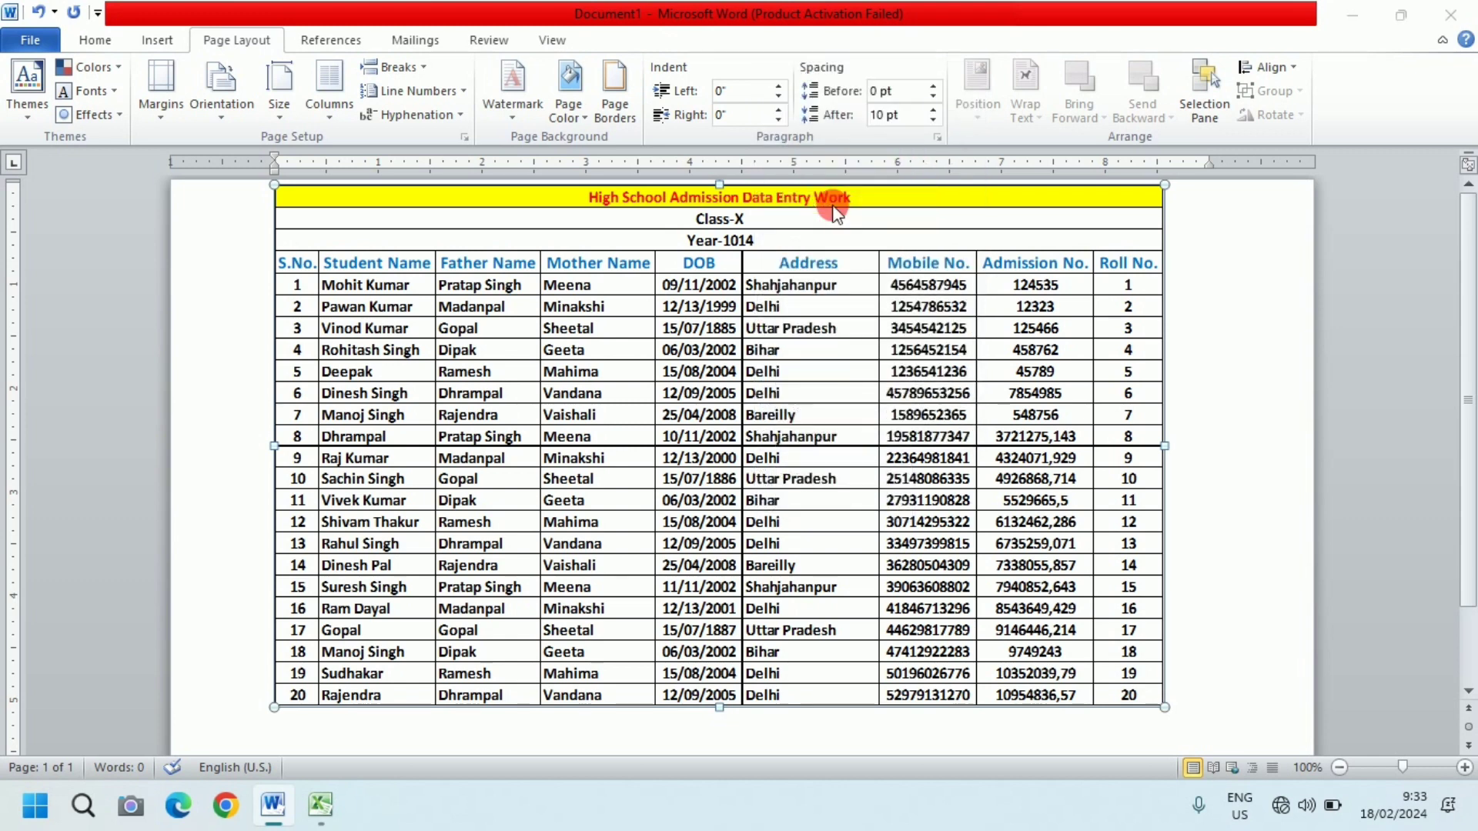
{"action": "left_click", "coordinate": [143, 197]}
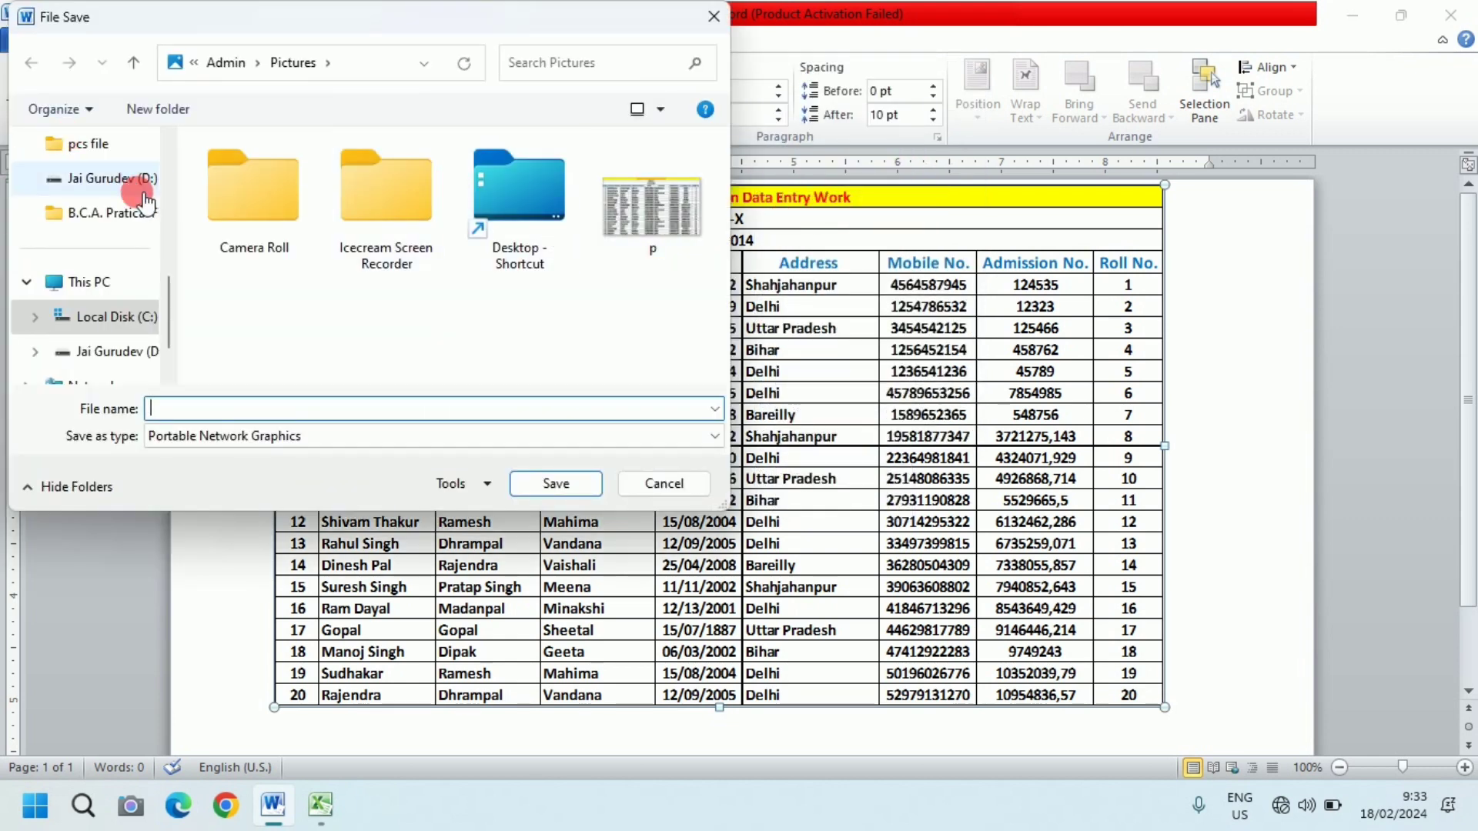
{"action": "scroll", "coordinate": [132, 248], "scroll_direction": "down", "scroll_amount": 2}
{"action": "scroll", "coordinate": [115, 261], "scroll_direction": "up", "scroll_amount": 5}
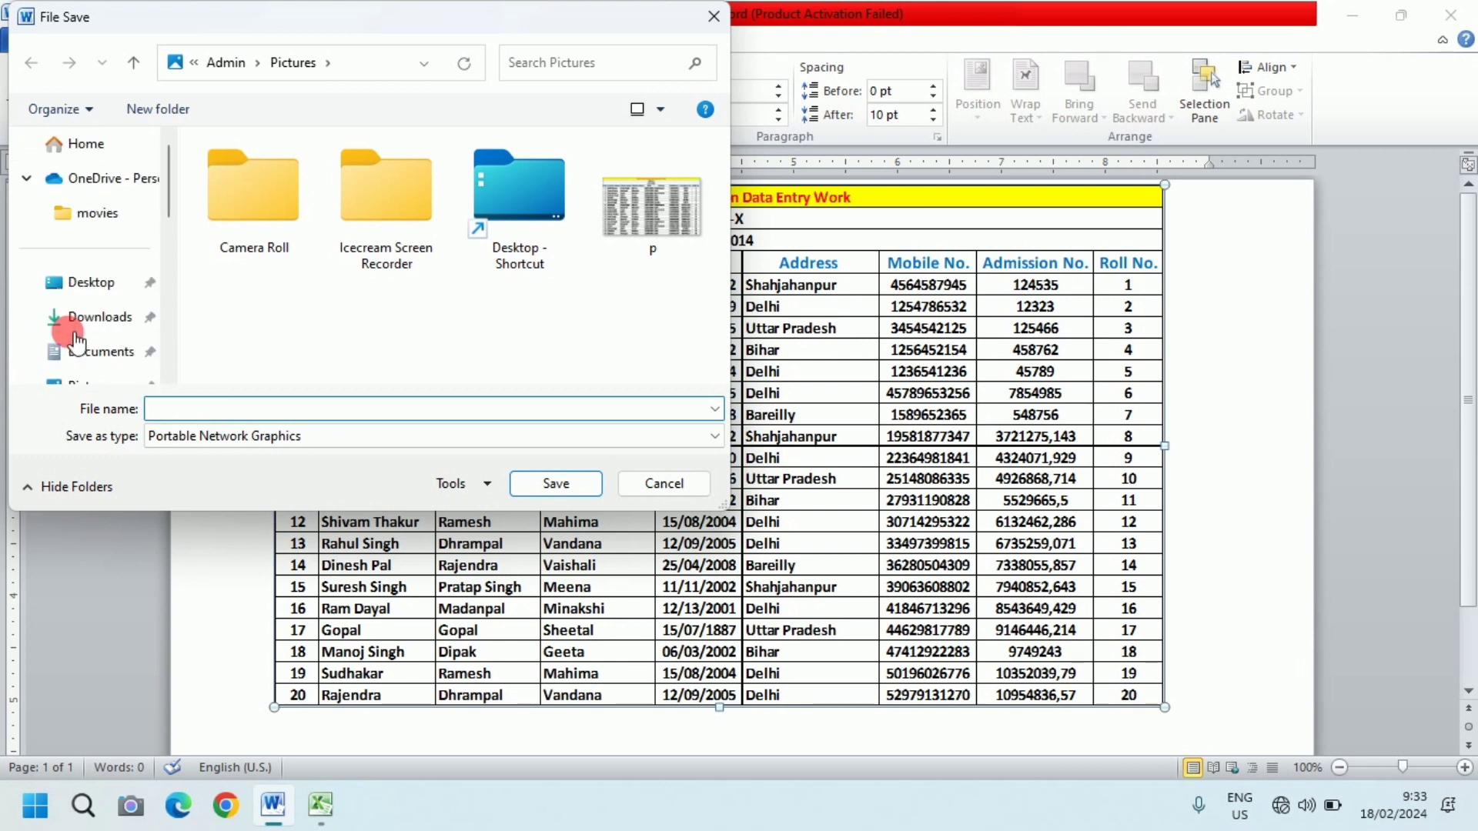
{"action": "scroll", "coordinate": [91, 250], "scroll_direction": "down", "scroll_amount": 3}
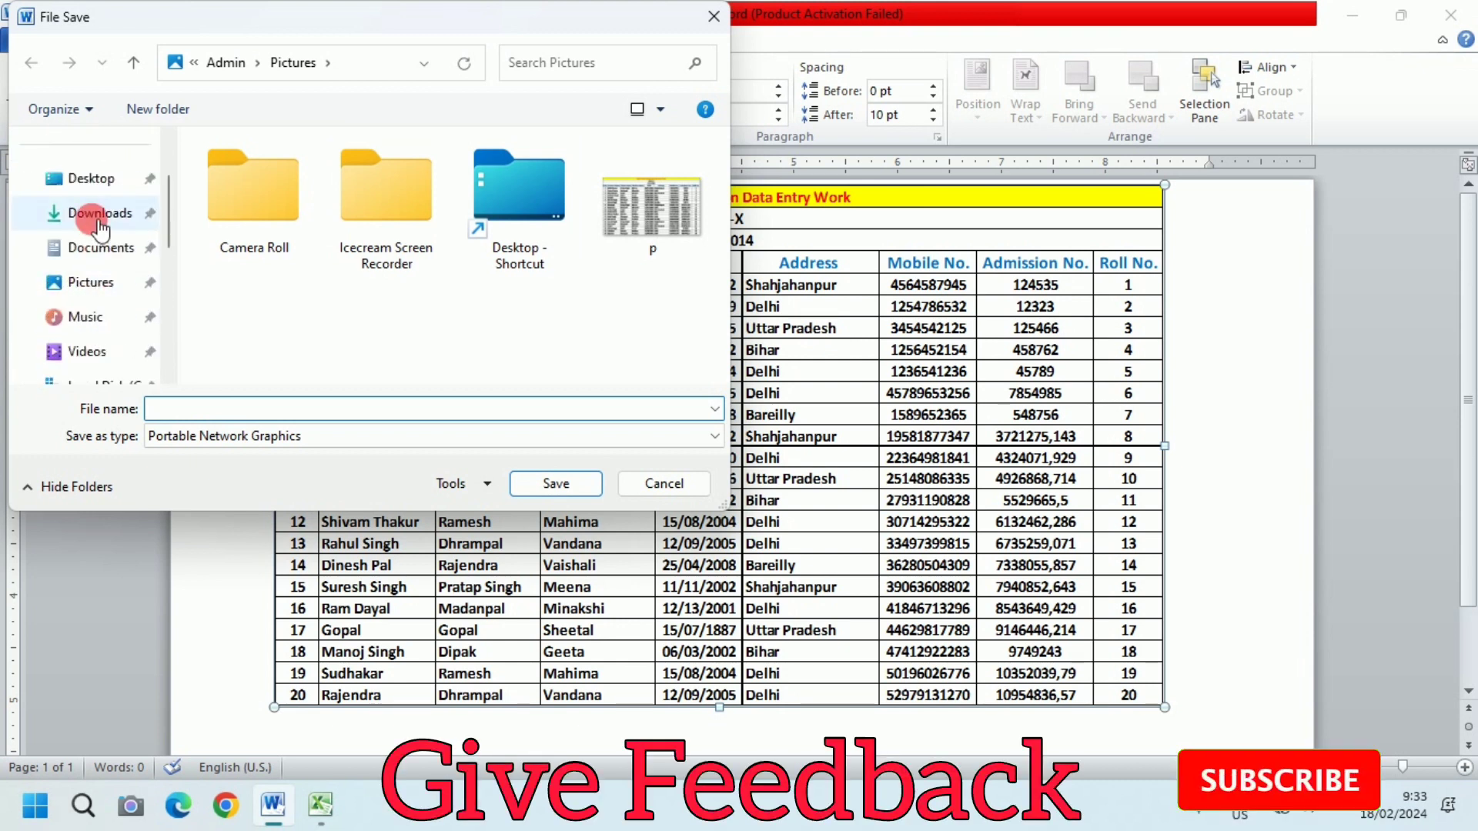
{"action": "left_click", "coordinate": [104, 297]}
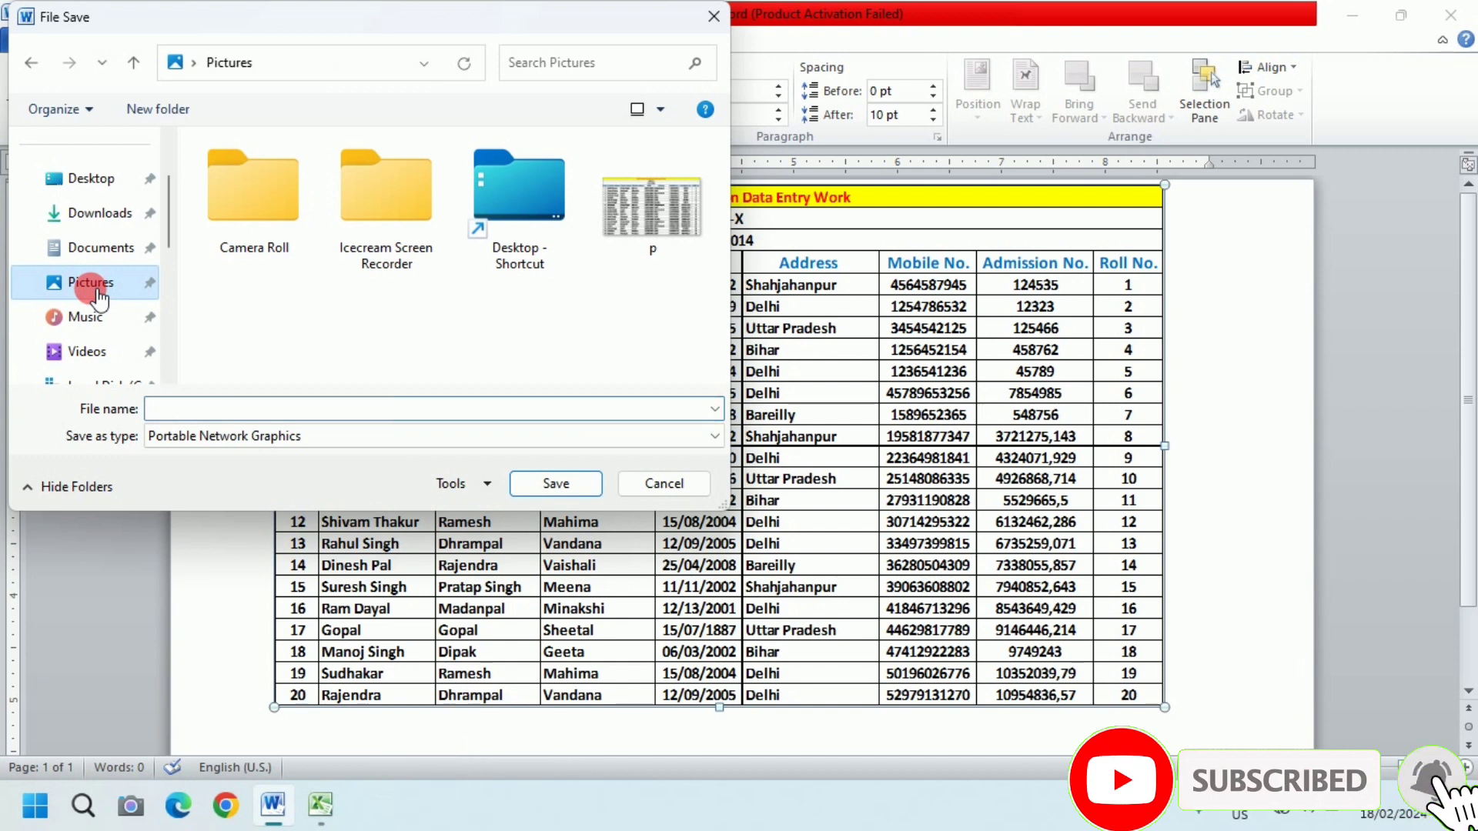
Name the file 'p', keep Portable Network Graphics format, and save it.
{"action": "left_click", "coordinate": [170, 416]}
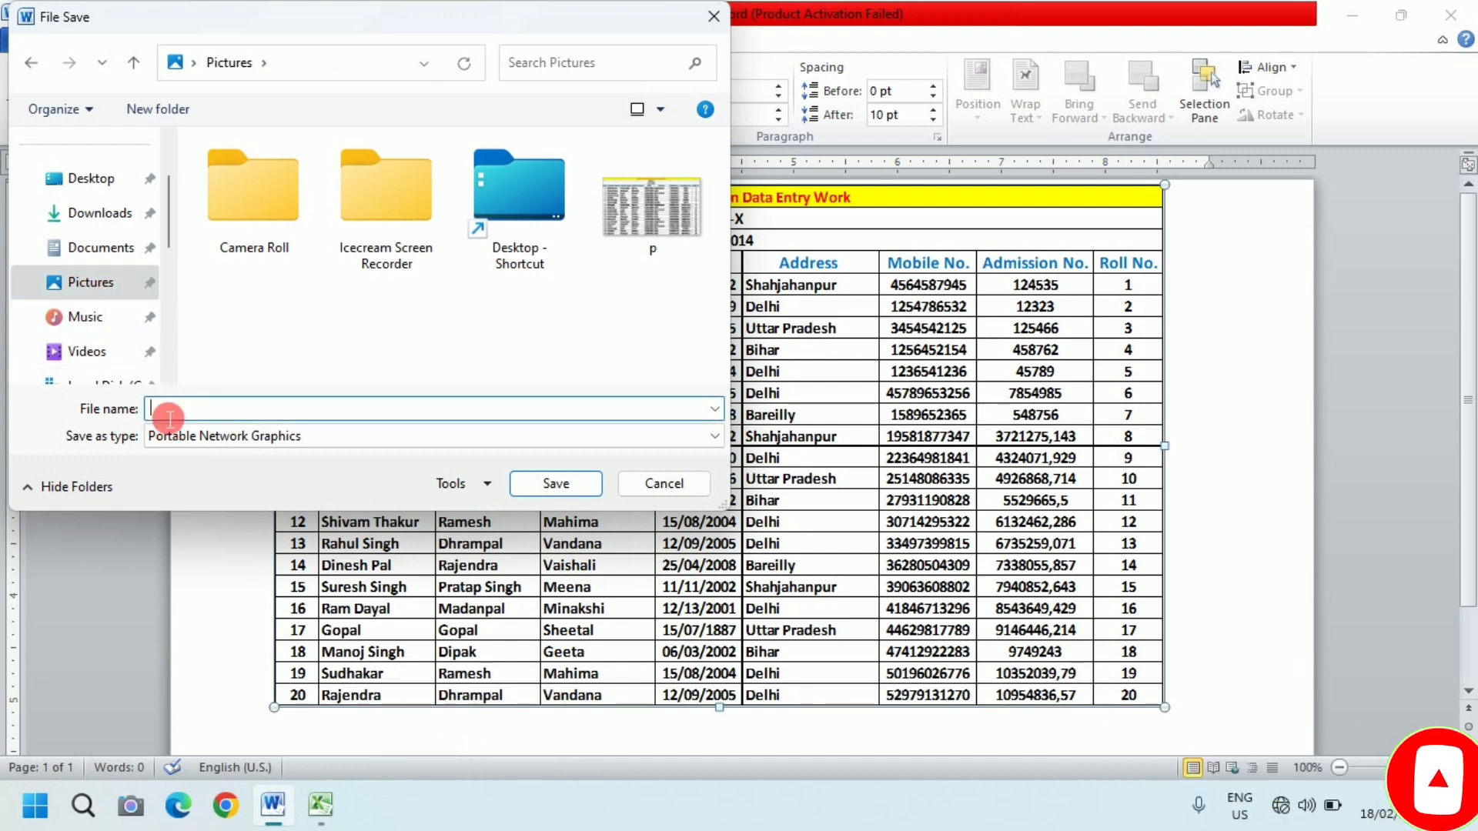
{"action": "type", "text": "p"}
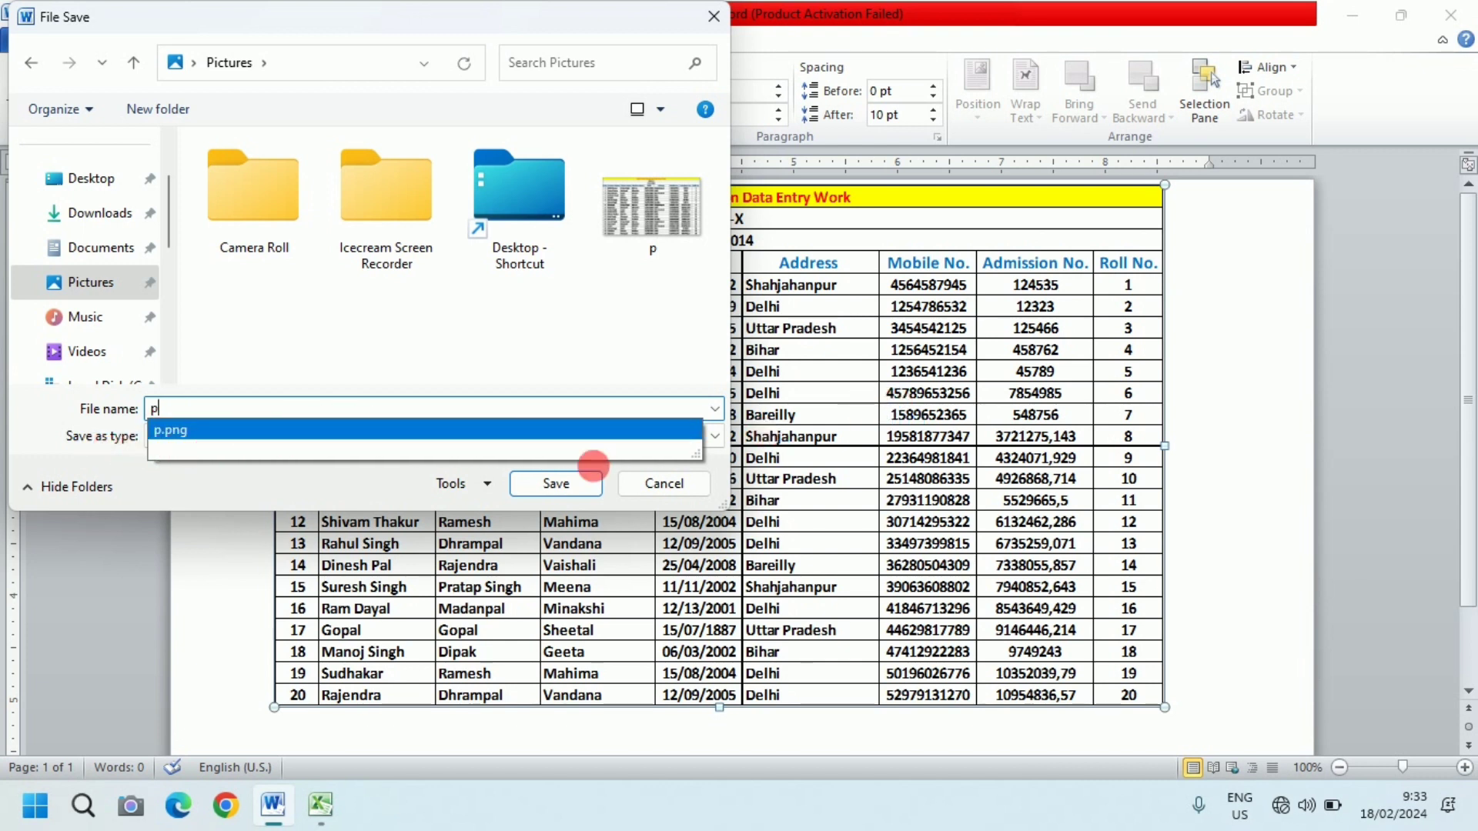
{"action": "left_click", "coordinate": [714, 436]}
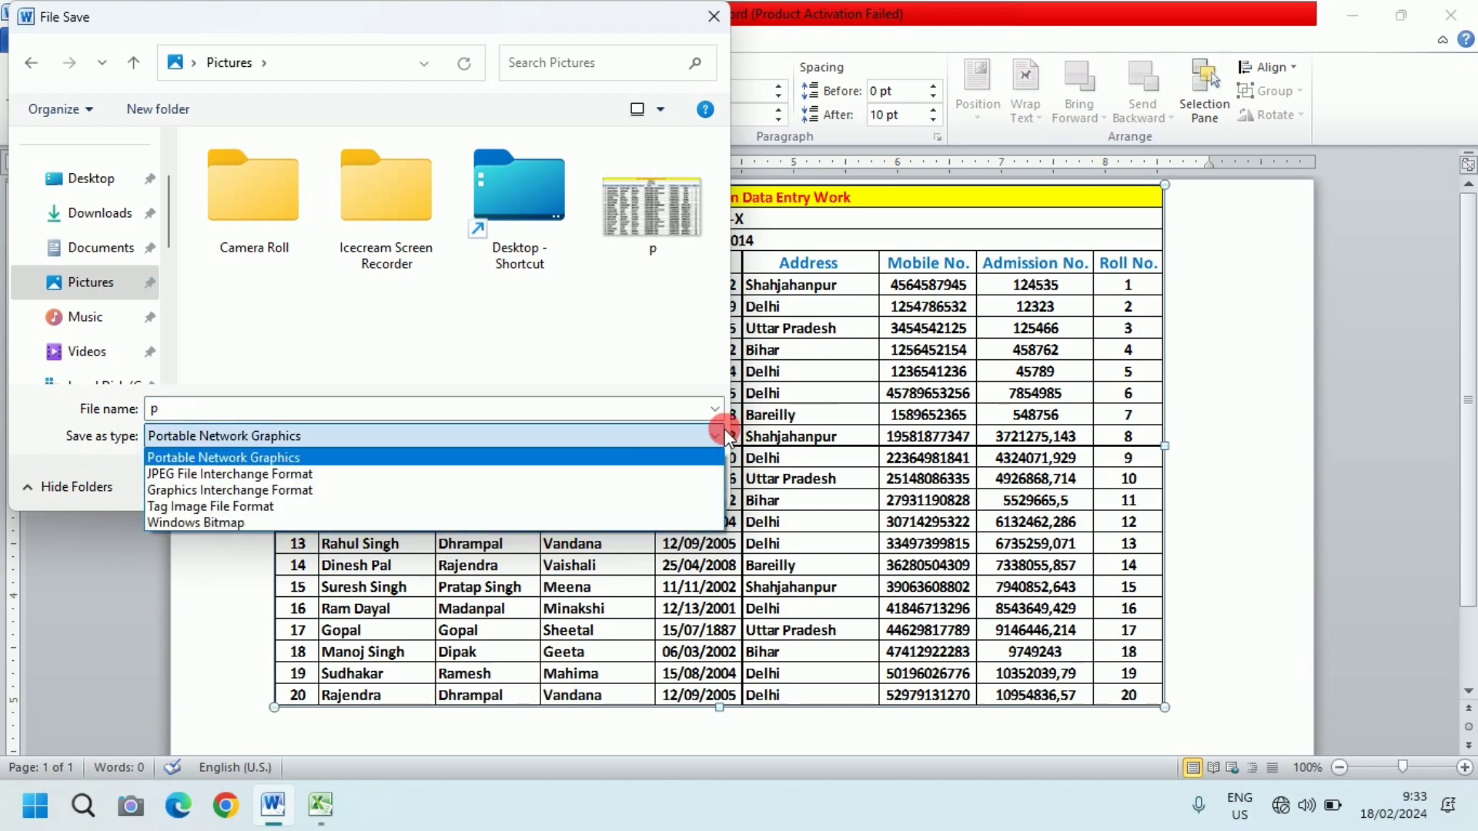
{"action": "left_click", "coordinate": [714, 436]}
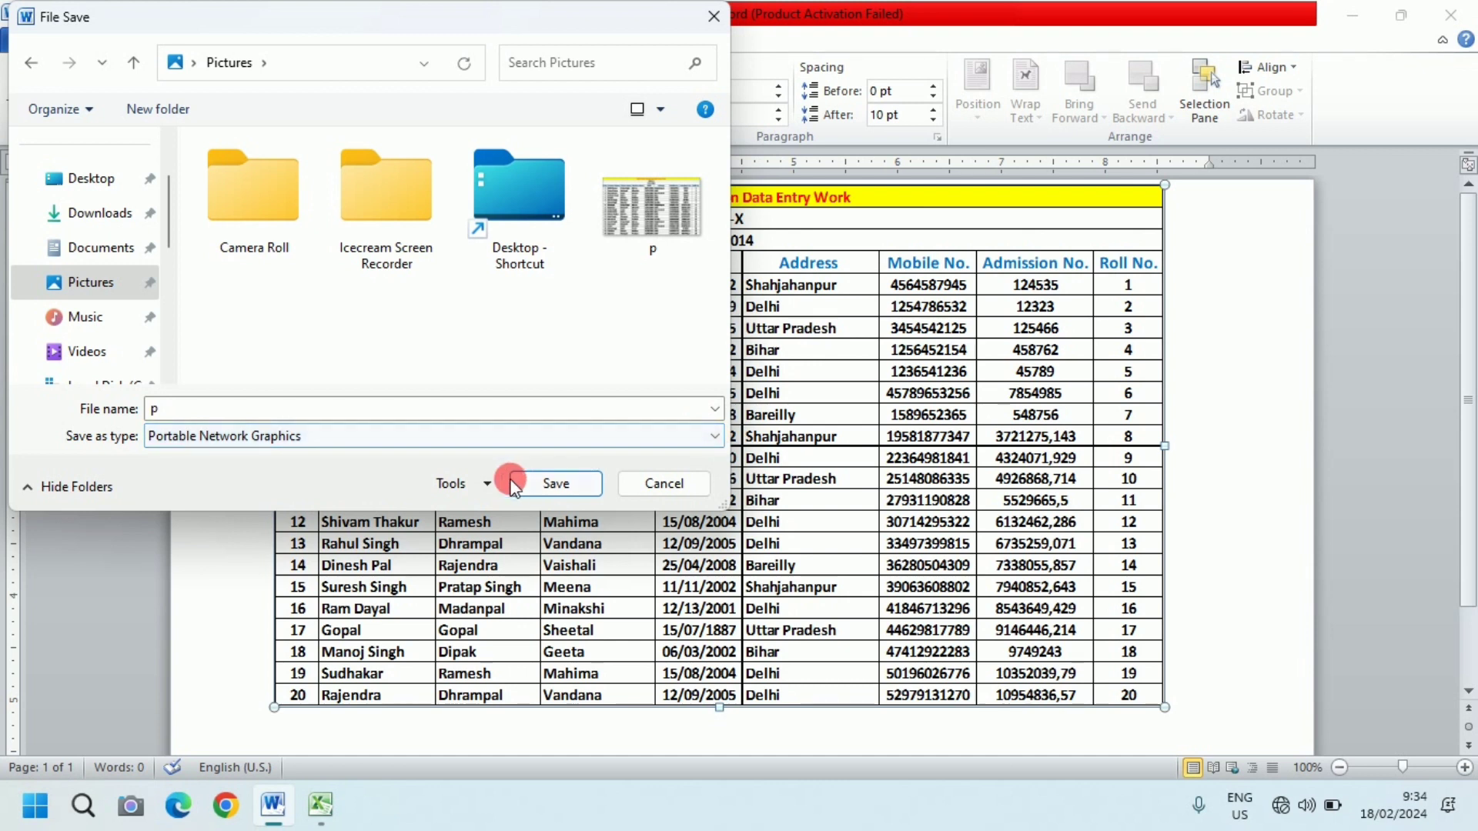
{"action": "left_click", "coordinate": [562, 482]}
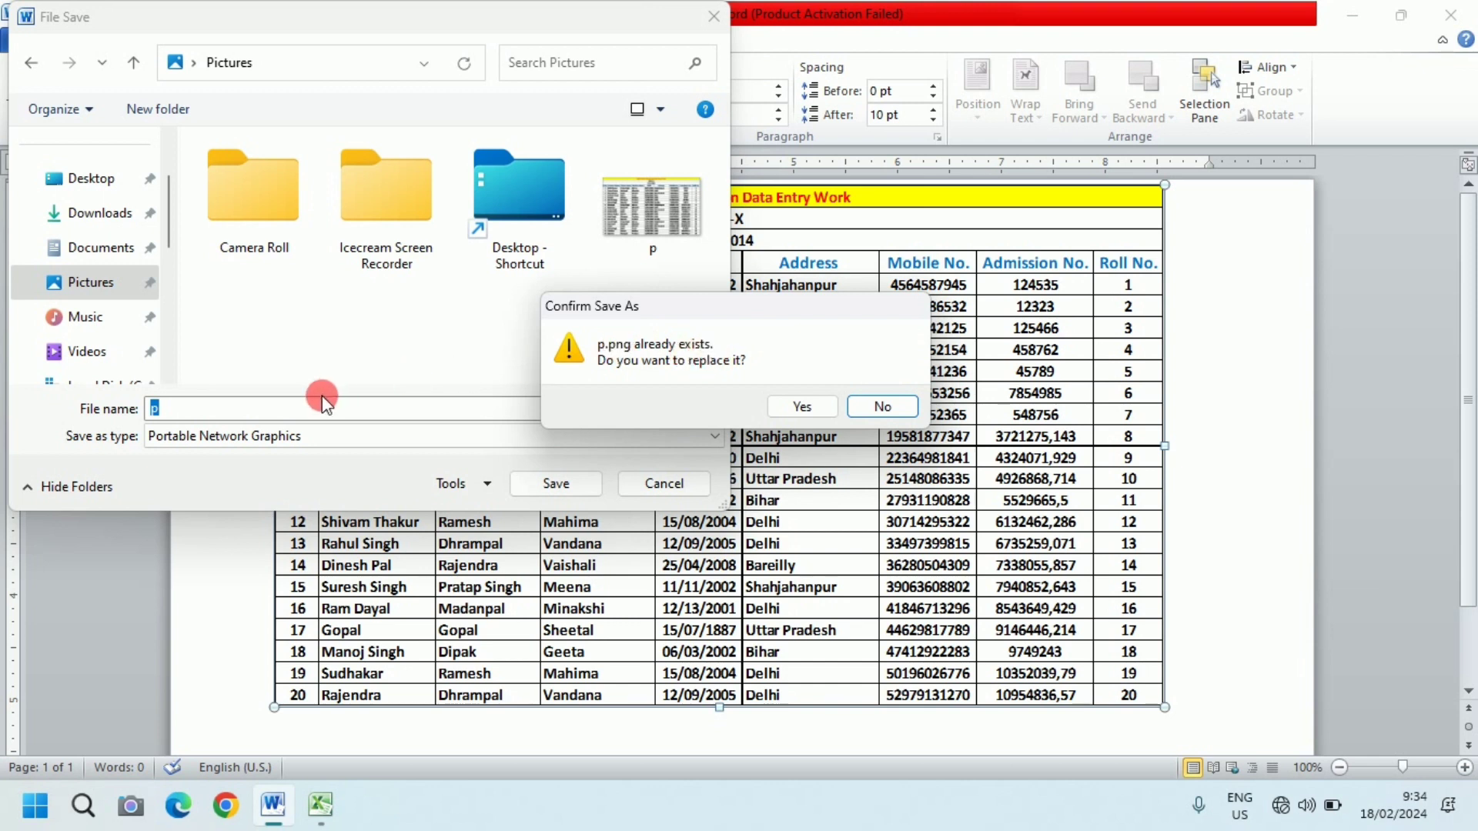
{"action": "left_click", "coordinate": [305, 410]}
Confirm replacing the existing p.png, then minimize Word and Excel to show the desktop.
{"action": "left_click", "coordinate": [803, 406]}
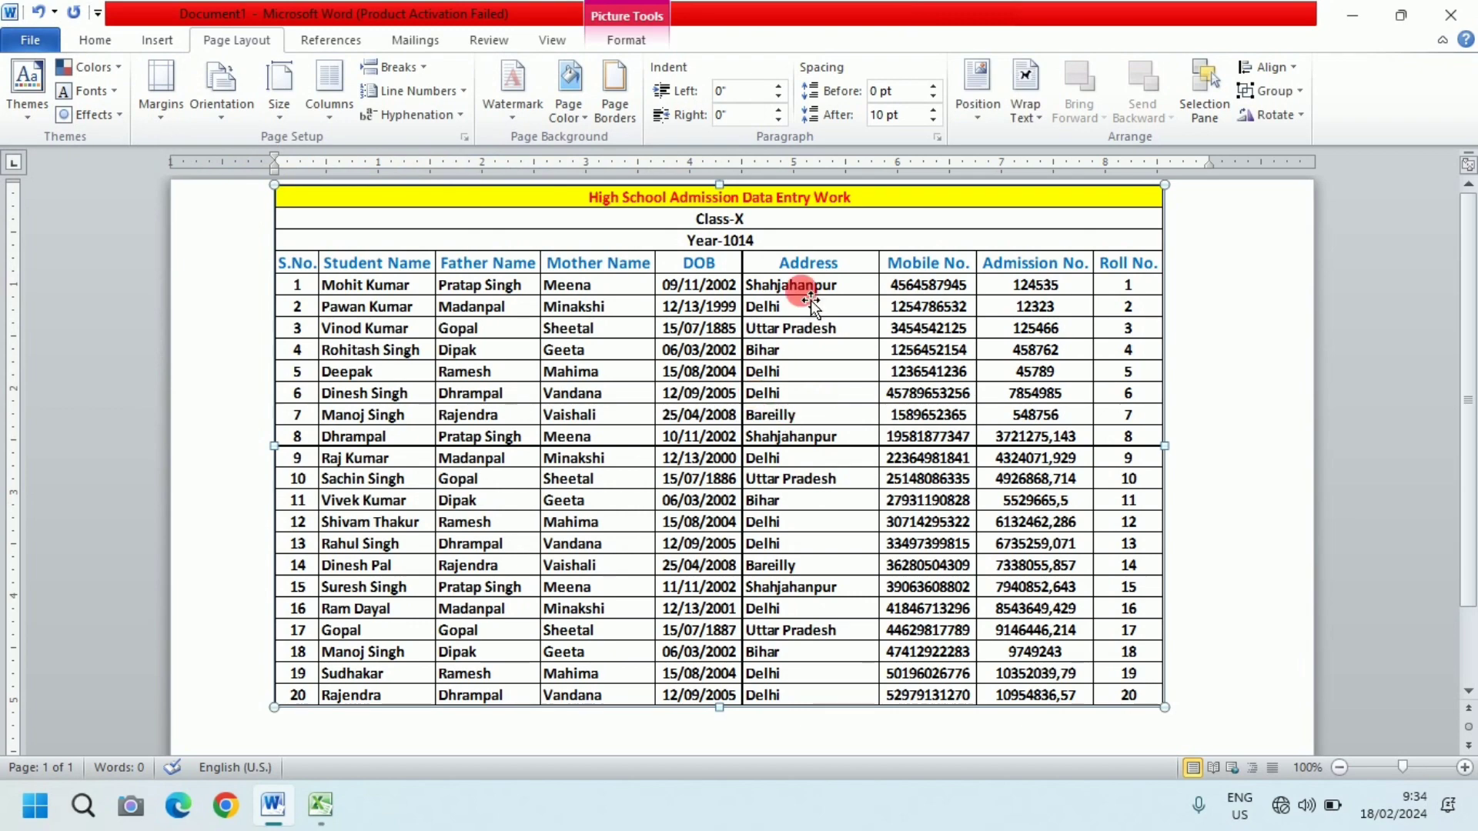
{"action": "left_click", "coordinate": [1355, 14]}
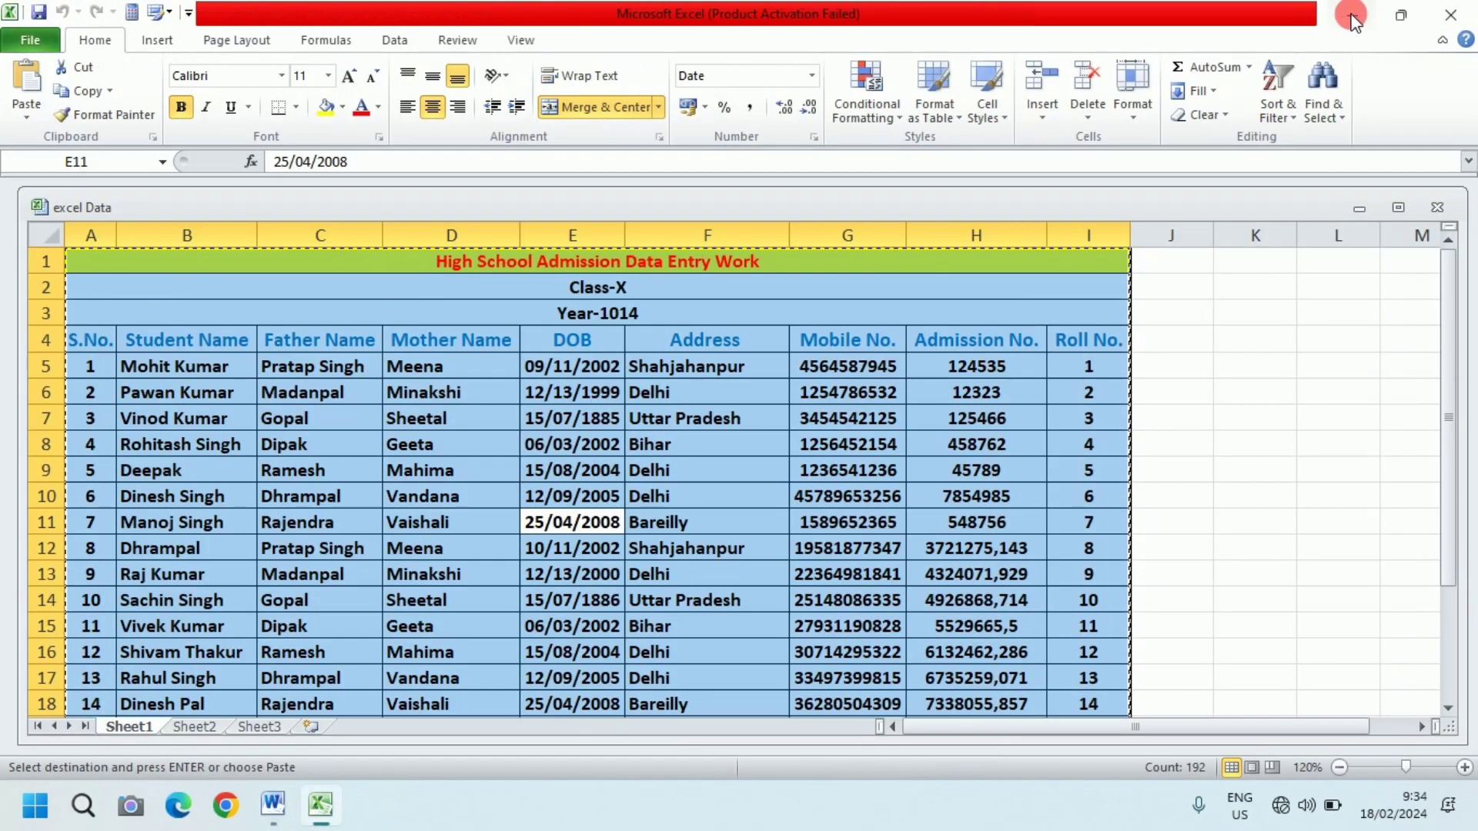
{"action": "key", "text": "super+d"}
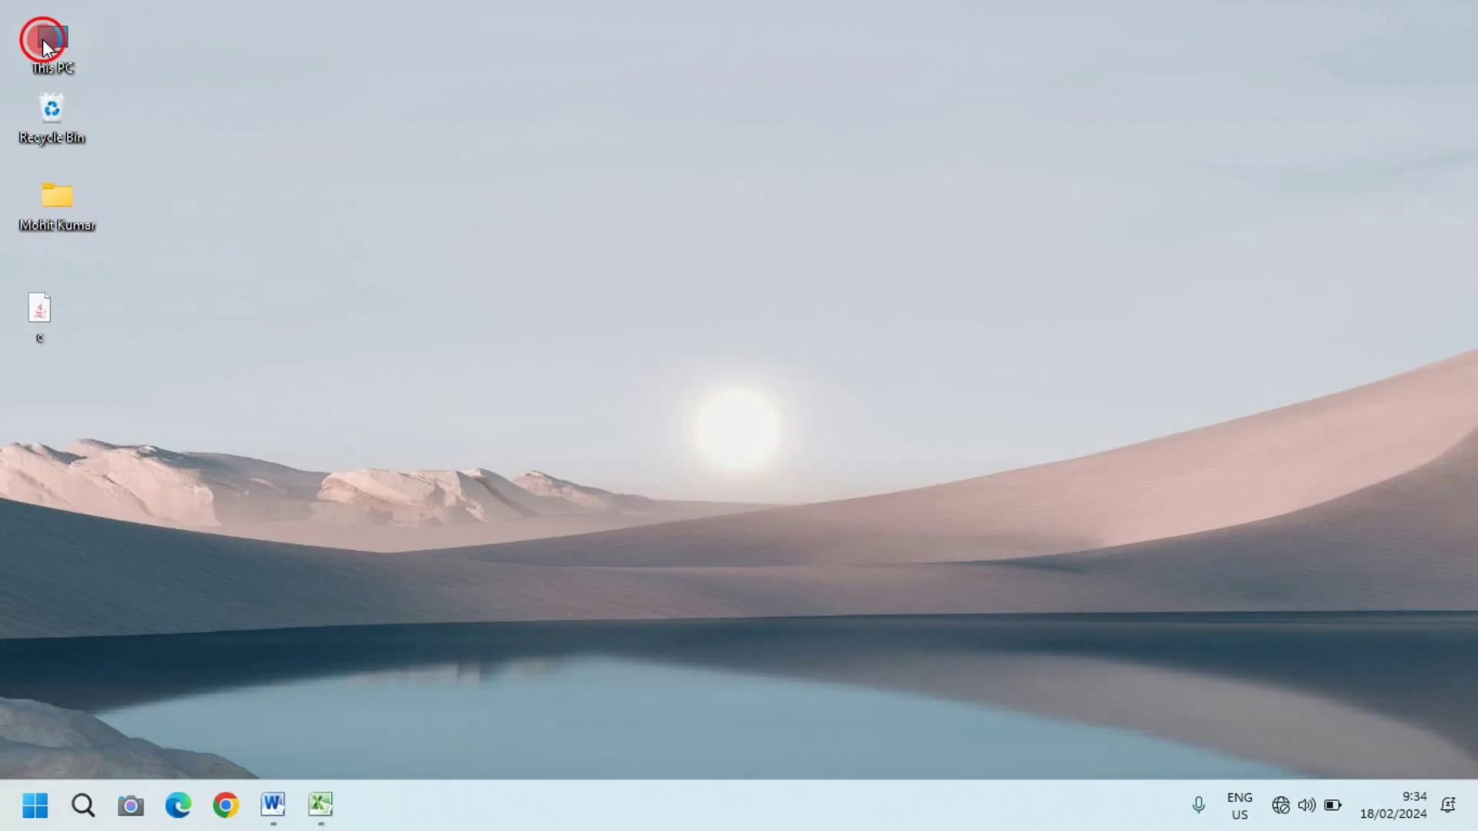
Open This PC's Pictures folder to confirm p is an 823 x 483 PNG, then close Explorer.
{"action": "double_click", "coordinate": [43, 40]}
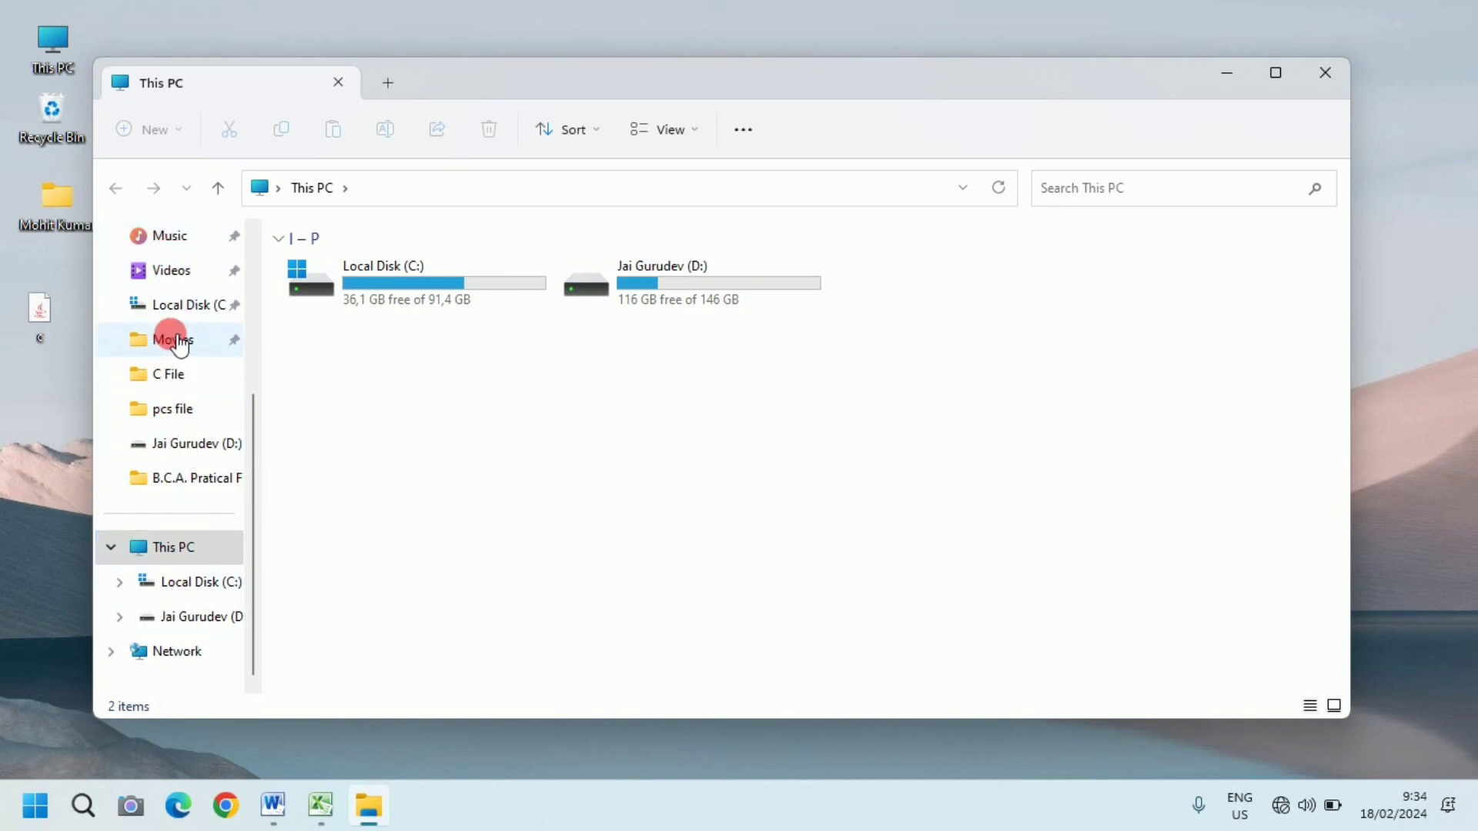
{"action": "scroll", "coordinate": [179, 344], "scroll_direction": "up", "scroll_amount": 3}
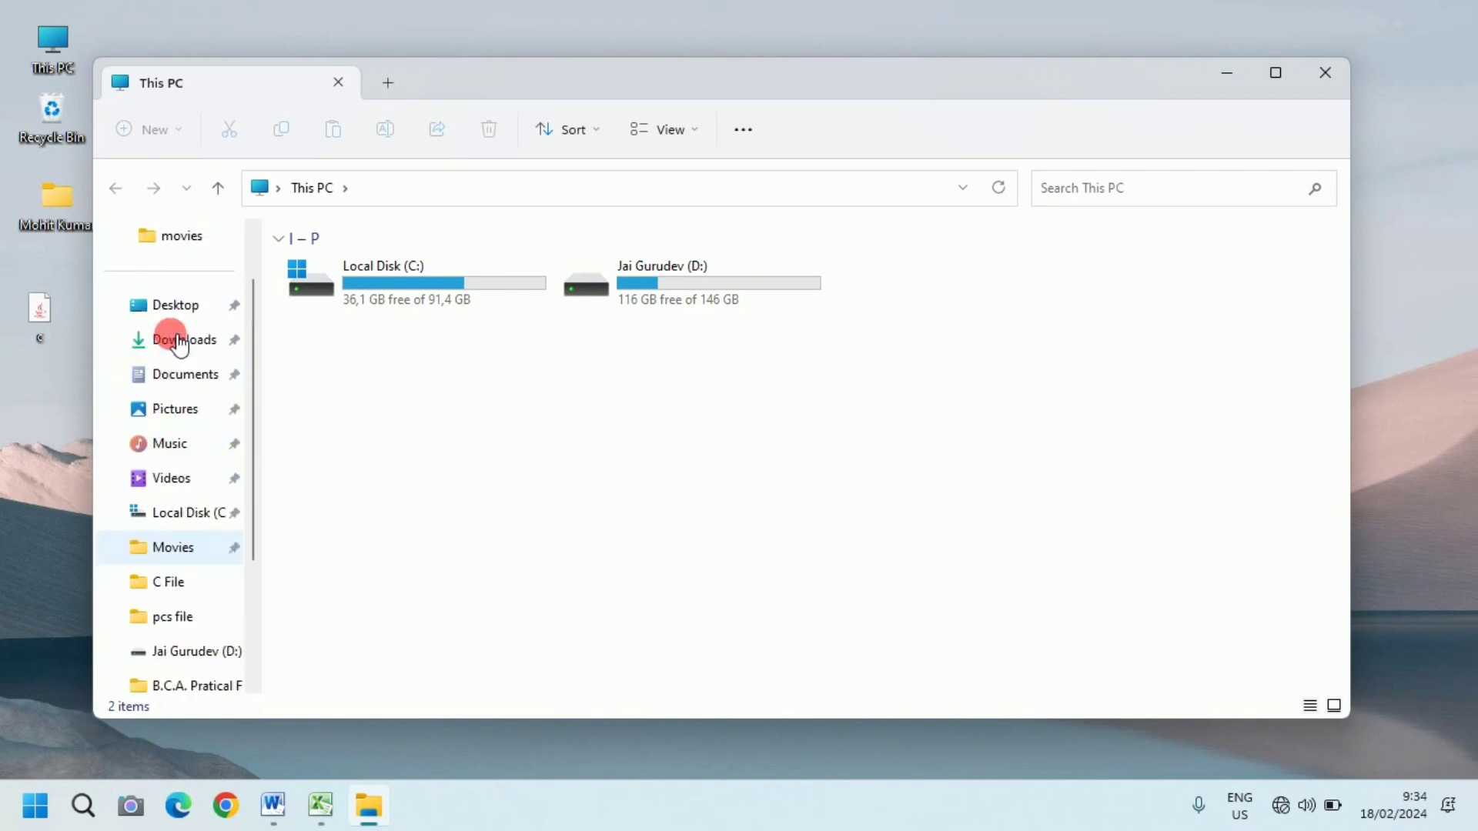
{"action": "left_click", "coordinate": [190, 423]}
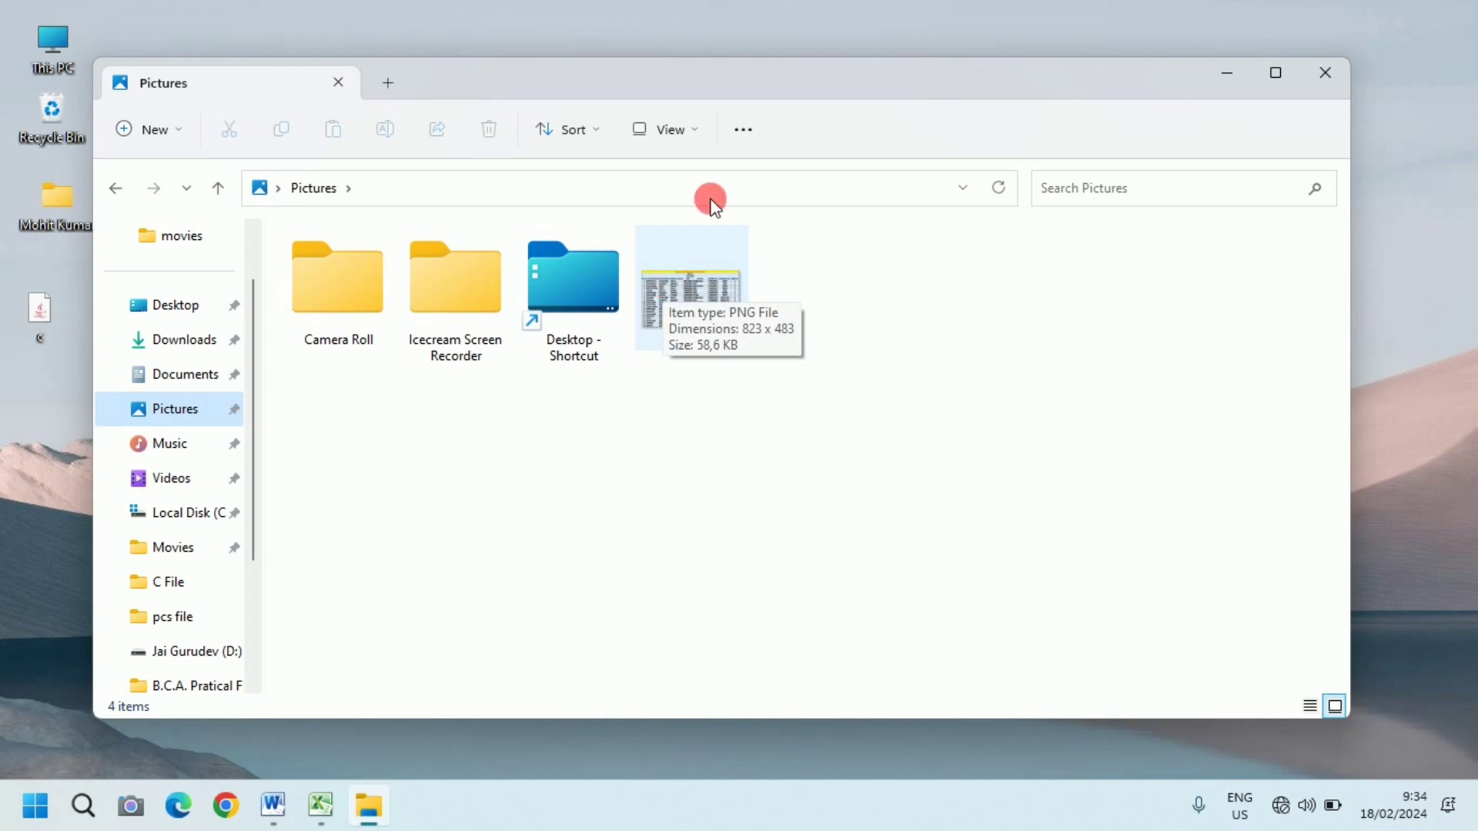
{"action": "left_click", "coordinate": [1327, 74]}
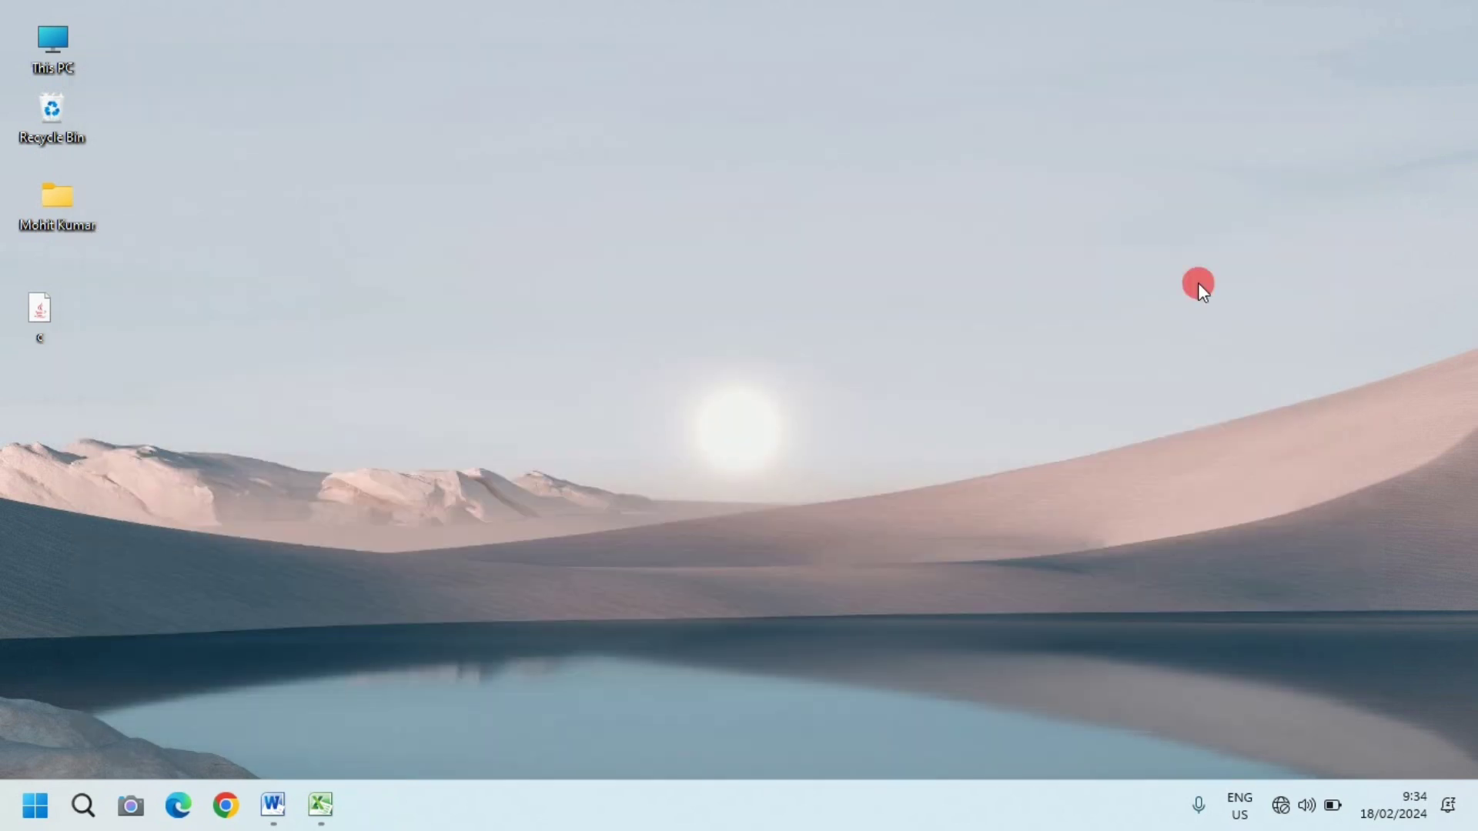